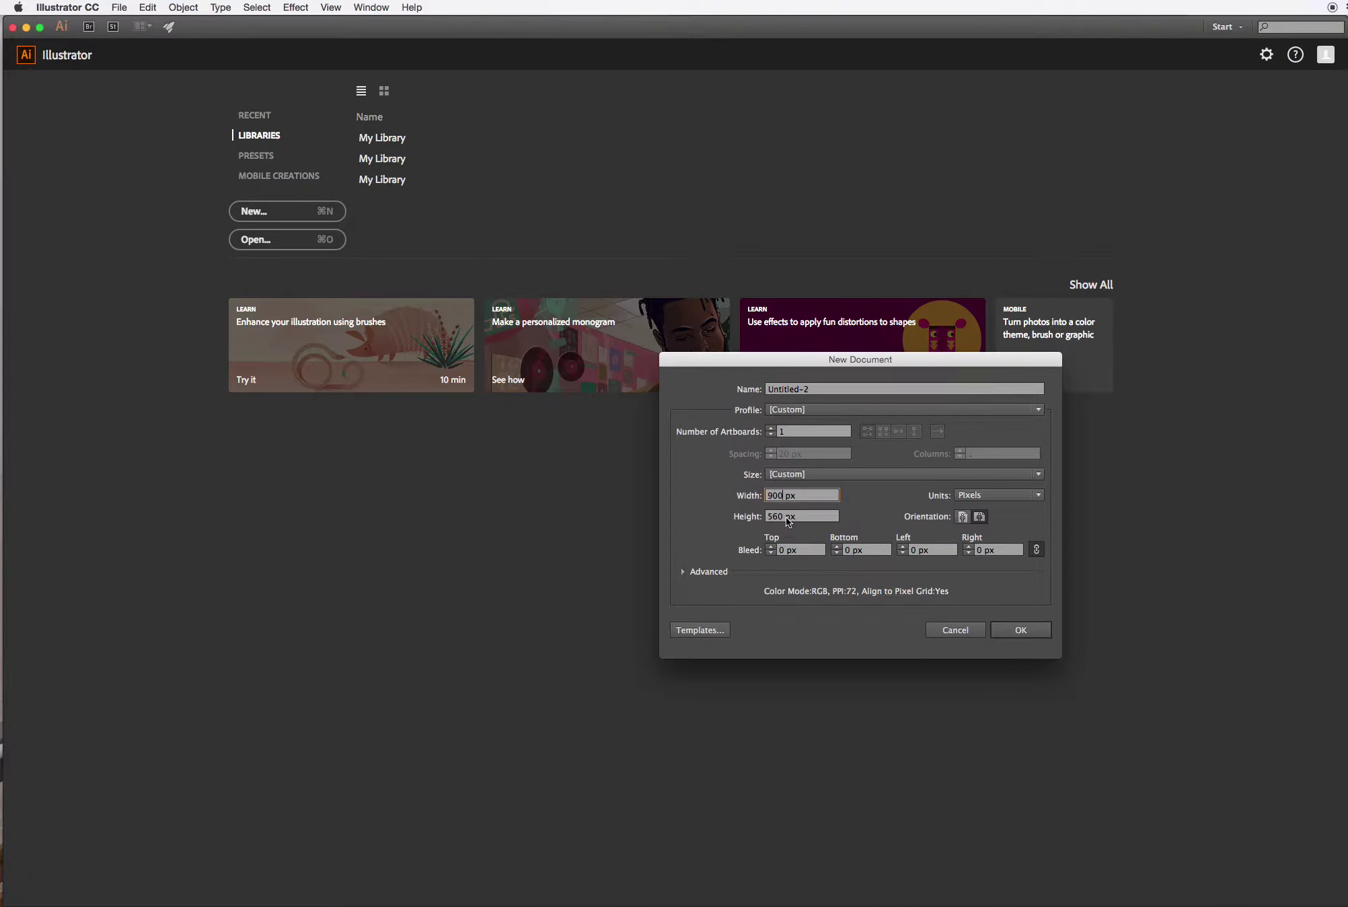
- Create the new document with a height of 800 px and fit the artboard in the window
{"action": "key", "text": "Tab"}
{"action": "type", "text": "800"}
{"action": "left_click", "coordinate": [1020, 630]}
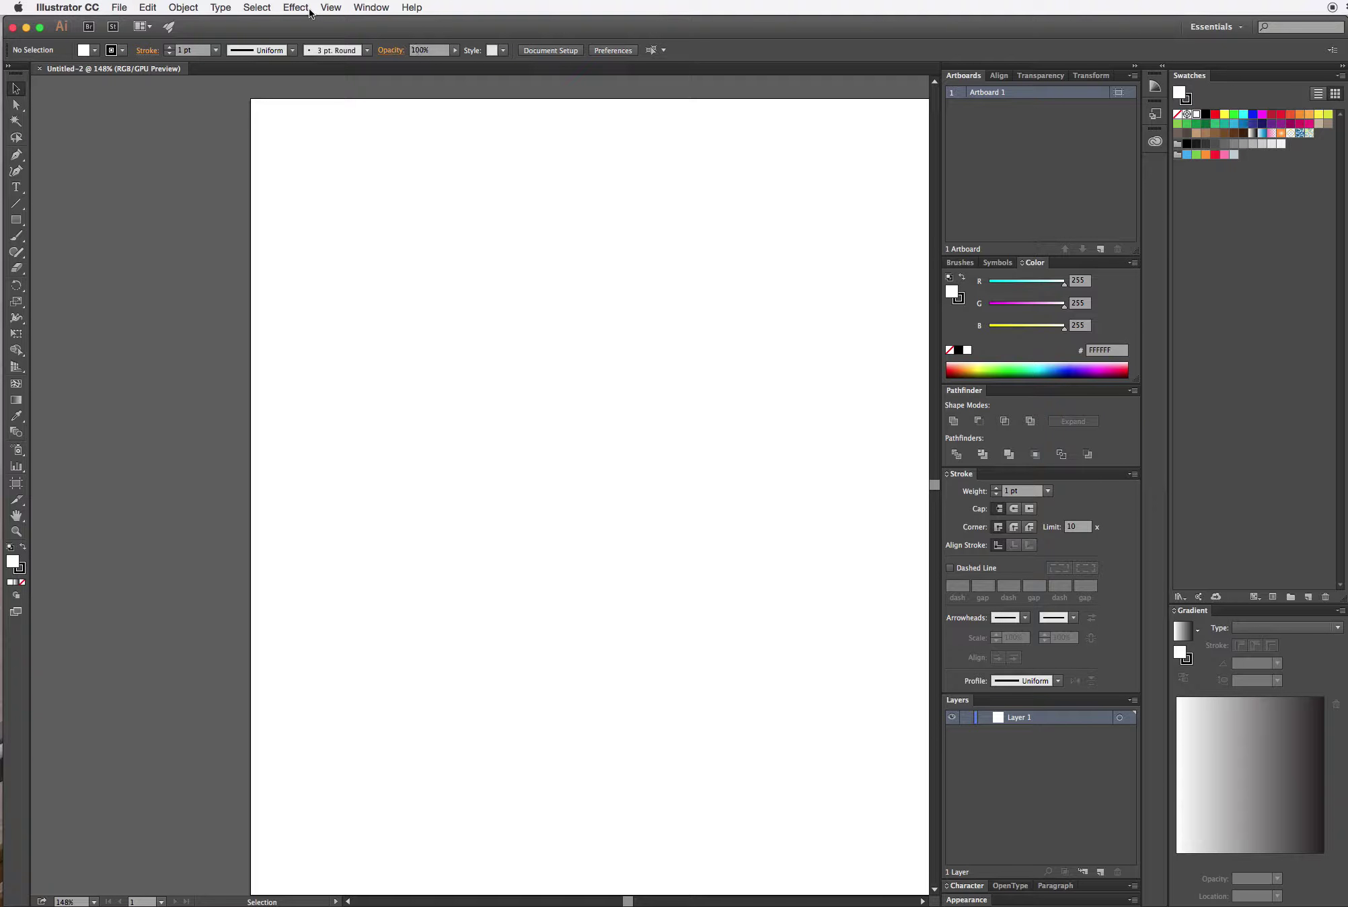
{"action": "left_click", "coordinate": [332, 6]}
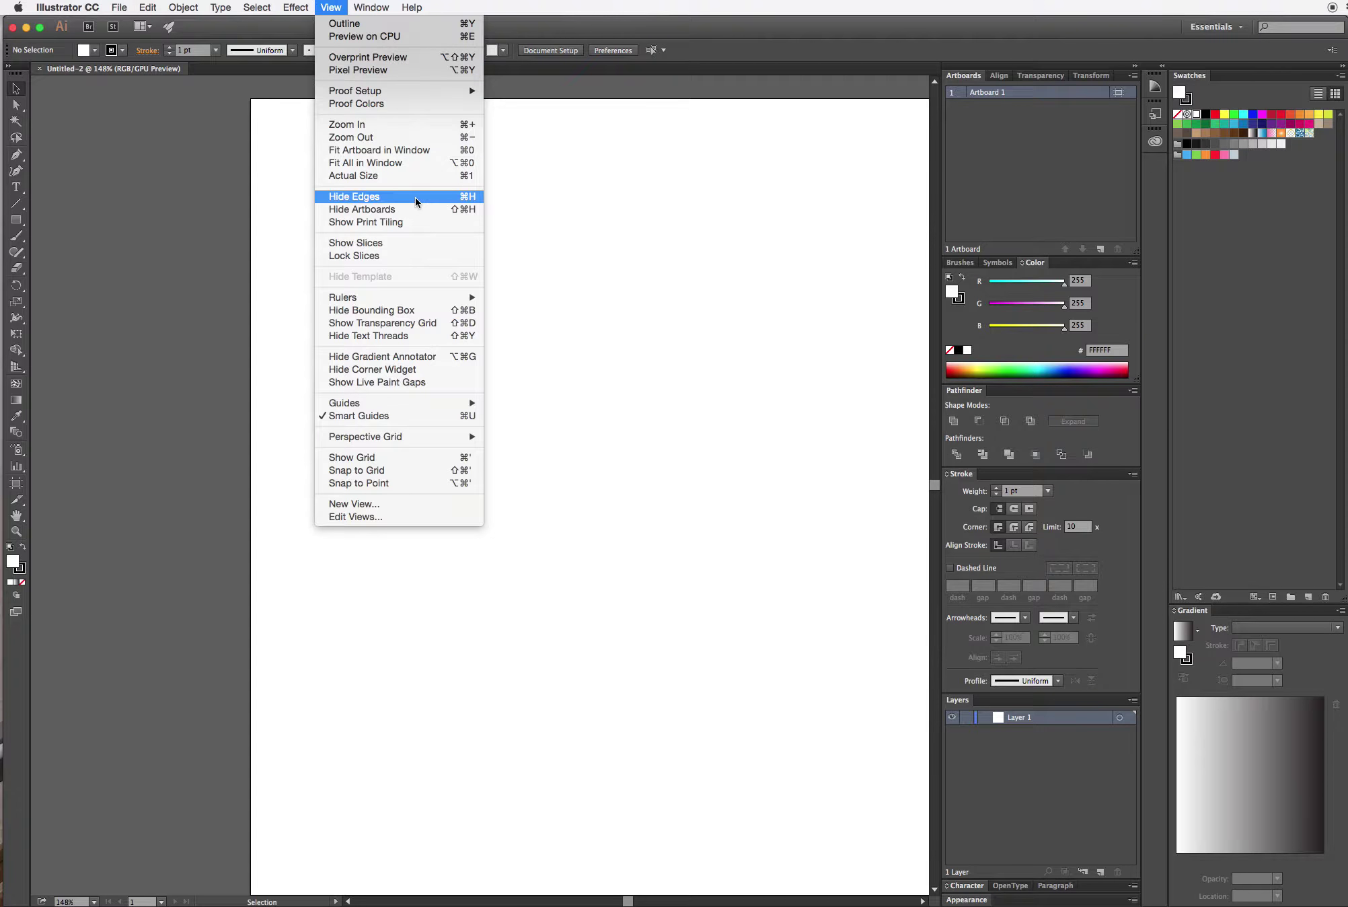
{"action": "left_click", "coordinate": [415, 164]}
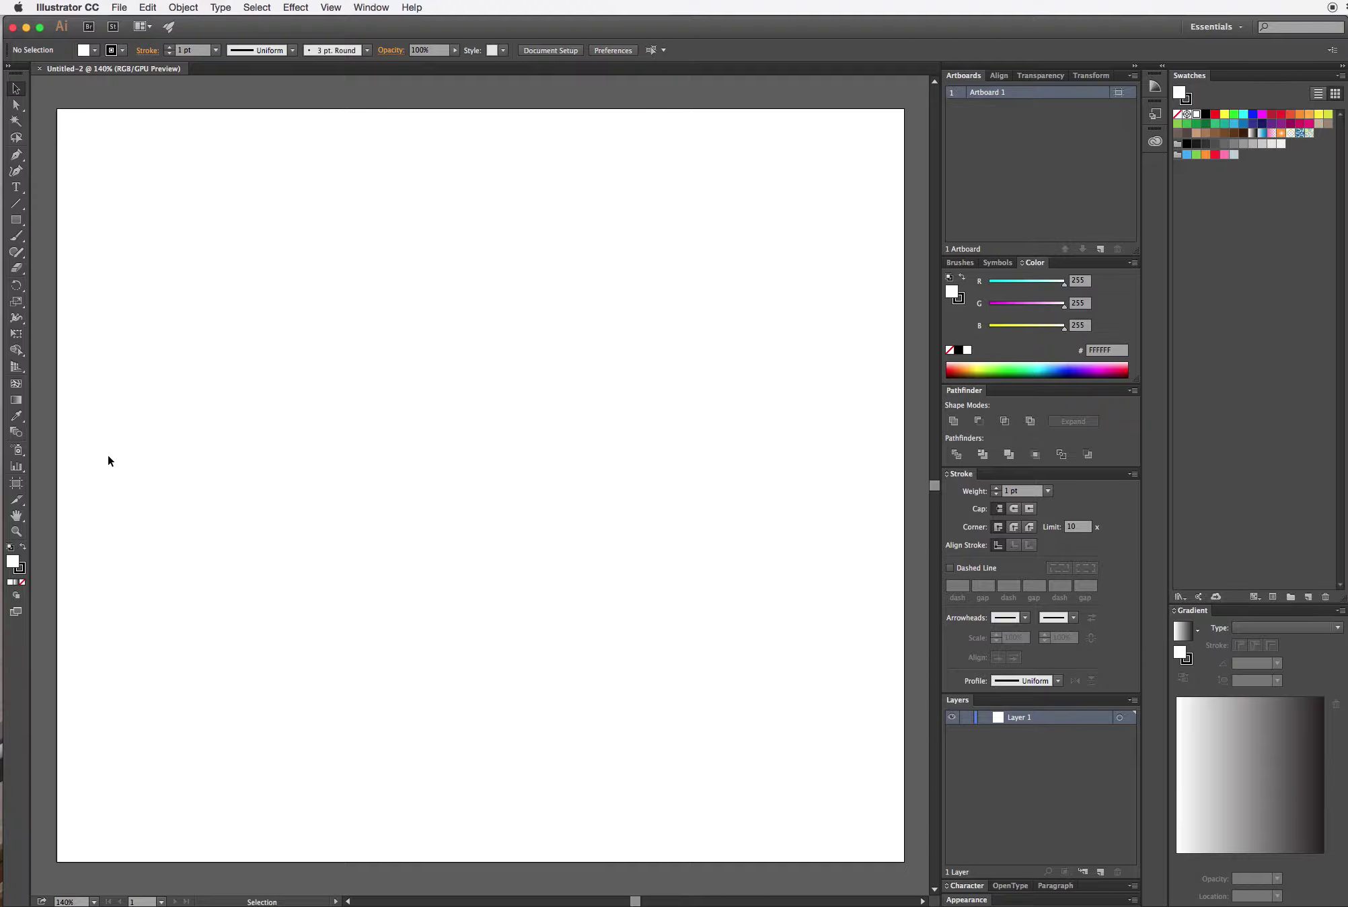
- Set the stroke to none and the fill colour to orange FF9933
{"action": "left_click", "coordinate": [22, 572]}
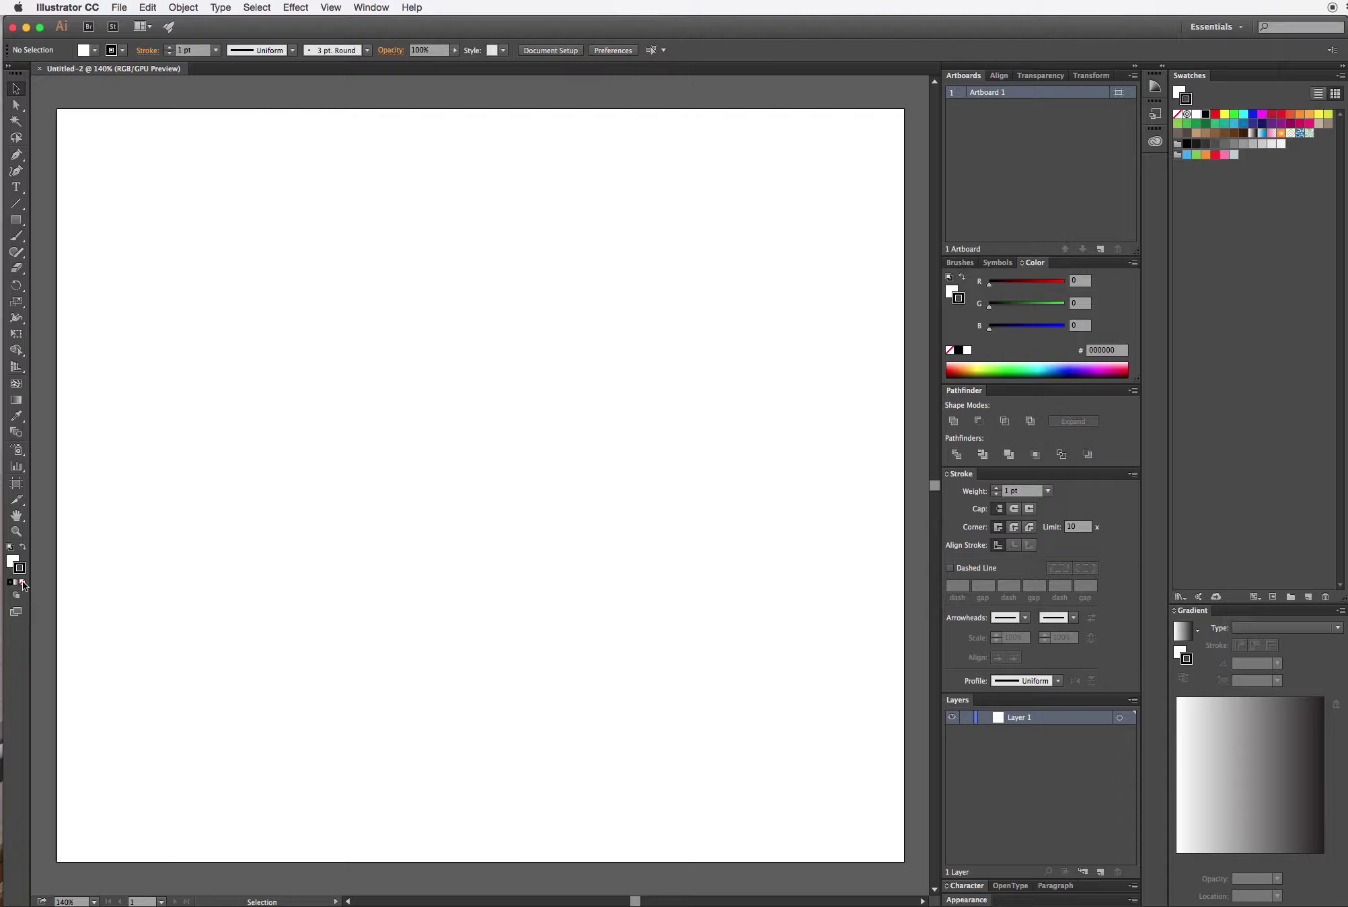
{"action": "left_click", "coordinate": [23, 584]}
{"action": "left_click", "coordinate": [13, 565]}
{"action": "double_click", "coordinate": [13, 566]}
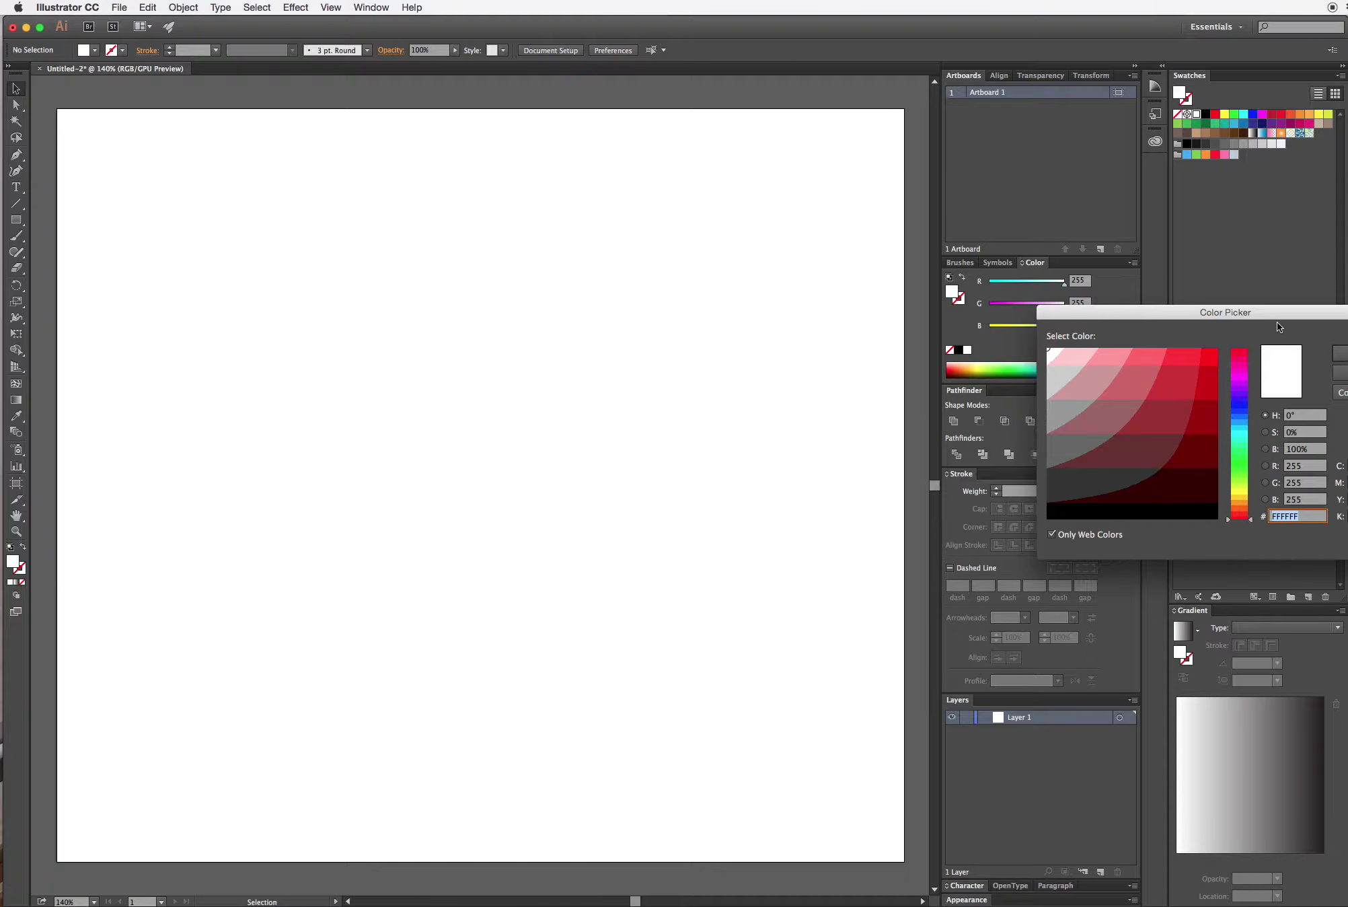
{"action": "left_click_drag", "start_coordinate": [1276, 327], "coordinate": [1134, 315]}
{"action": "left_click", "coordinate": [1108, 511]}
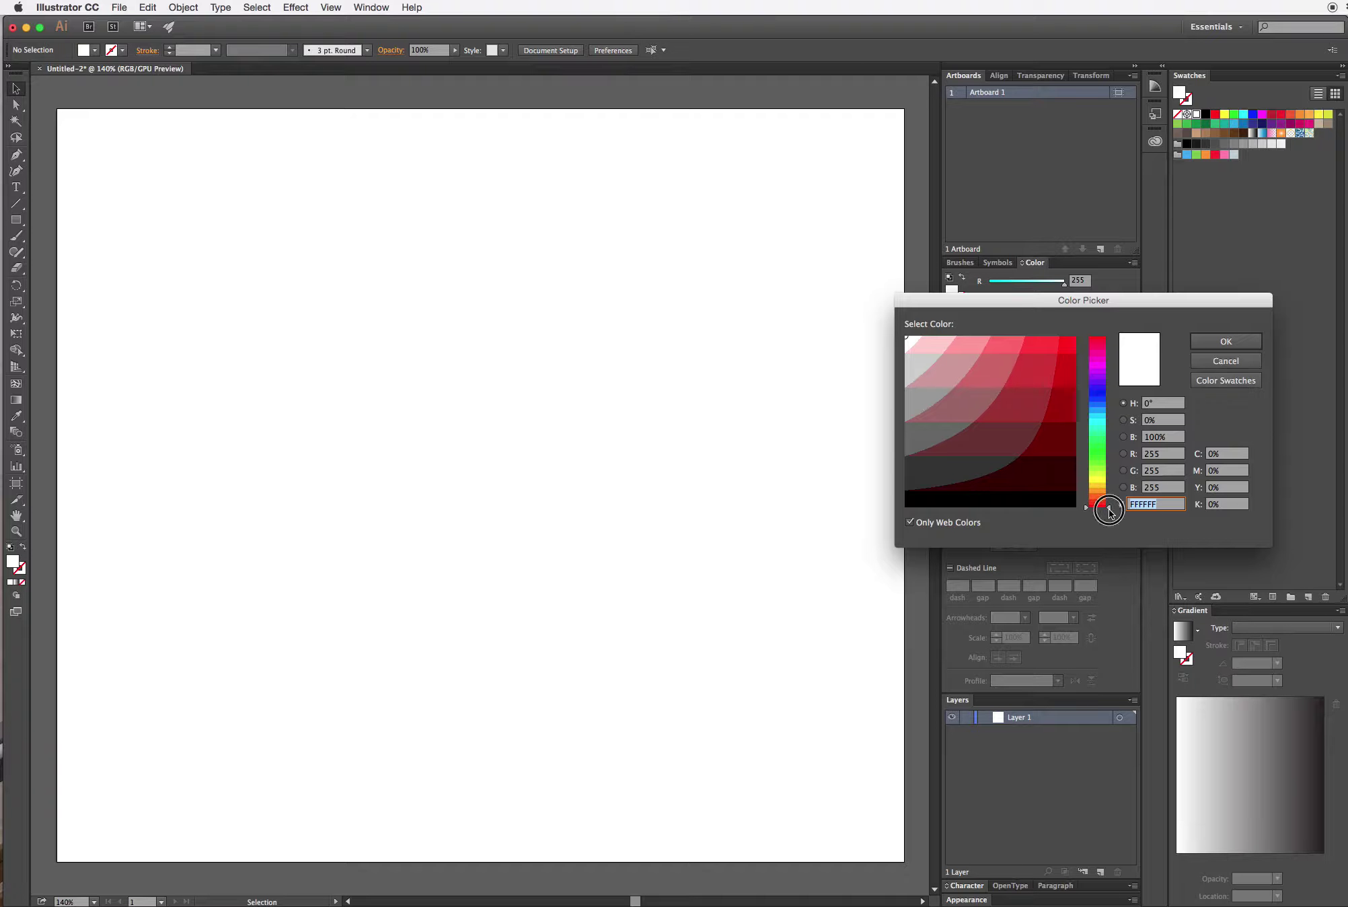
{"action": "left_click_drag", "start_coordinate": [1108, 511], "coordinate": [1108, 490]}
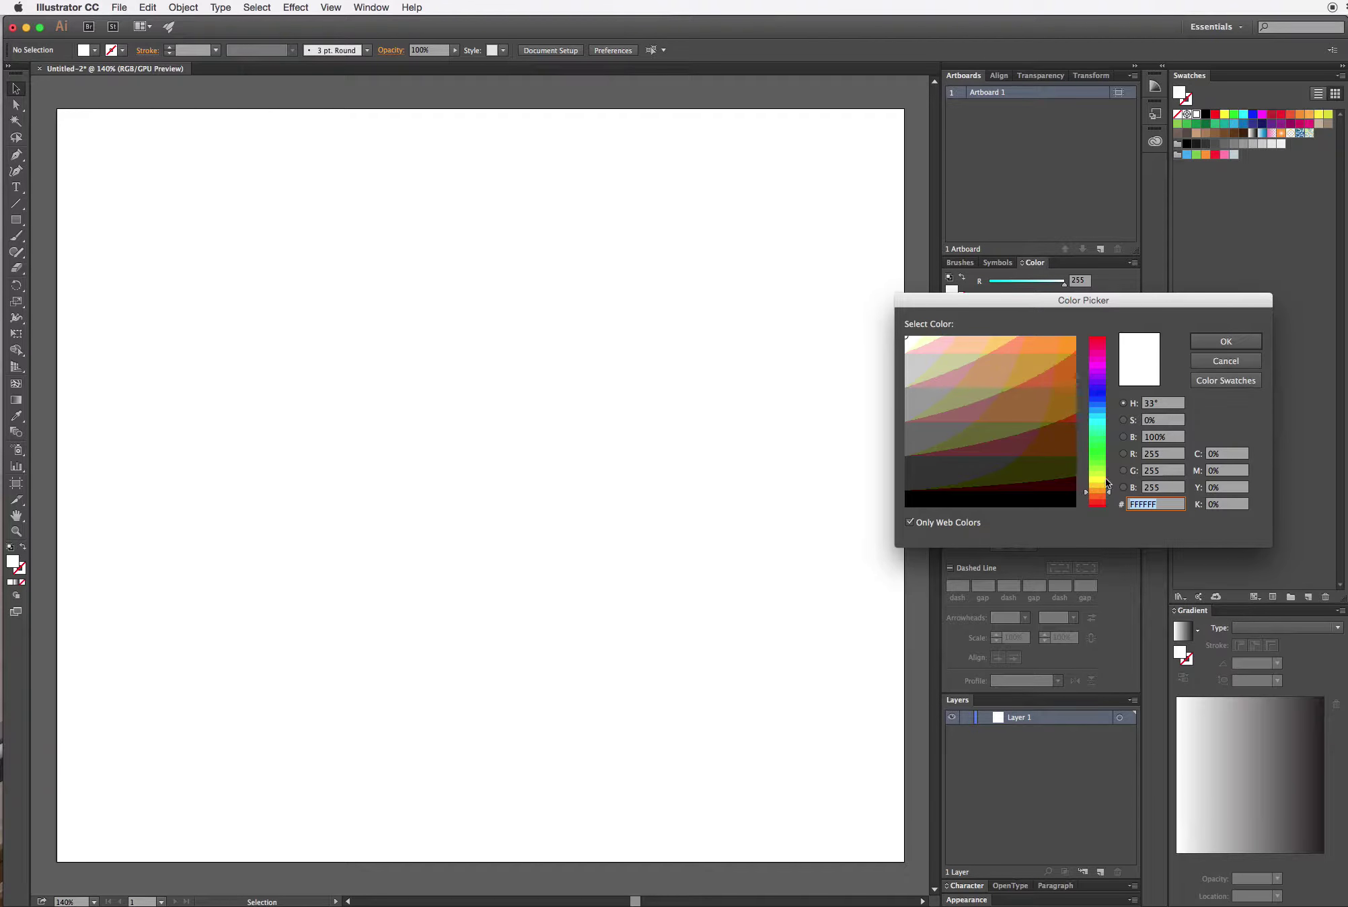
{"action": "left_click", "coordinate": [1055, 344]}
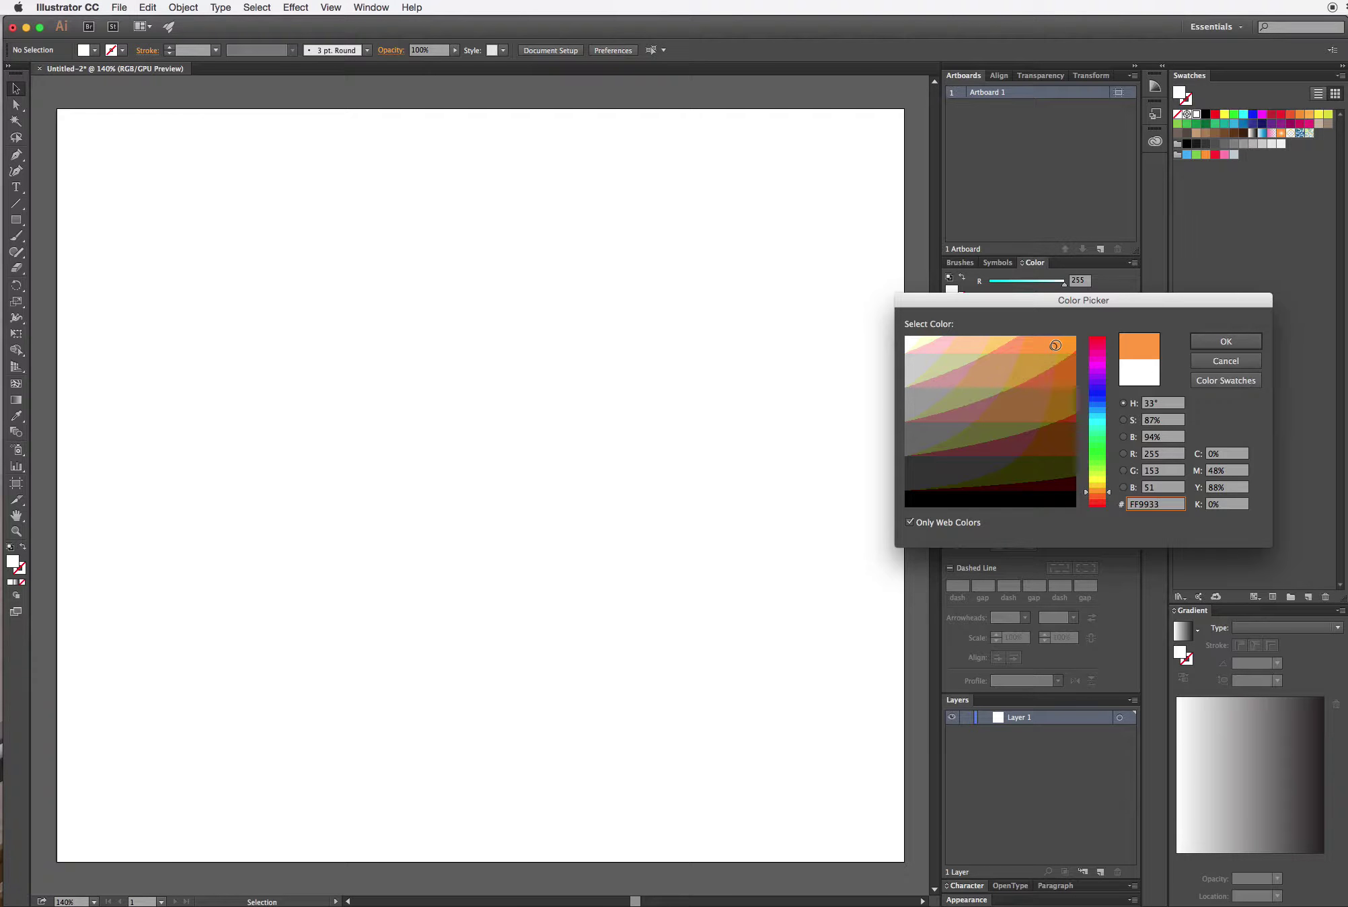
{"action": "left_click", "coordinate": [1226, 340]}
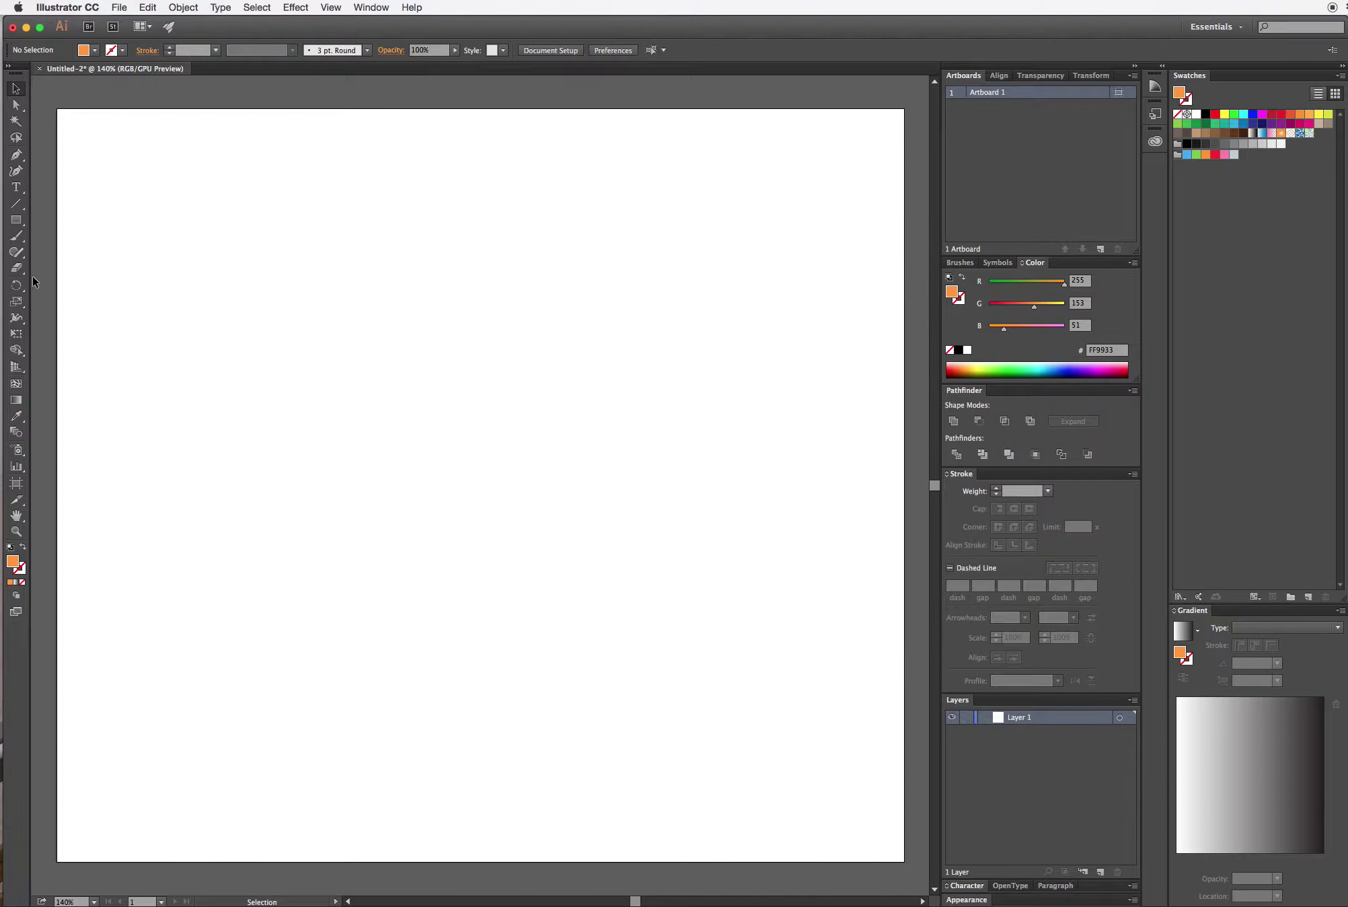
- Draw an upright ellipse about 524 by 631 px and move it to about X 276, Y 407 px
{"action": "left_click_drag", "start_coordinate": [23, 222], "coordinate": [96, 254]}
{"action": "left_click_drag", "start_coordinate": [91, 204], "coordinate": [585, 799]}
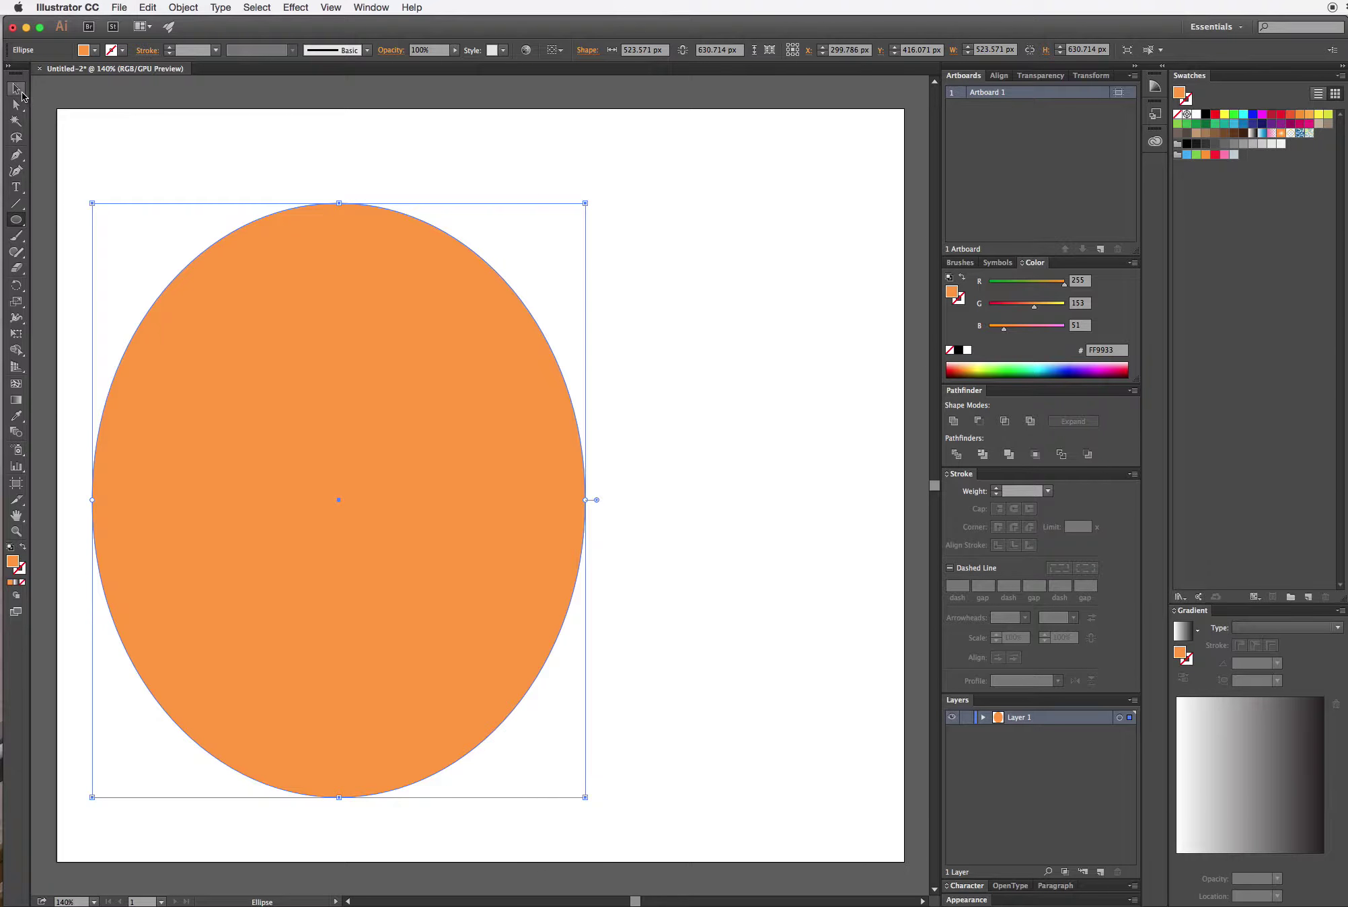
{"action": "left_click", "coordinate": [20, 92]}
{"action": "left_click_drag", "start_coordinate": [344, 503], "coordinate": [318, 494]}
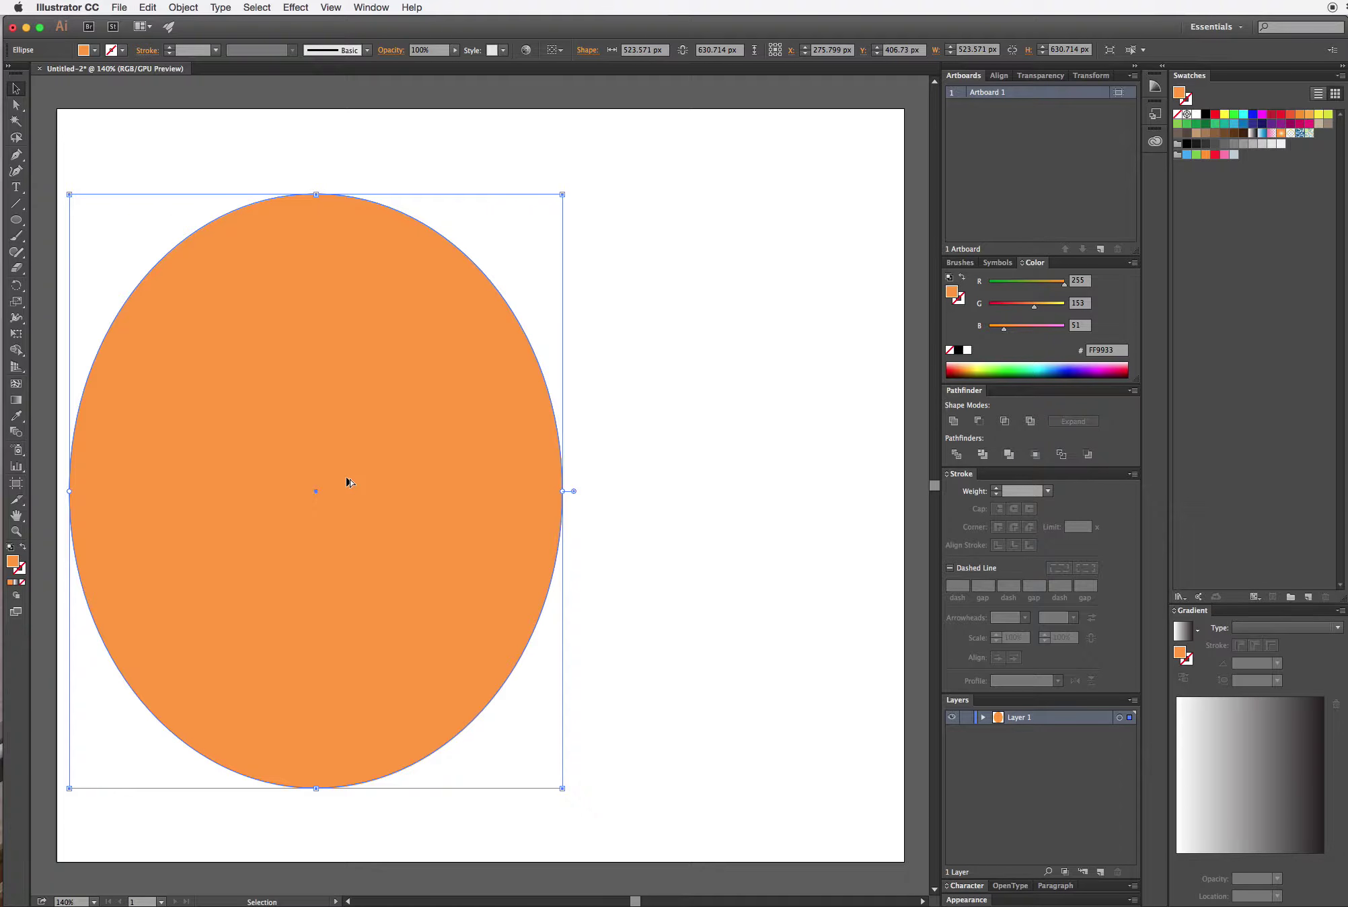
- Copy the ellipse about 154 px to the right and delete the copy's rightmost anchor point to leave a half ellipse
{"action": "left_click_drag", "start_coordinate": [310, 499], "coordinate": [450, 498]}
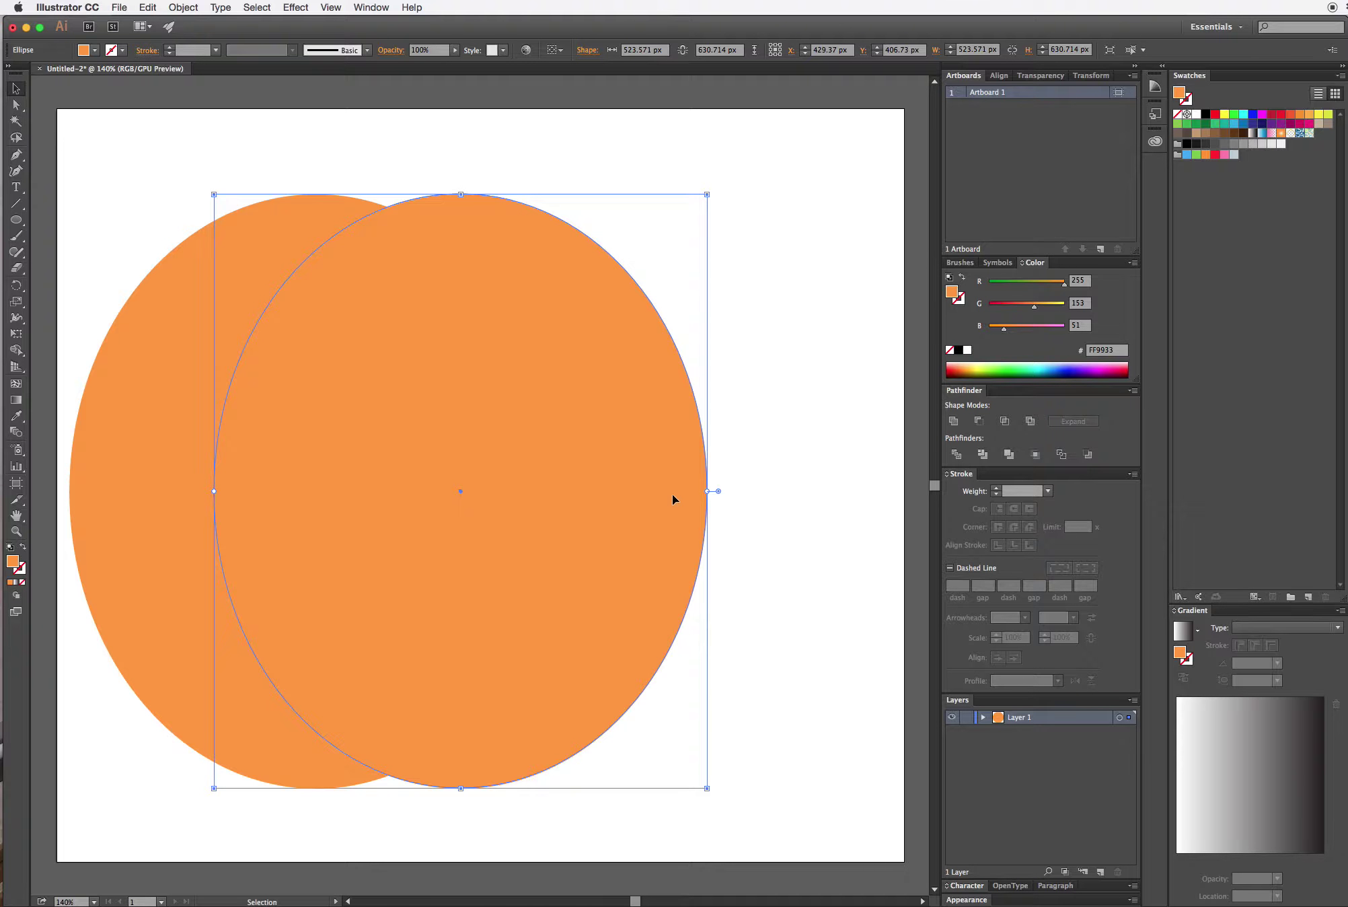
{"action": "left_click", "coordinate": [16, 105]}
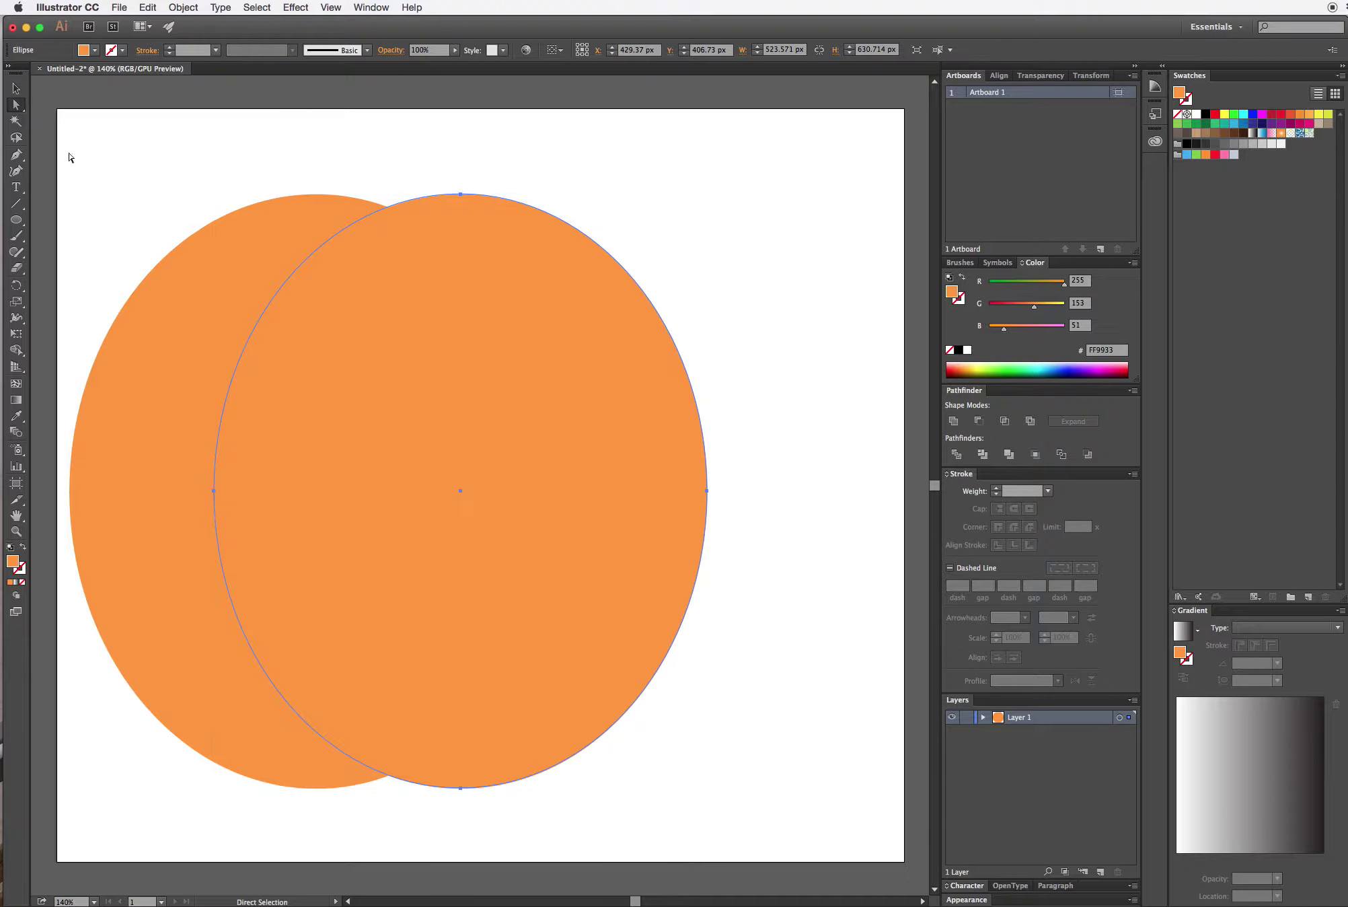
{"action": "left_click", "coordinate": [706, 491]}
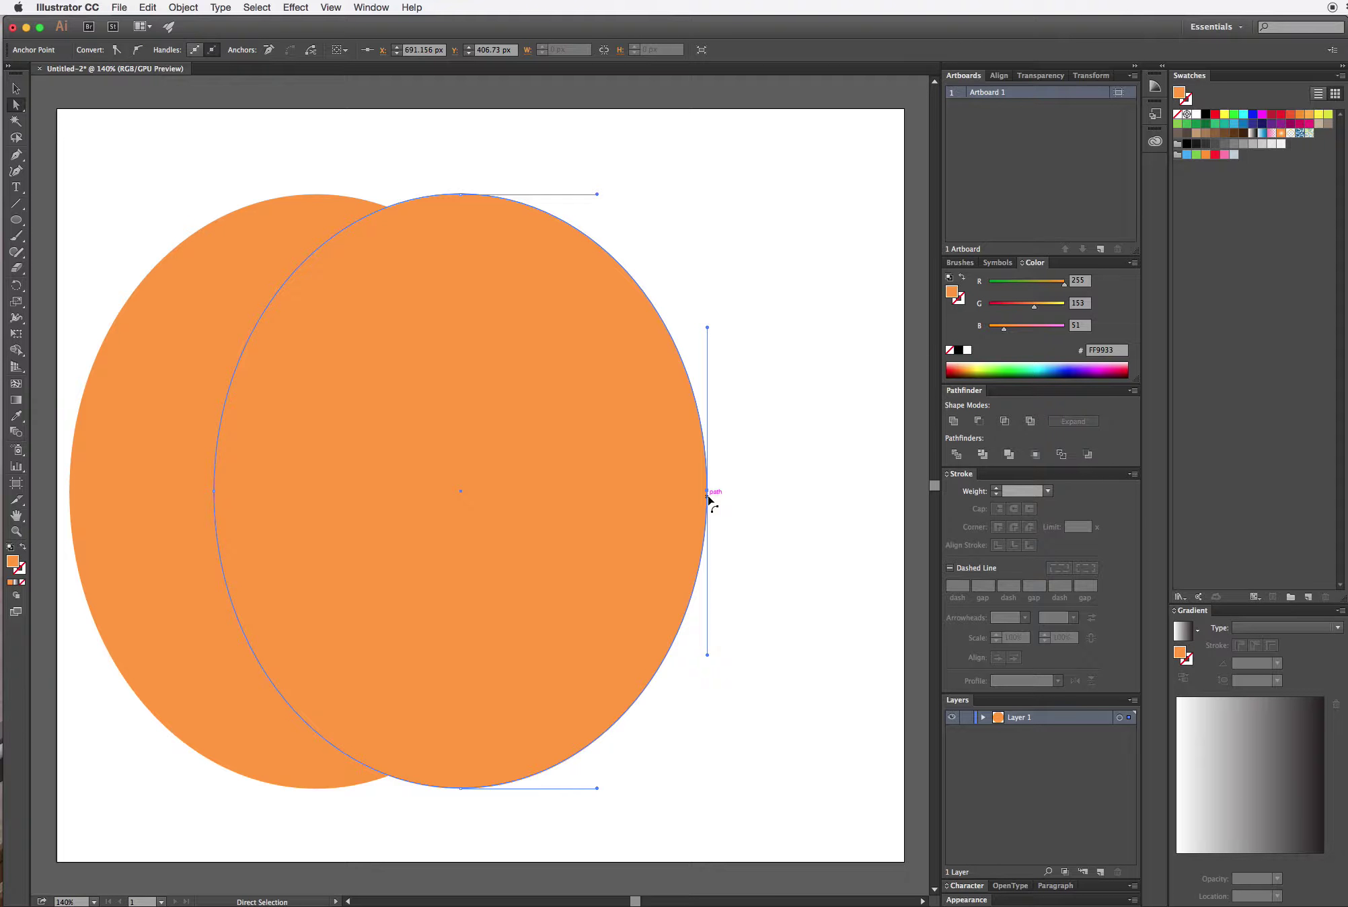
{"action": "key", "text": "Delete"}
{"action": "key", "text": "backslash"}
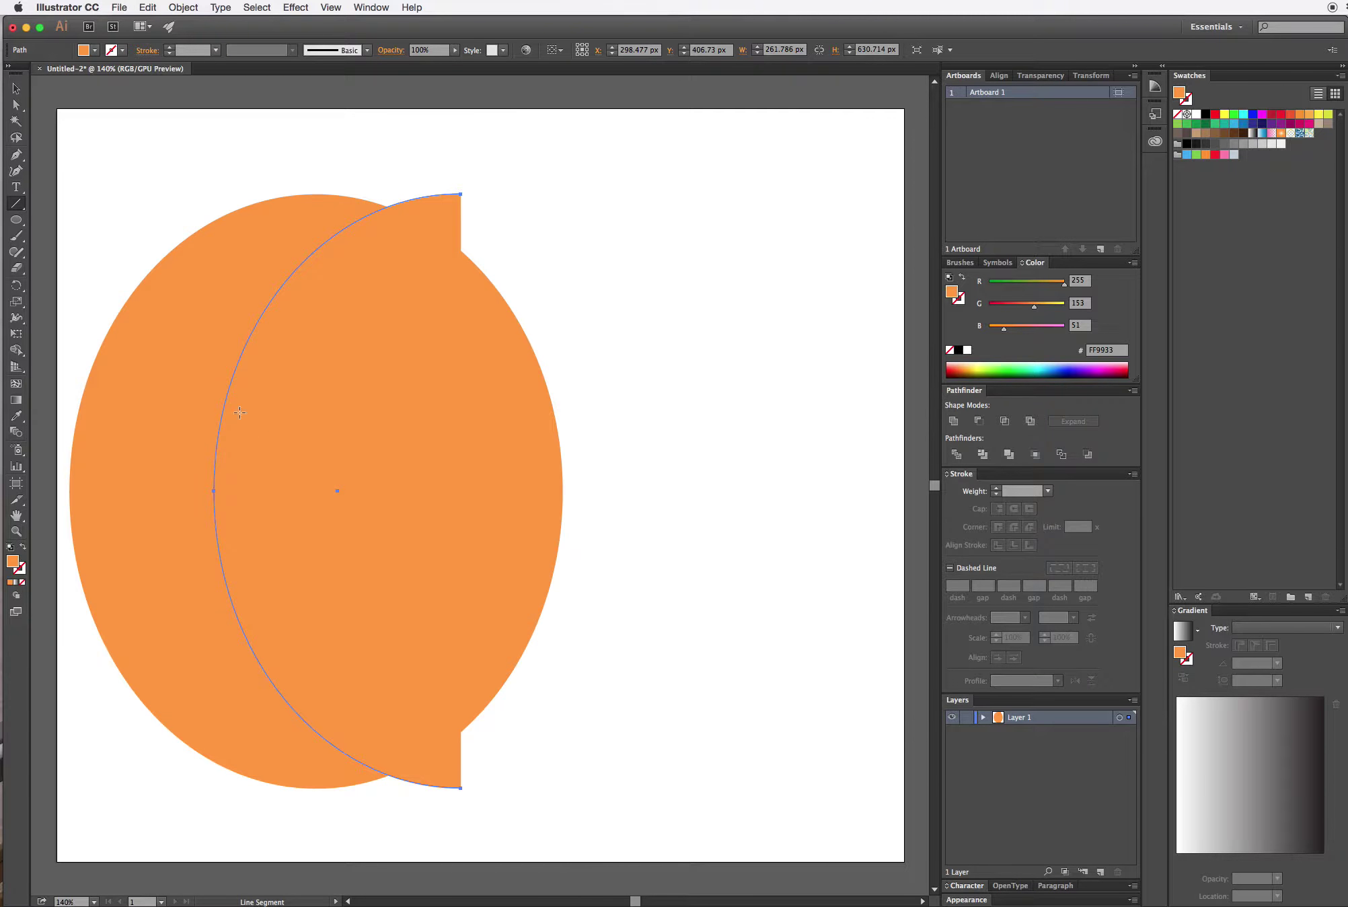
- Enlarge the half ellipse to about 280 by 676 px and place a copy of it about 154 px to its right
{"action": "left_click", "coordinate": [16, 88]}
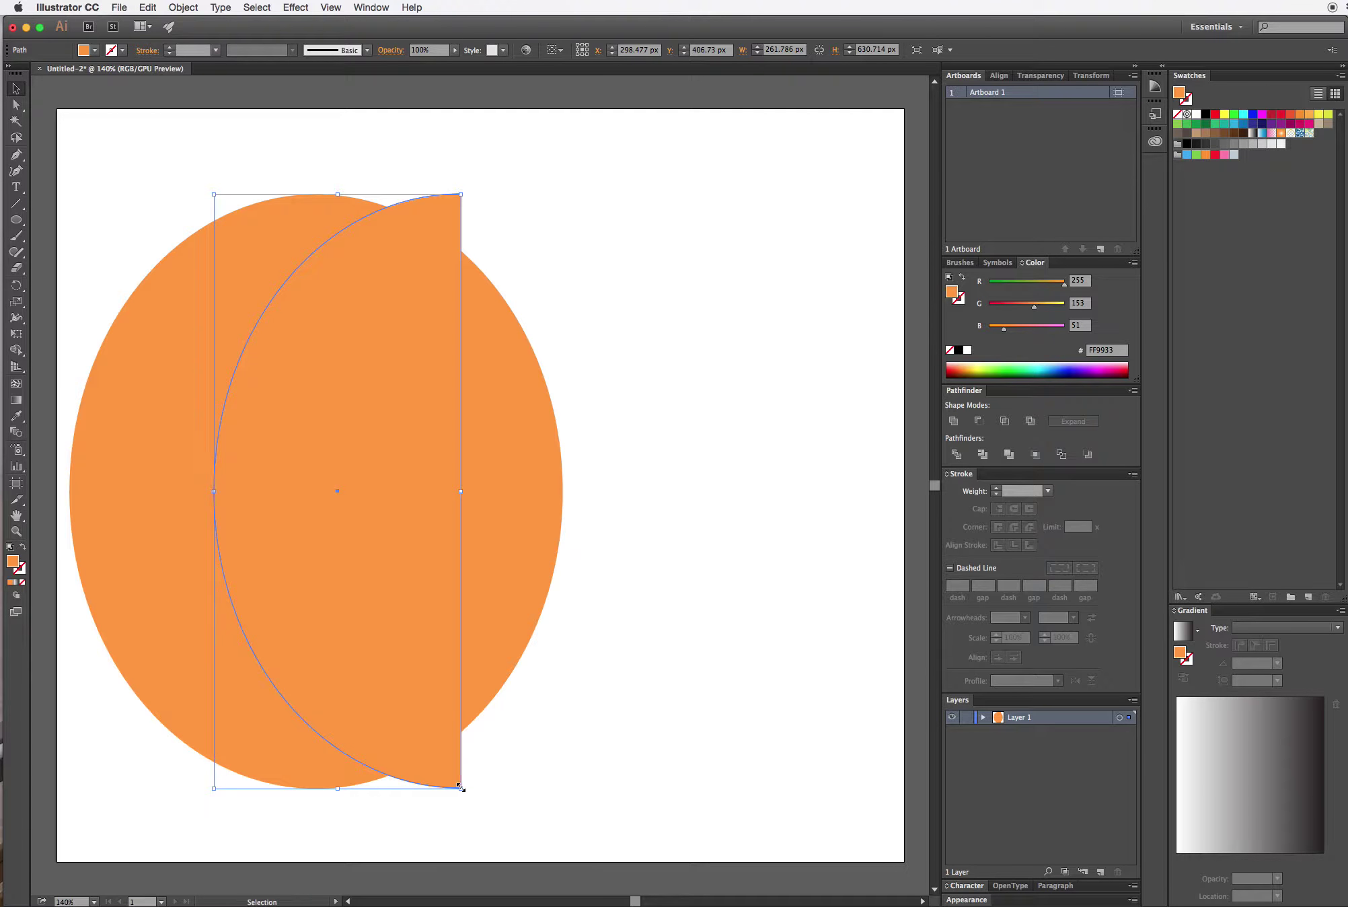
{"action": "left_click_drag", "start_coordinate": [461, 790], "coordinate": [485, 861]}
{"action": "left_click_drag", "start_coordinate": [415, 716], "coordinate": [401, 687]}
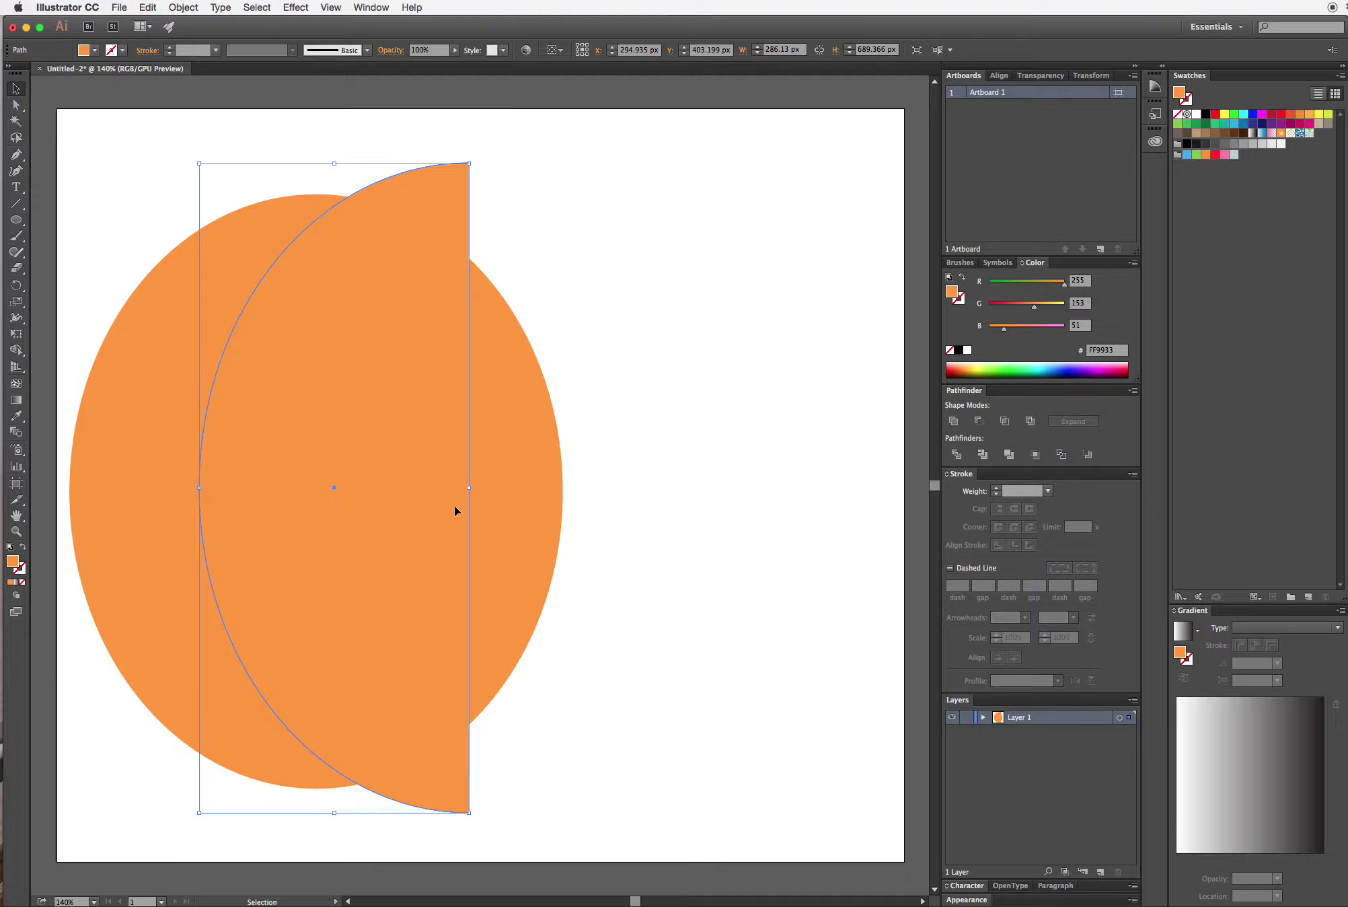
{"action": "left_click_drag", "start_coordinate": [335, 166], "coordinate": [335, 176]}
{"action": "left_click_drag", "start_coordinate": [380, 517], "coordinate": [369, 511]}
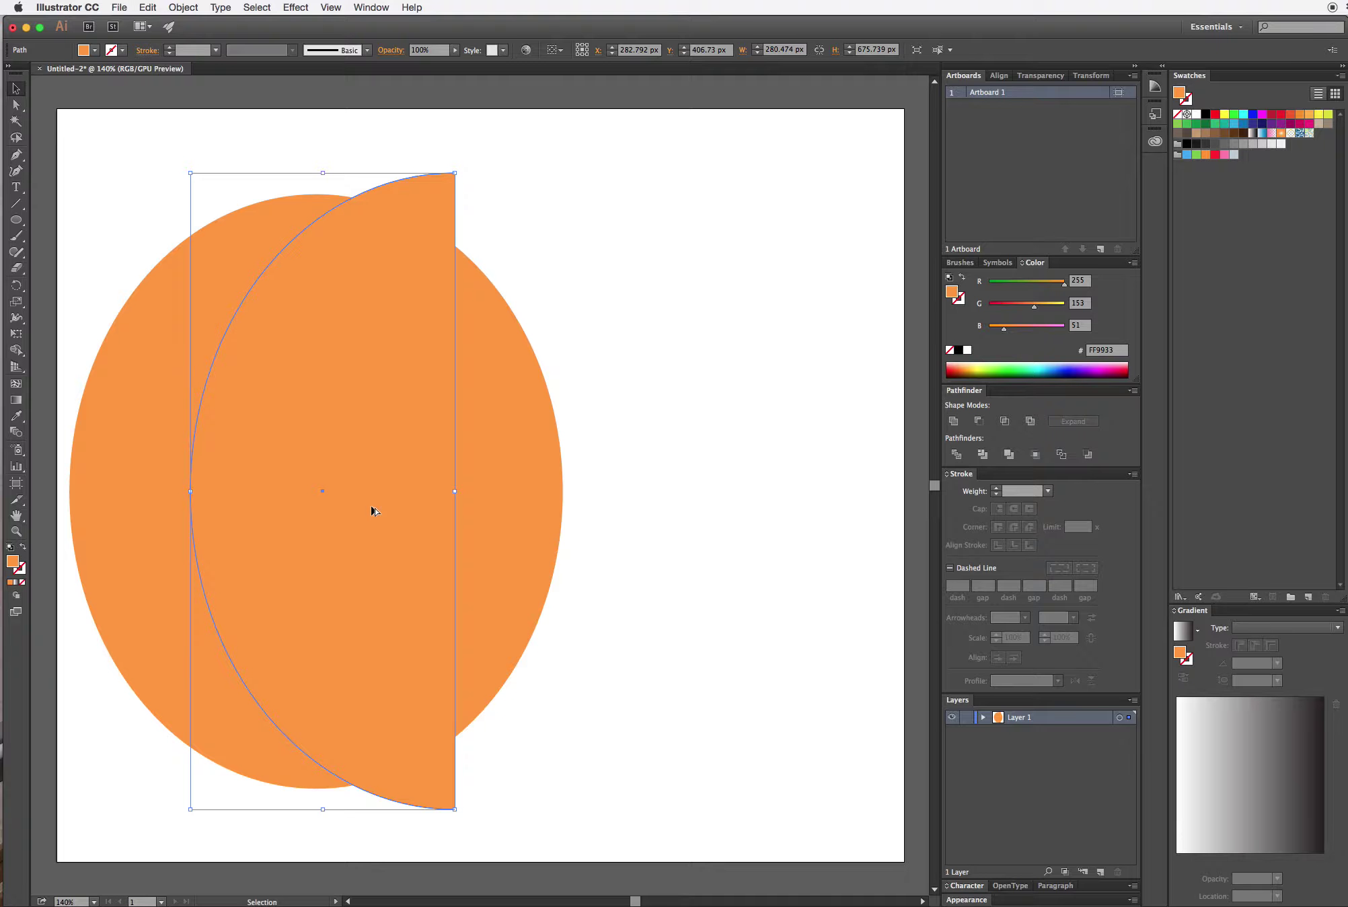
{"action": "left_click_drag", "start_coordinate": [363, 515], "coordinate": [493, 518]}
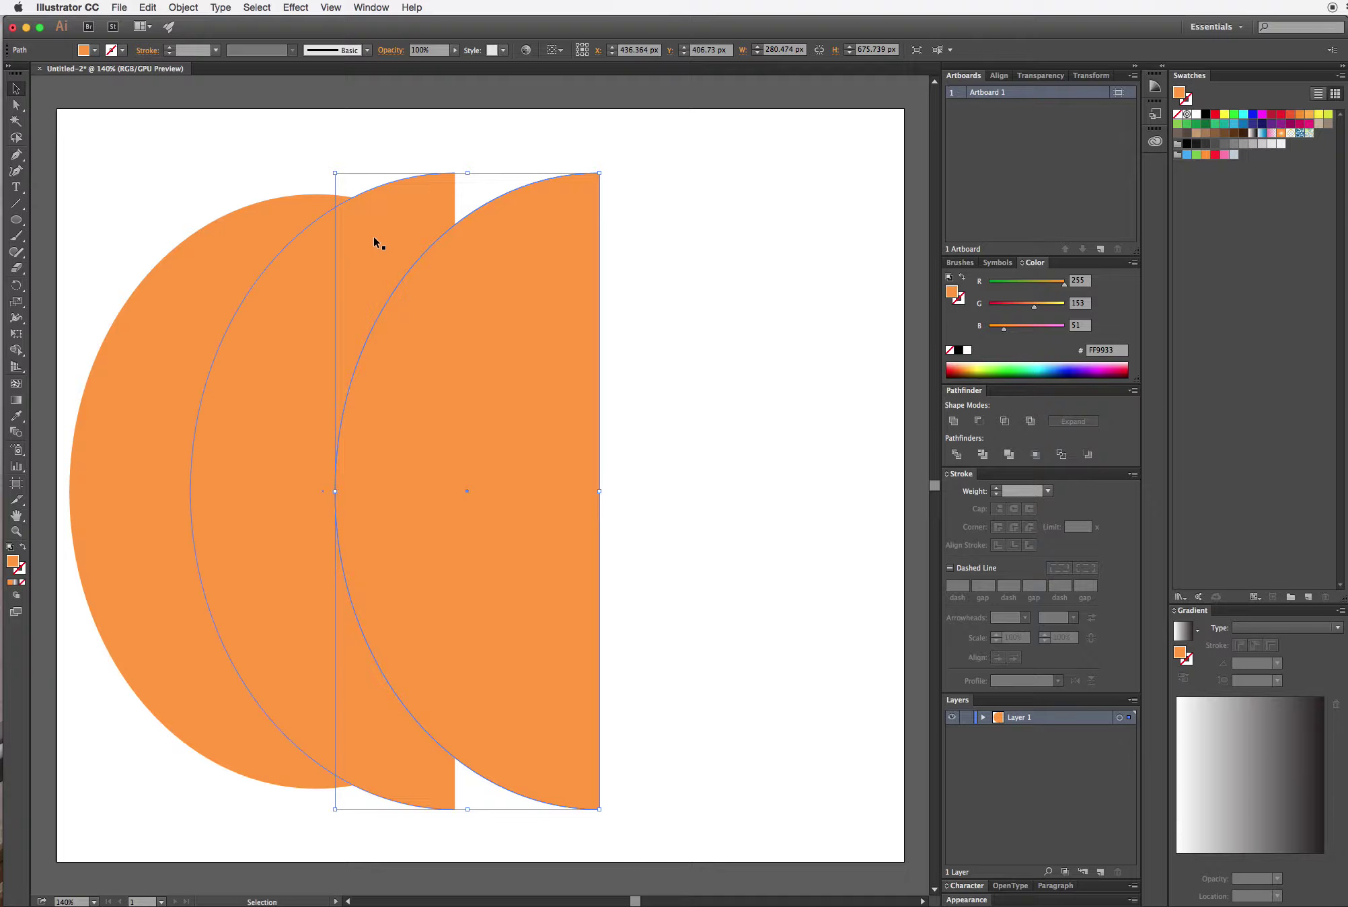
- Move the middle half ellipse's top anchor point to about X 455, Y 102 px, on the edge of the rightmost half ellipse
{"action": "left_click", "coordinate": [296, 278]}
{"action": "key", "text": "a"}
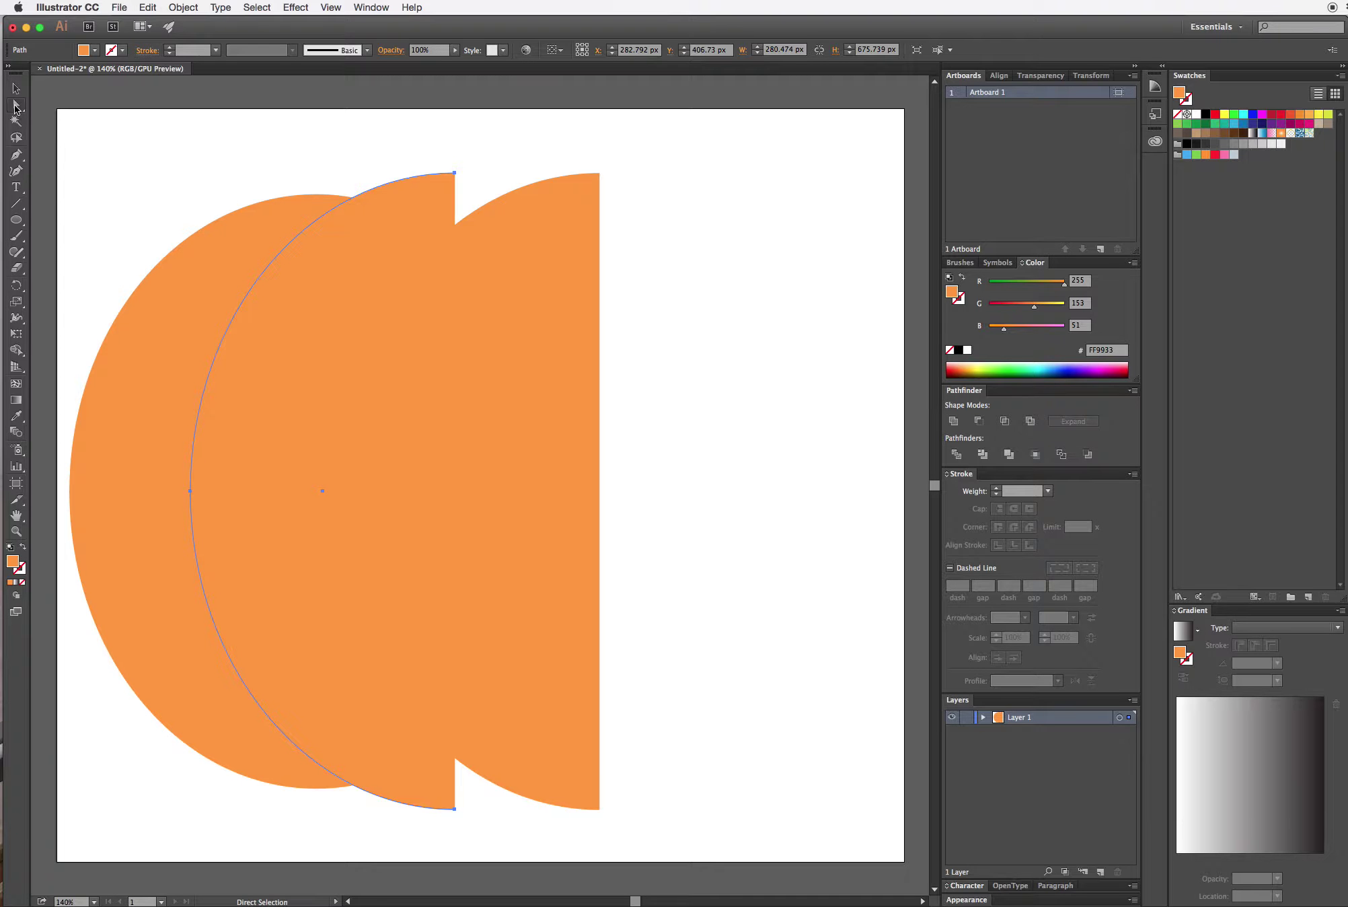
{"action": "left_click", "coordinate": [455, 173]}
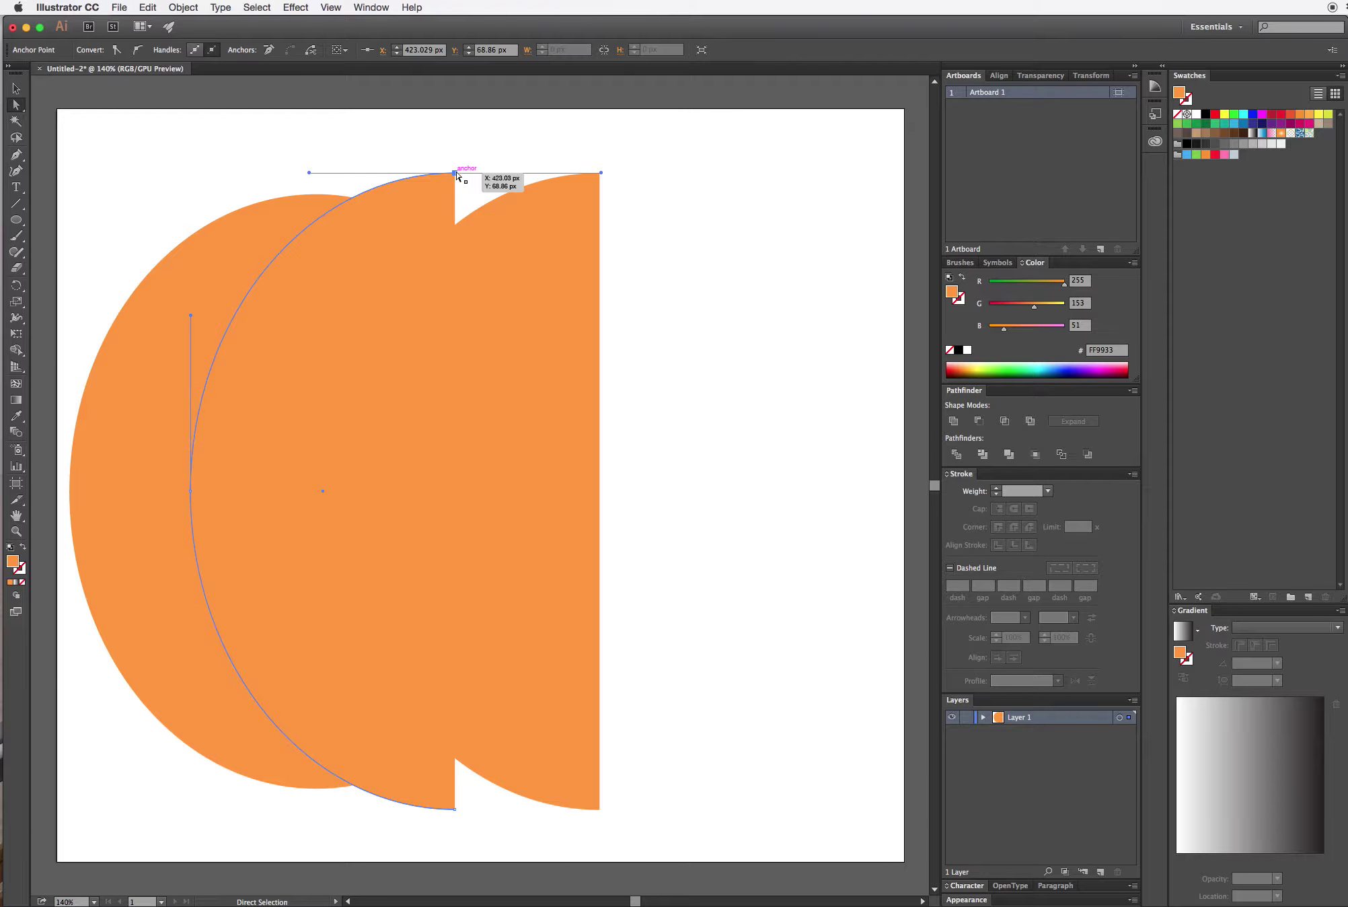
{"action": "left_click_drag", "start_coordinate": [456, 173], "coordinate": [484, 204]}
{"action": "left_click_drag", "start_coordinate": [344, 213], "coordinate": [334, 181]}
{"action": "key", "text": "super+z"}
{"action": "left_click", "coordinate": [470, 215]}
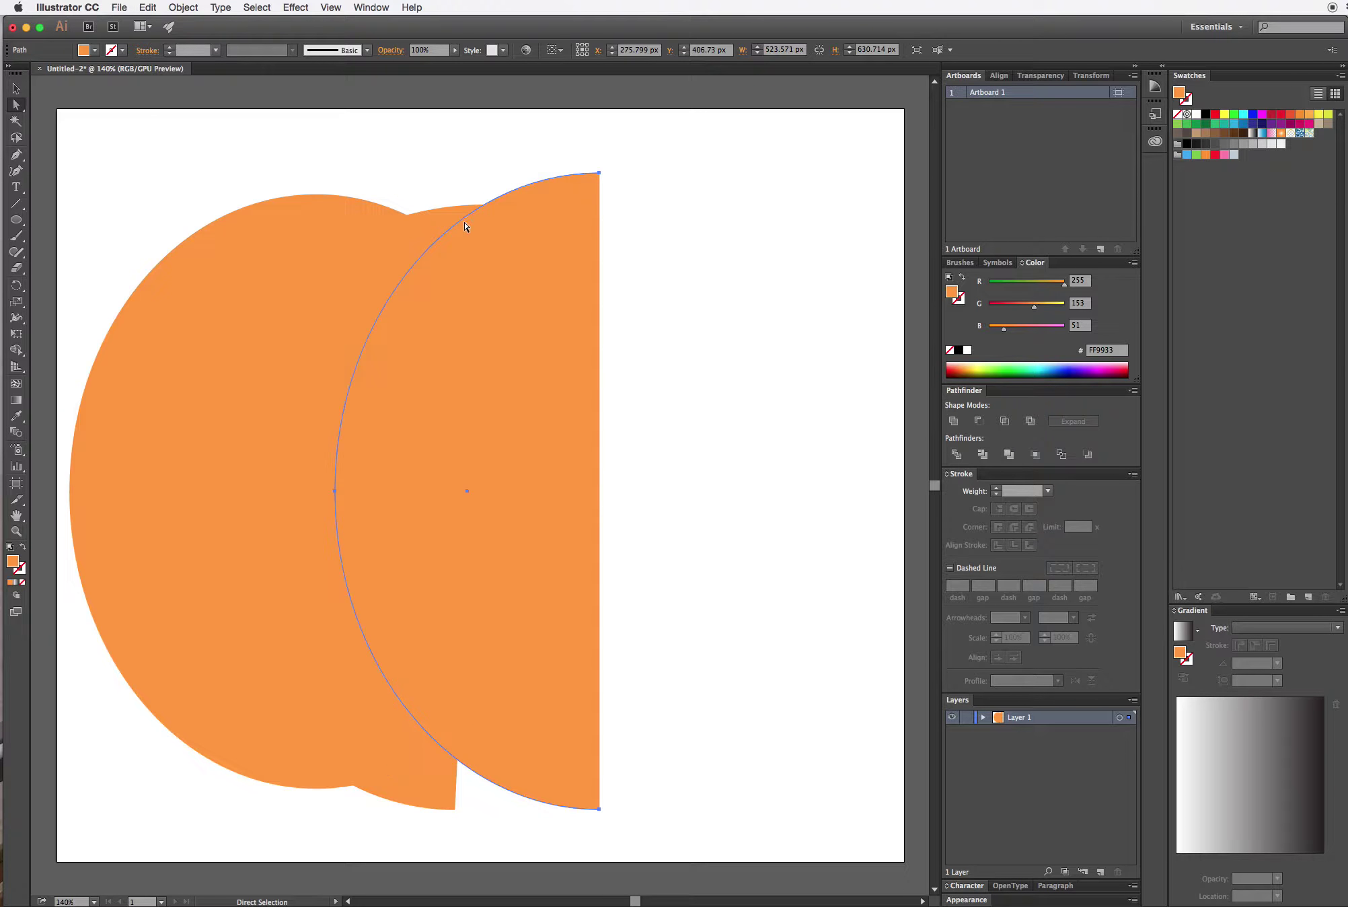
{"action": "left_click", "coordinate": [485, 203]}
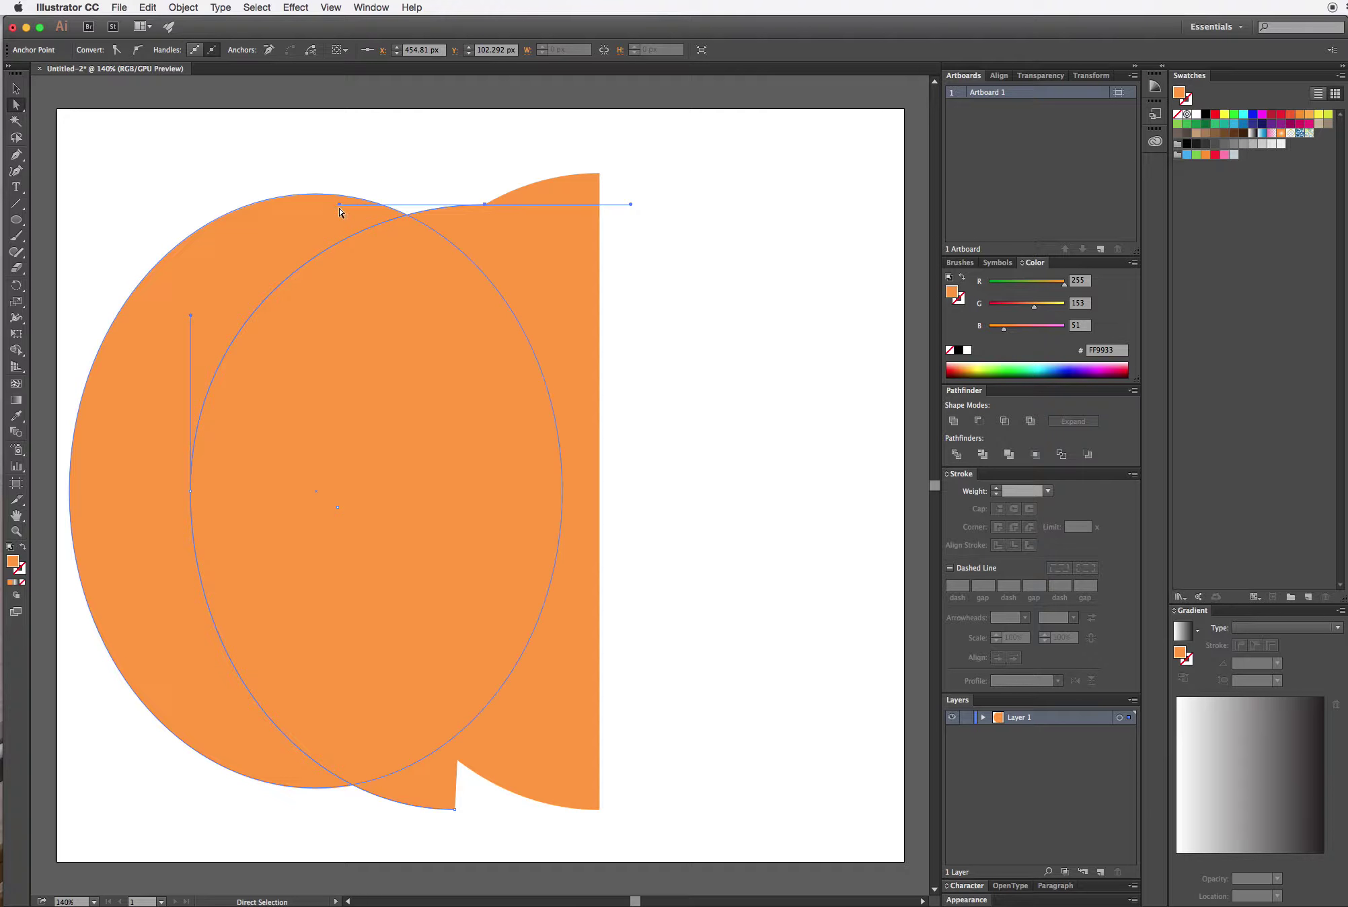
{"action": "mouse_move", "coordinate": [341, 205]}
{"action": "left_mouse_down"}
{"action": "mouse_move", "coordinate": [325, 180]}
{"action": "mouse_move", "coordinate": [332, 190]}
{"action": "left_mouse_up"}
{"action": "key", "text": "super+z"}
- Bulge the middle shape's upper curve by moving its top anchor to about X 473, Y 93 px and pulling the left handle up and outward
{"action": "left_click", "coordinate": [454, 215]}
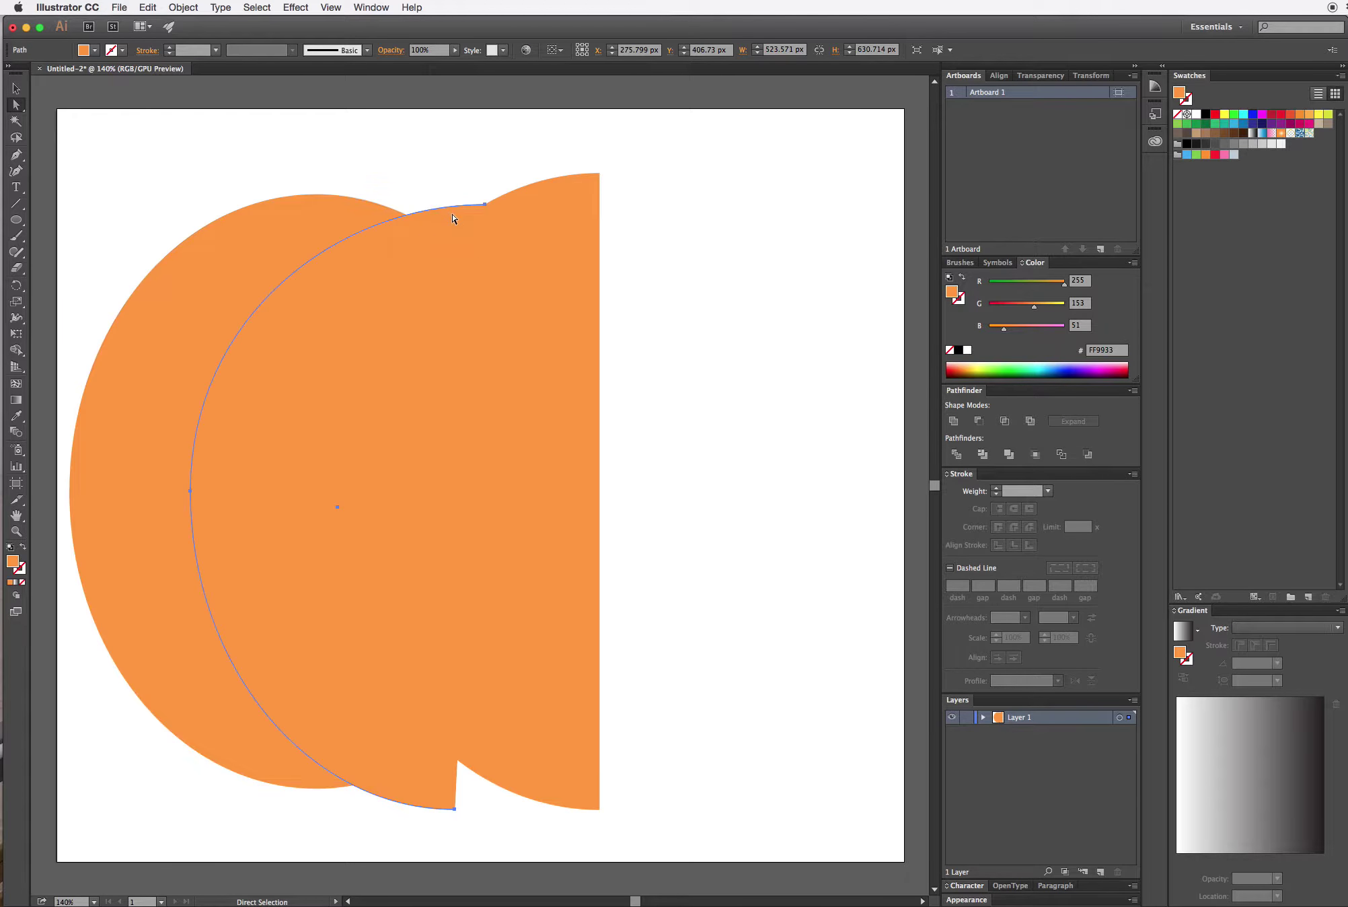
{"action": "left_click", "coordinate": [482, 201]}
{"action": "left_click", "coordinate": [484, 205]}
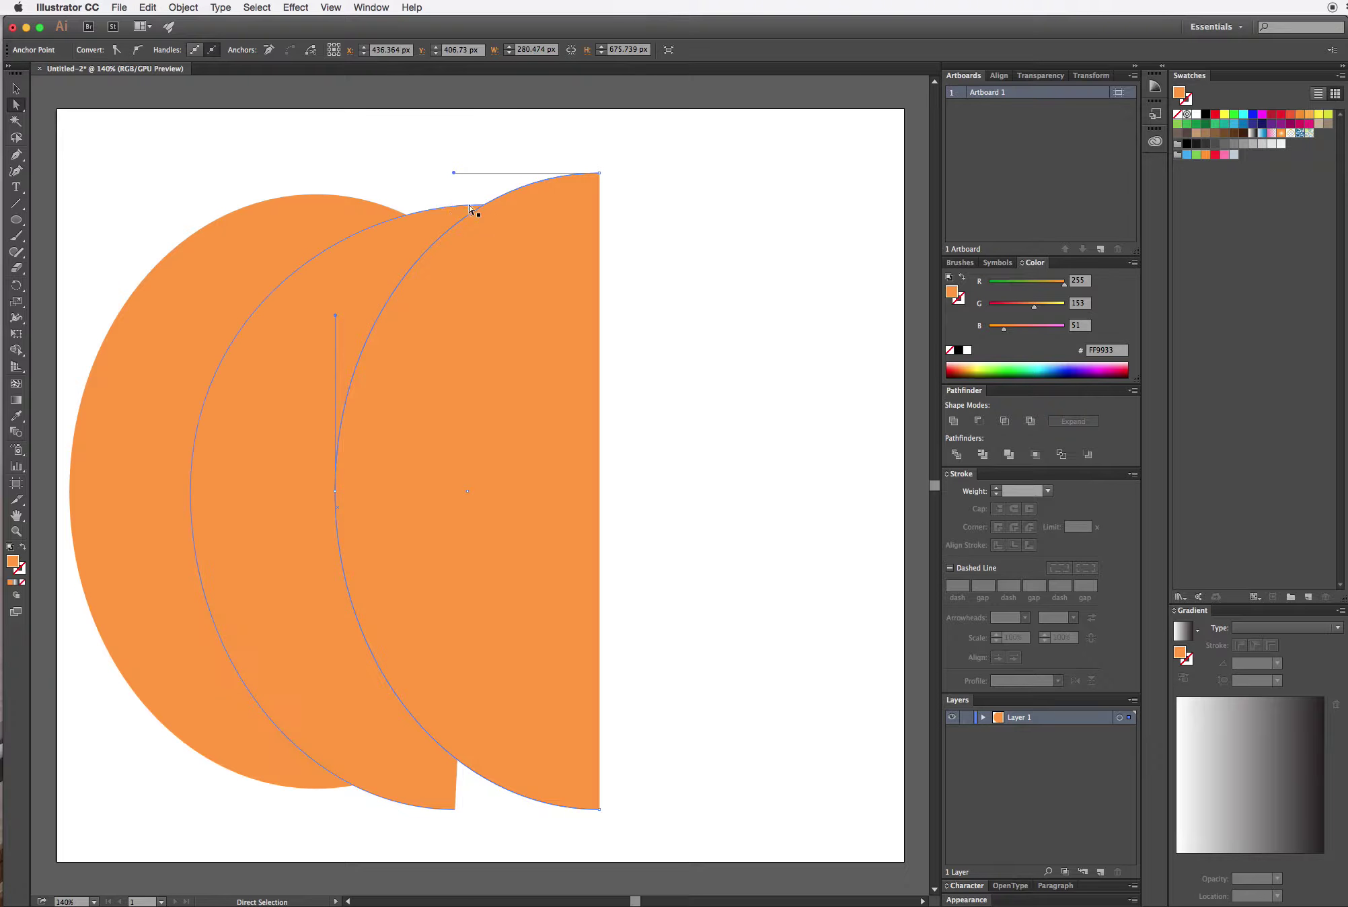
{"action": "left_click", "coordinate": [453, 221]}
{"action": "left_click", "coordinate": [484, 204]}
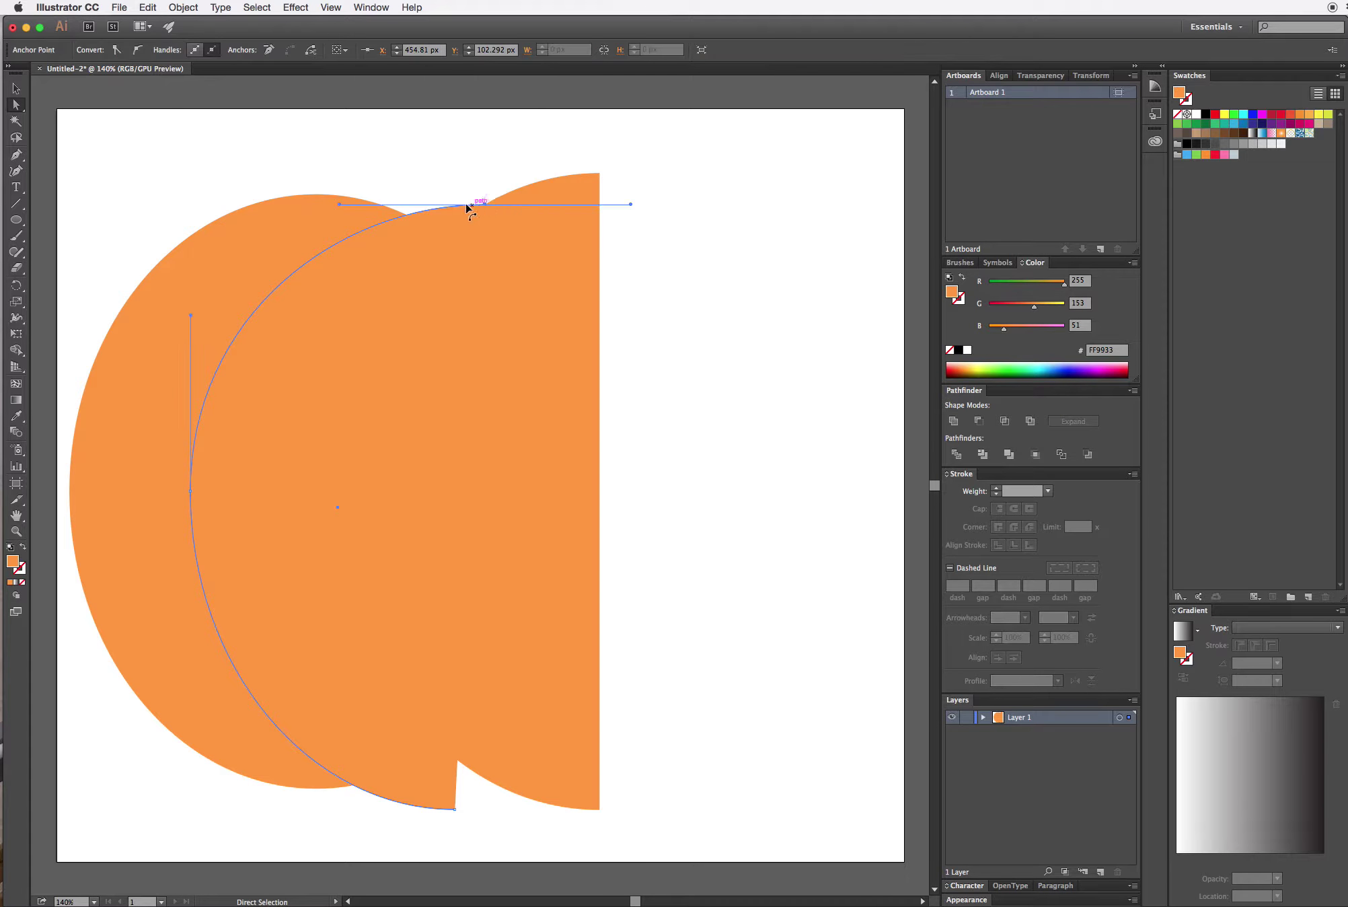
{"action": "left_click_drag", "start_coordinate": [472, 204], "coordinate": [330, 162]}
{"action": "mouse_move", "coordinate": [485, 207]}
{"action": "left_mouse_down"}
{"action": "mouse_move", "coordinate": [476, 186]}
{"action": "mouse_move", "coordinate": [532, 208]}
{"action": "mouse_move", "coordinate": [503, 201]}
{"action": "left_mouse_up"}
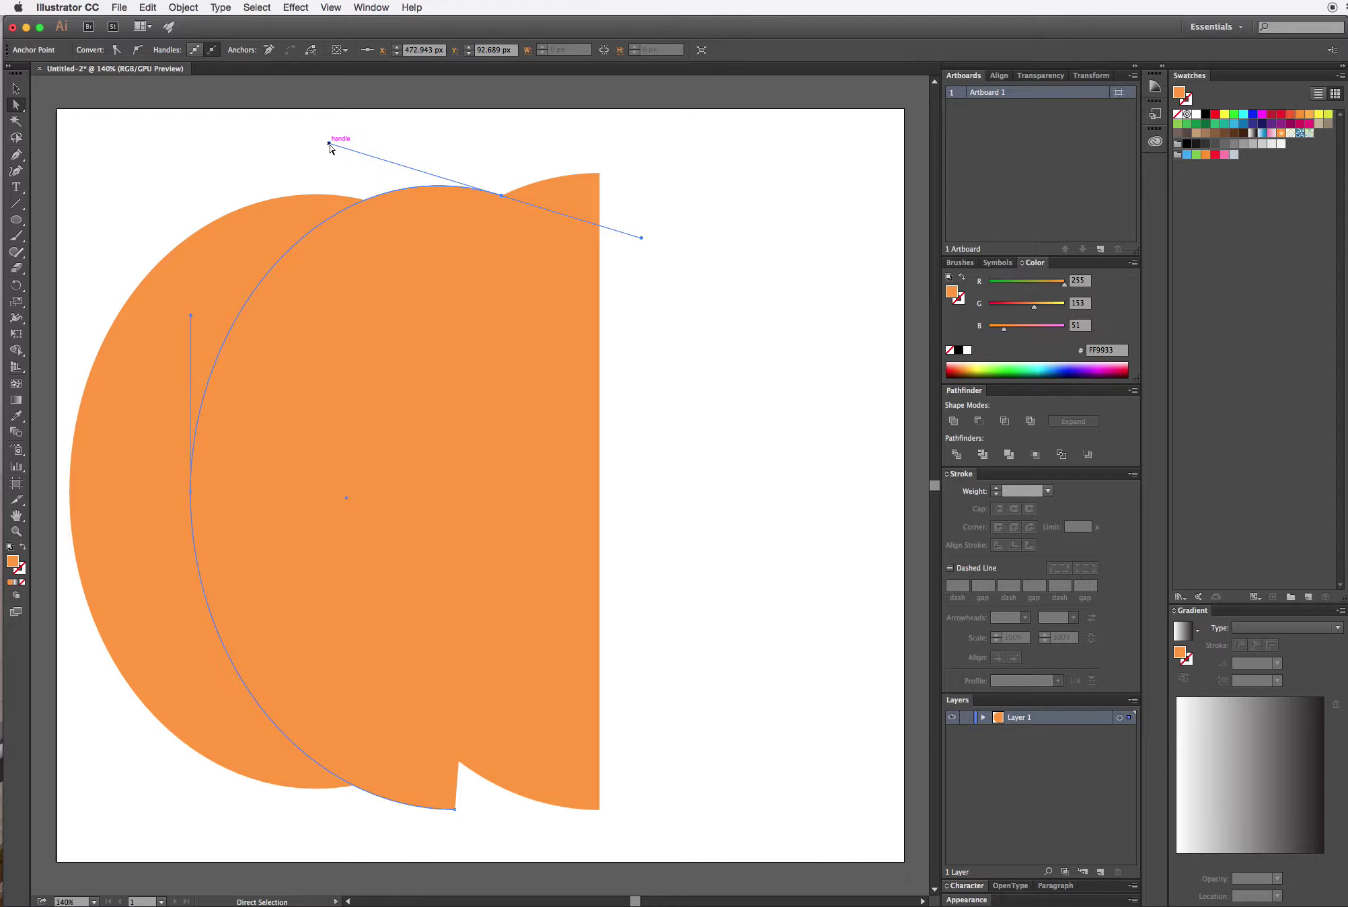
{"action": "left_click_drag", "start_coordinate": [329, 144], "coordinate": [280, 108]}
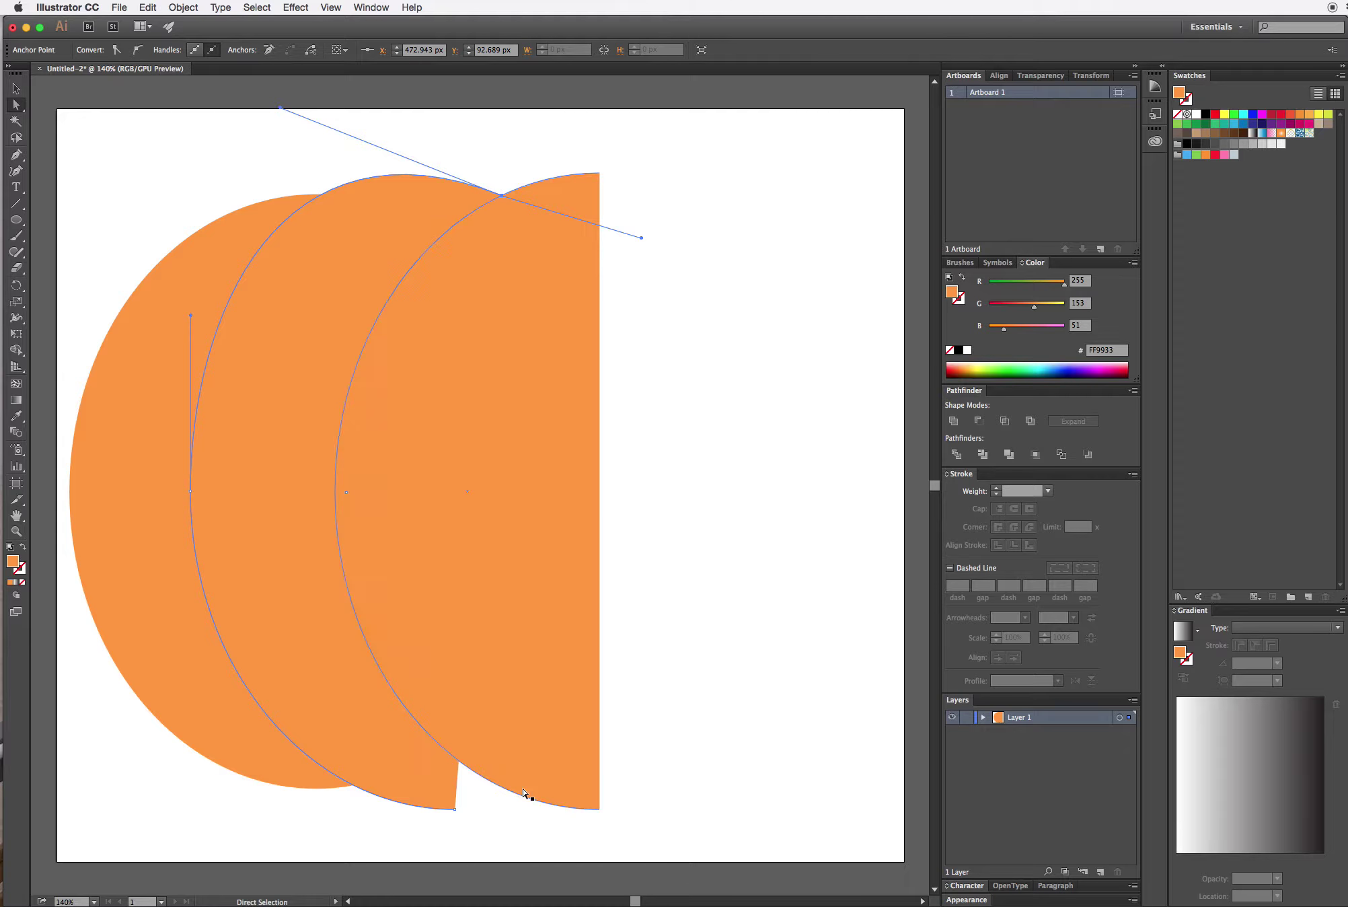
- Move the middle shape's bottom anchor to about X 469, Y 719 px and pull its left handle down and outward to bulge the lower curve
{"action": "left_click", "coordinate": [455, 809]}
{"action": "left_click_drag", "start_coordinate": [455, 809], "coordinate": [498, 786]}
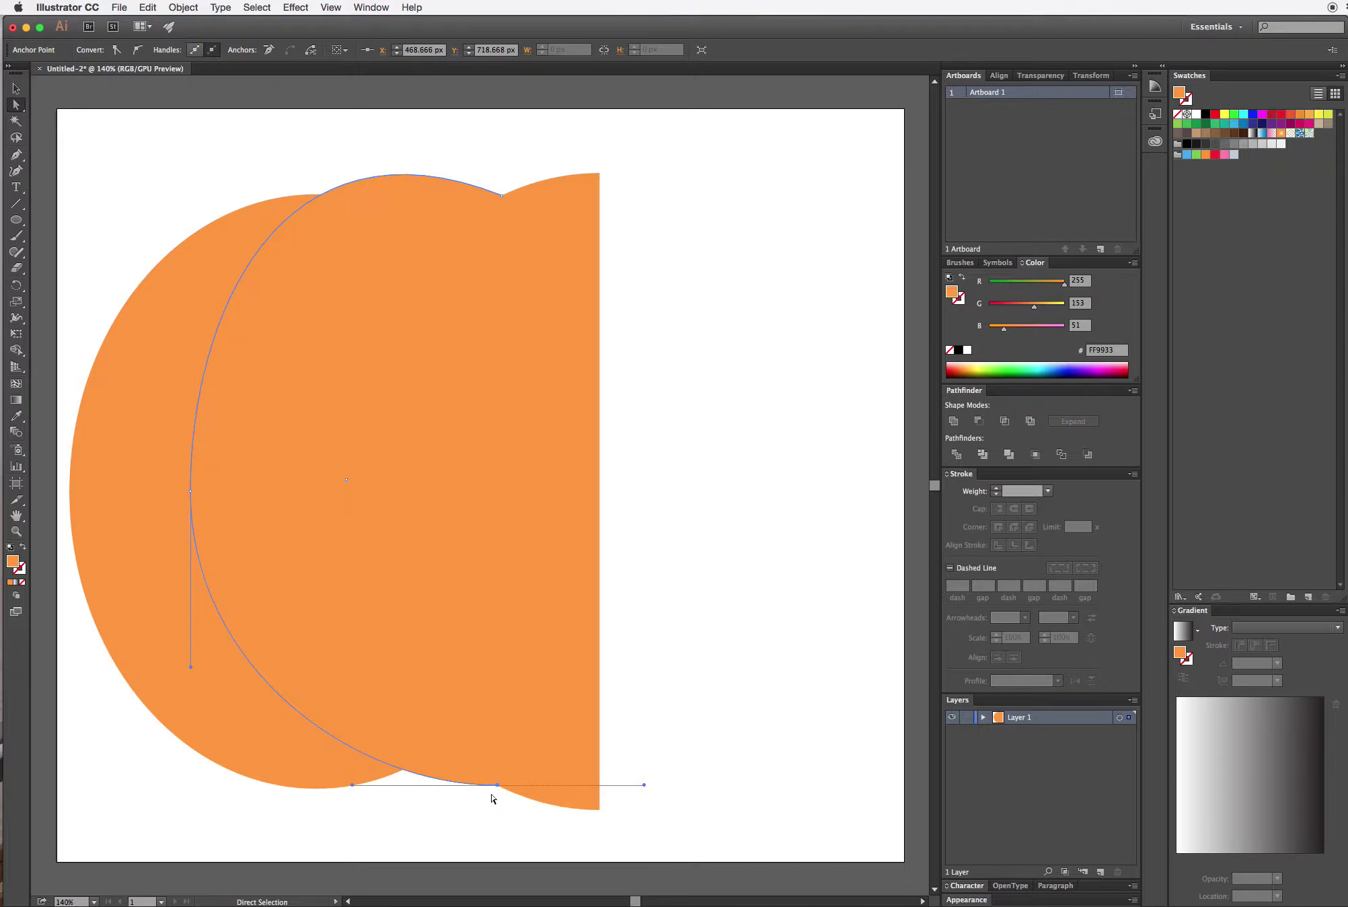
{"action": "left_click_drag", "start_coordinate": [351, 784], "coordinate": [258, 862]}
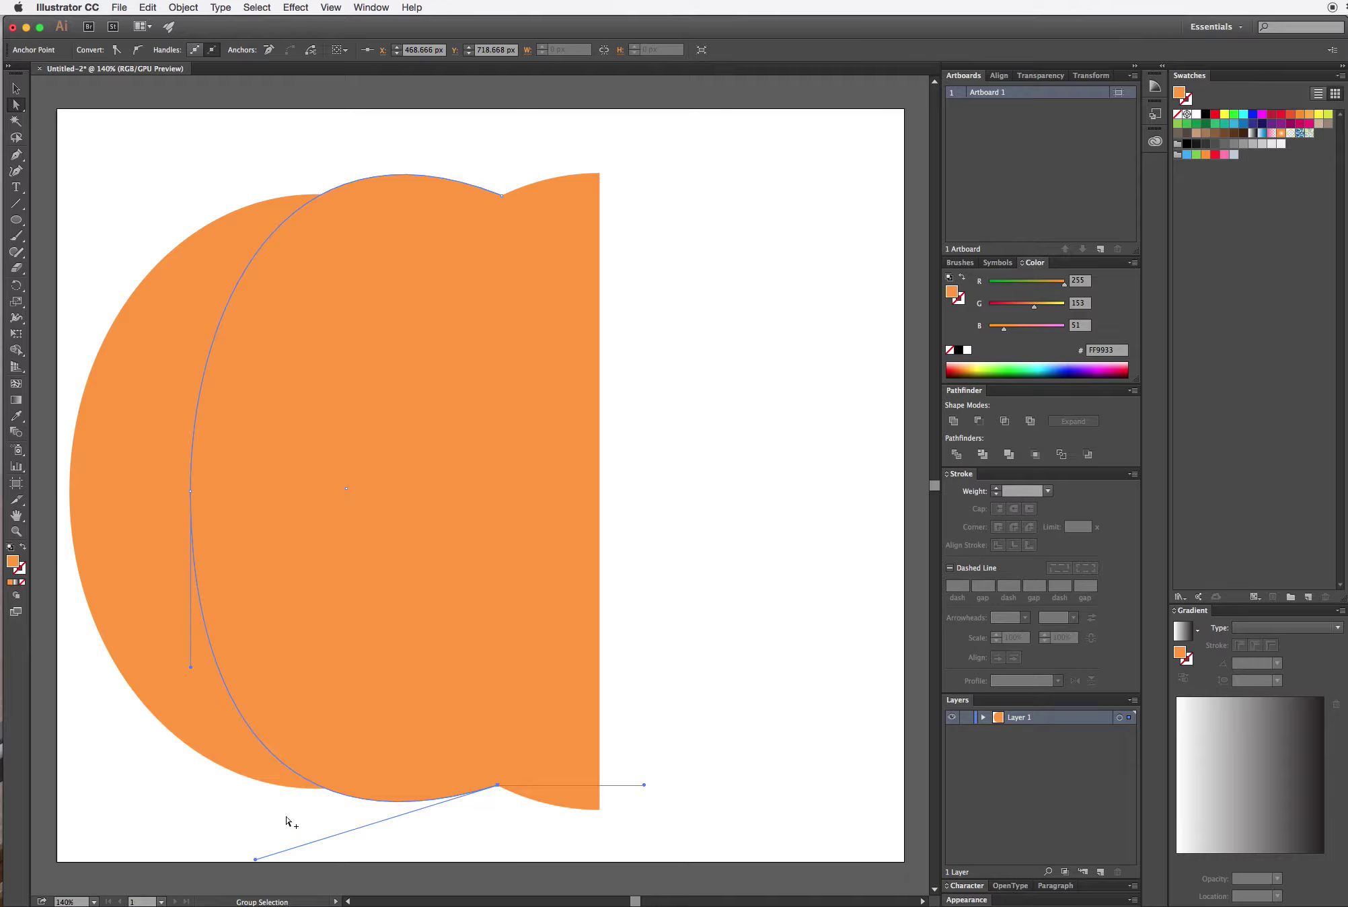
{"action": "left_click_drag", "start_coordinate": [256, 861], "coordinate": [227, 866]}
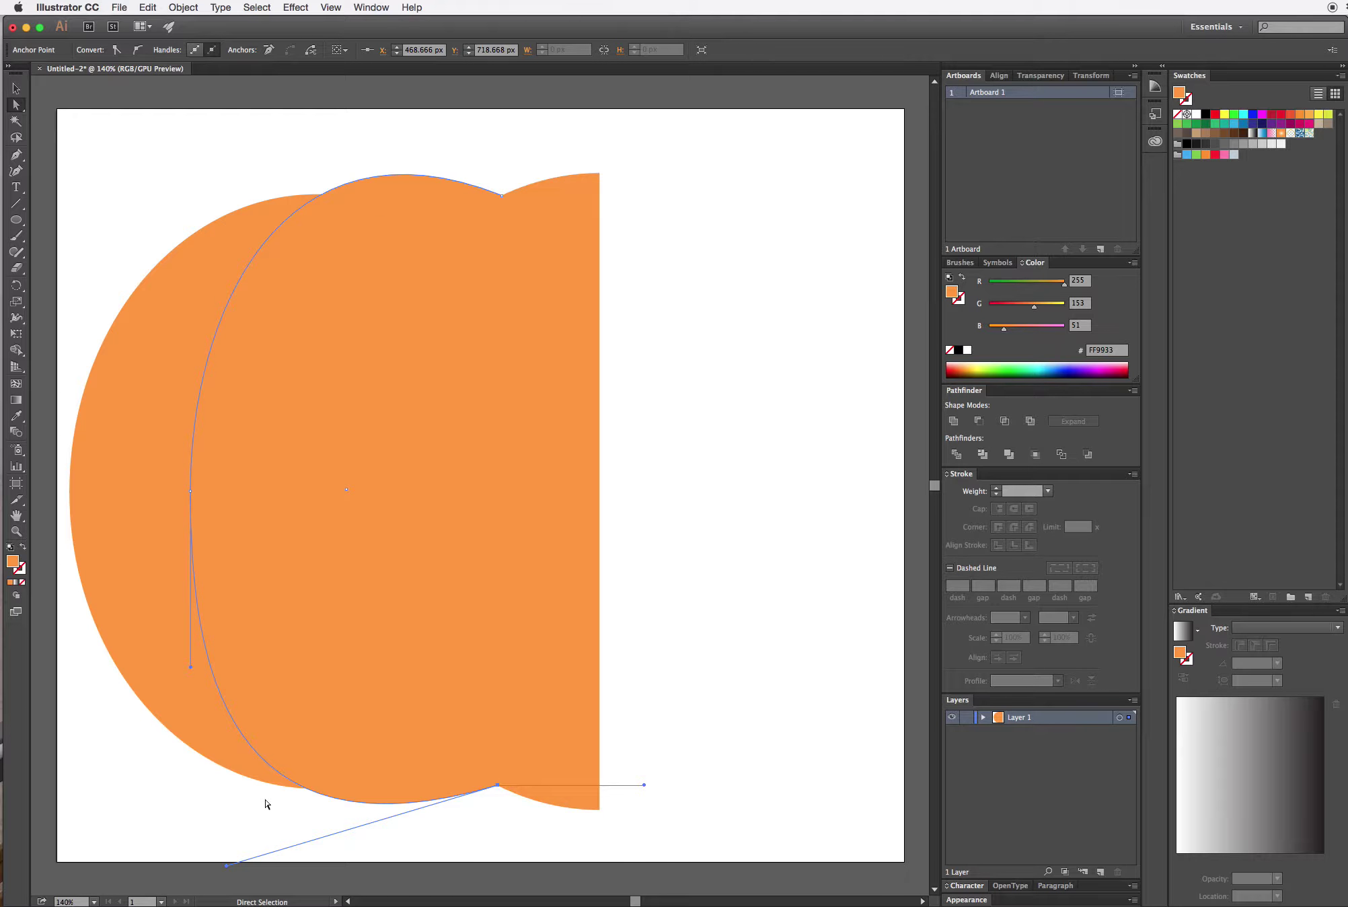
{"action": "left_click", "coordinate": [16, 89]}
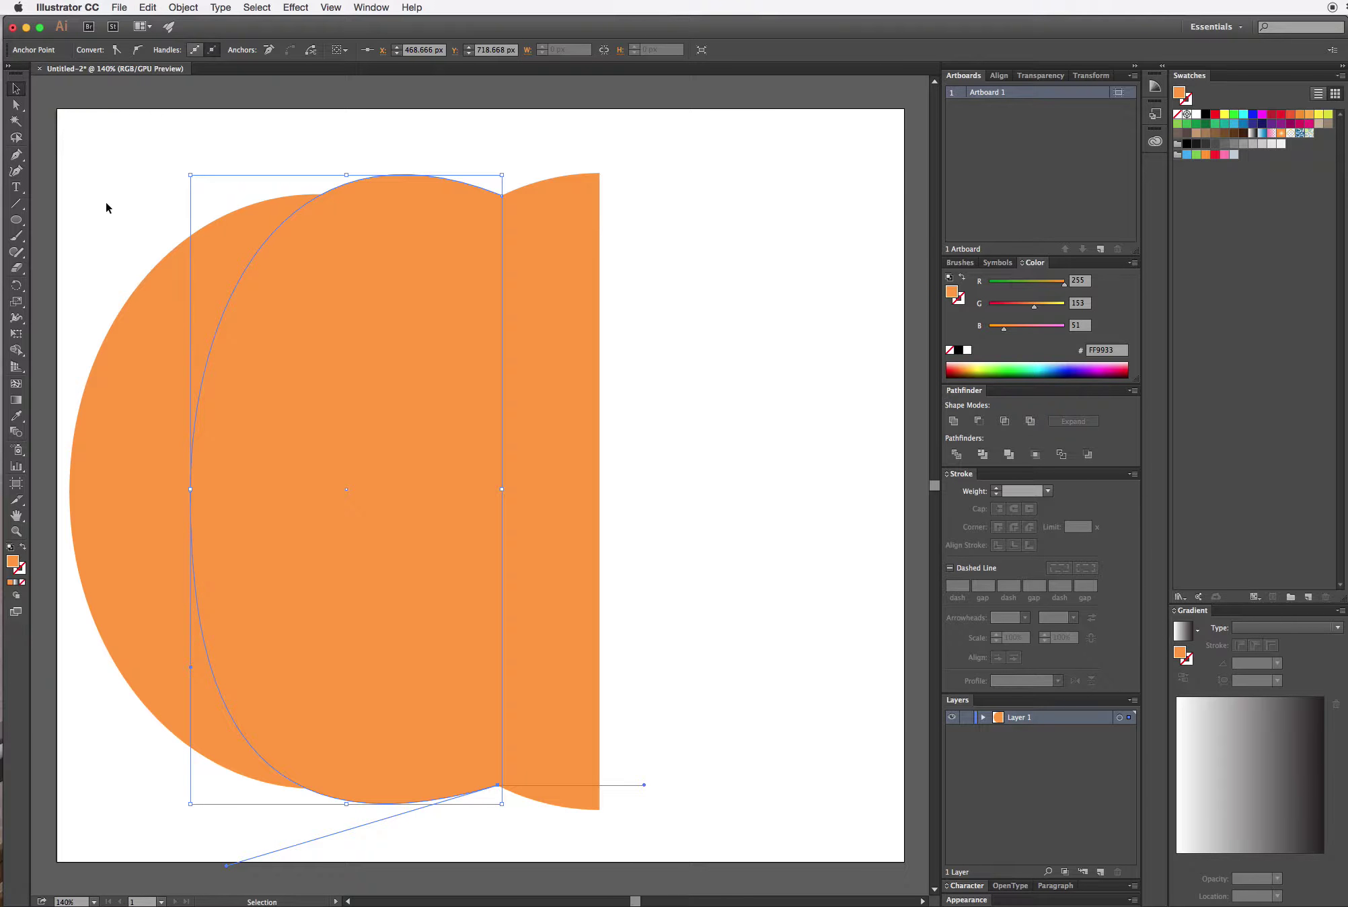
{"action": "left_click", "coordinate": [94, 176]}
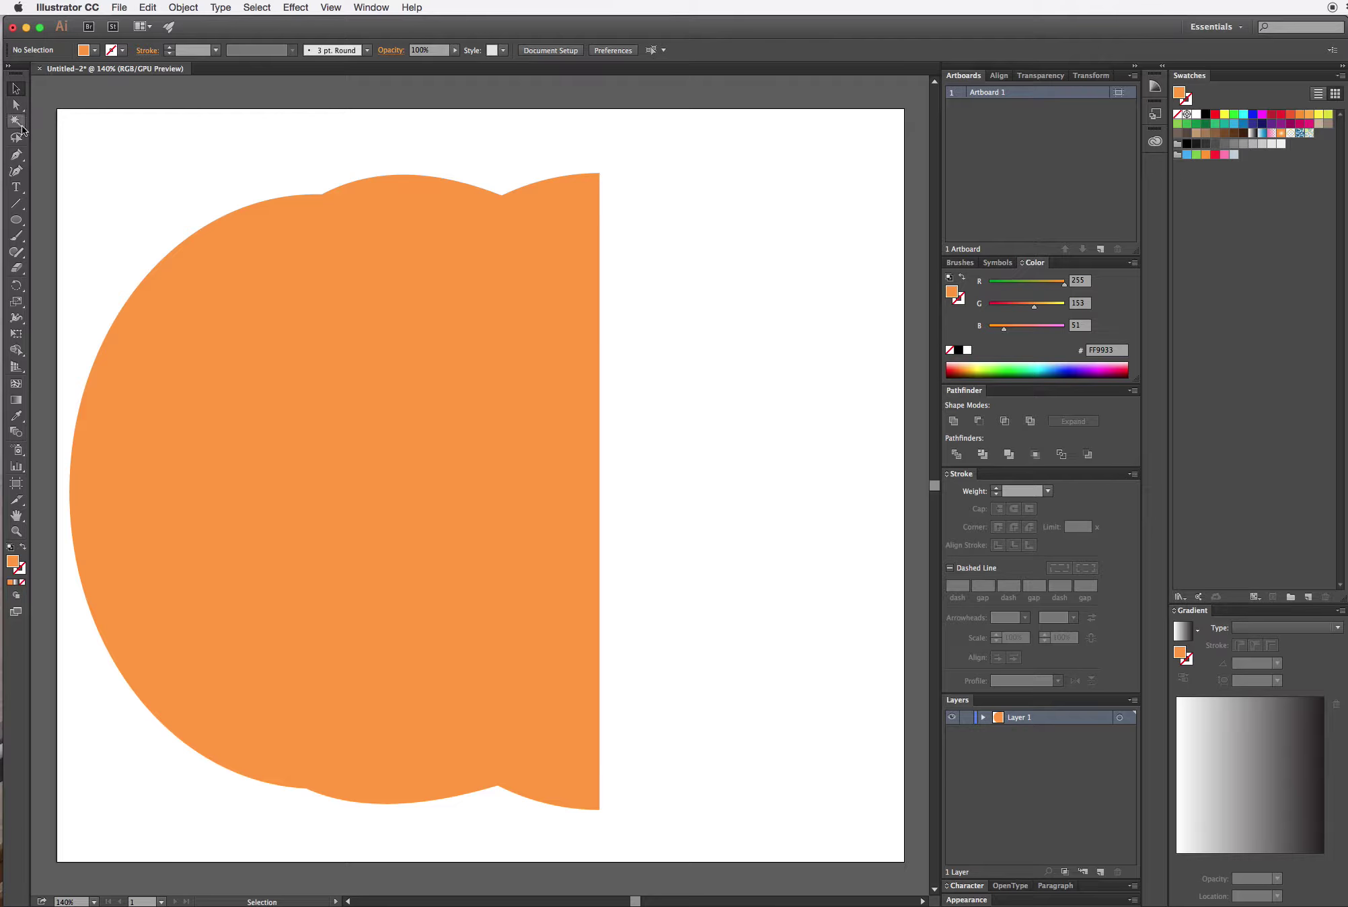
{"action": "left_click_drag", "start_coordinate": [66, 139], "coordinate": [295, 817]}
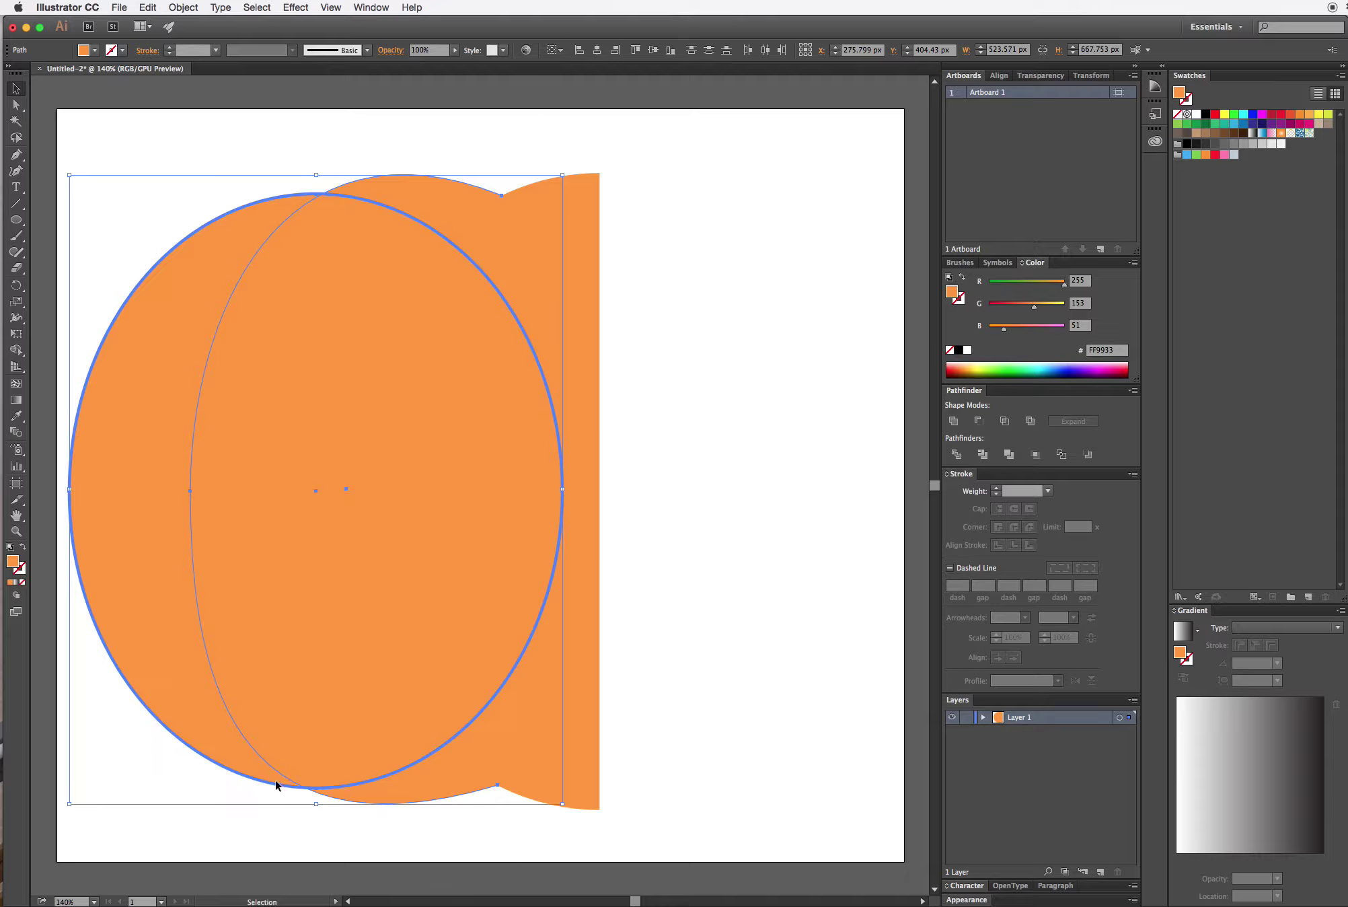
{"action": "left_click", "coordinate": [291, 817]}
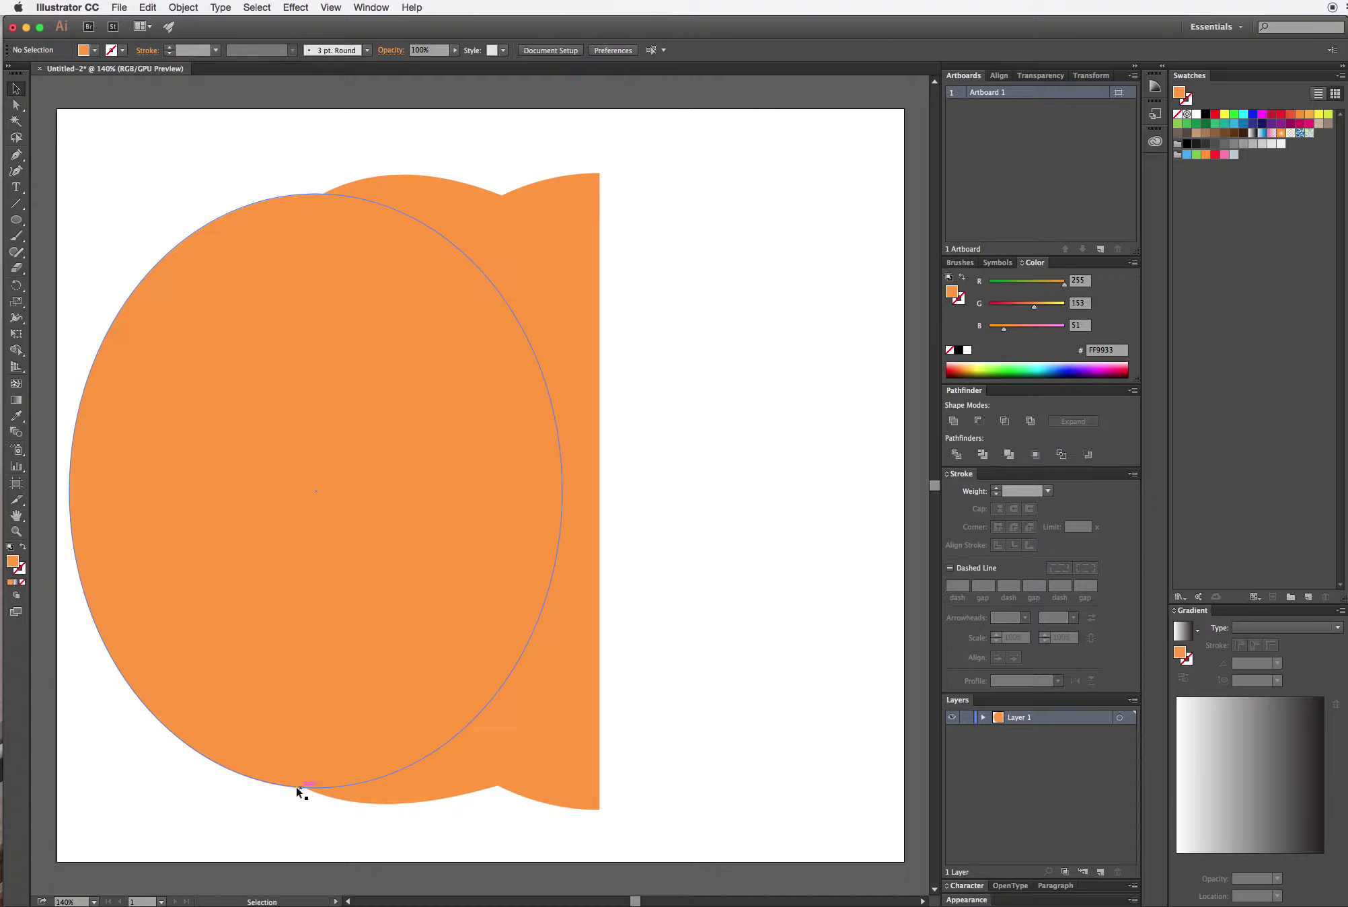
- Bulge the leftmost ellipse's lower curve by pulling its bottom anchor's left handle down and slightly outward
{"action": "left_click", "coordinate": [299, 788]}
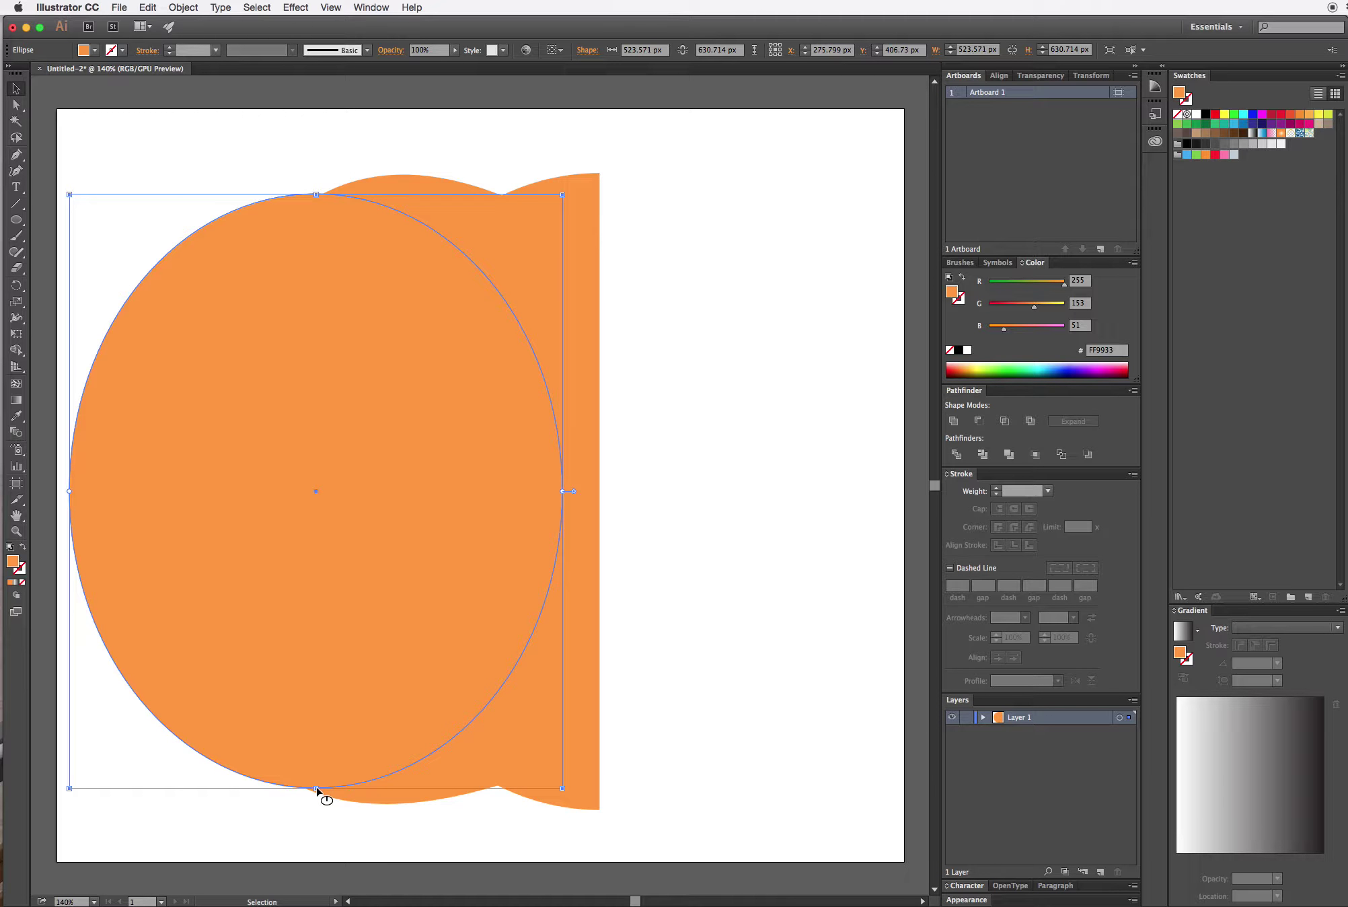
{"action": "left_click", "coordinate": [16, 105]}
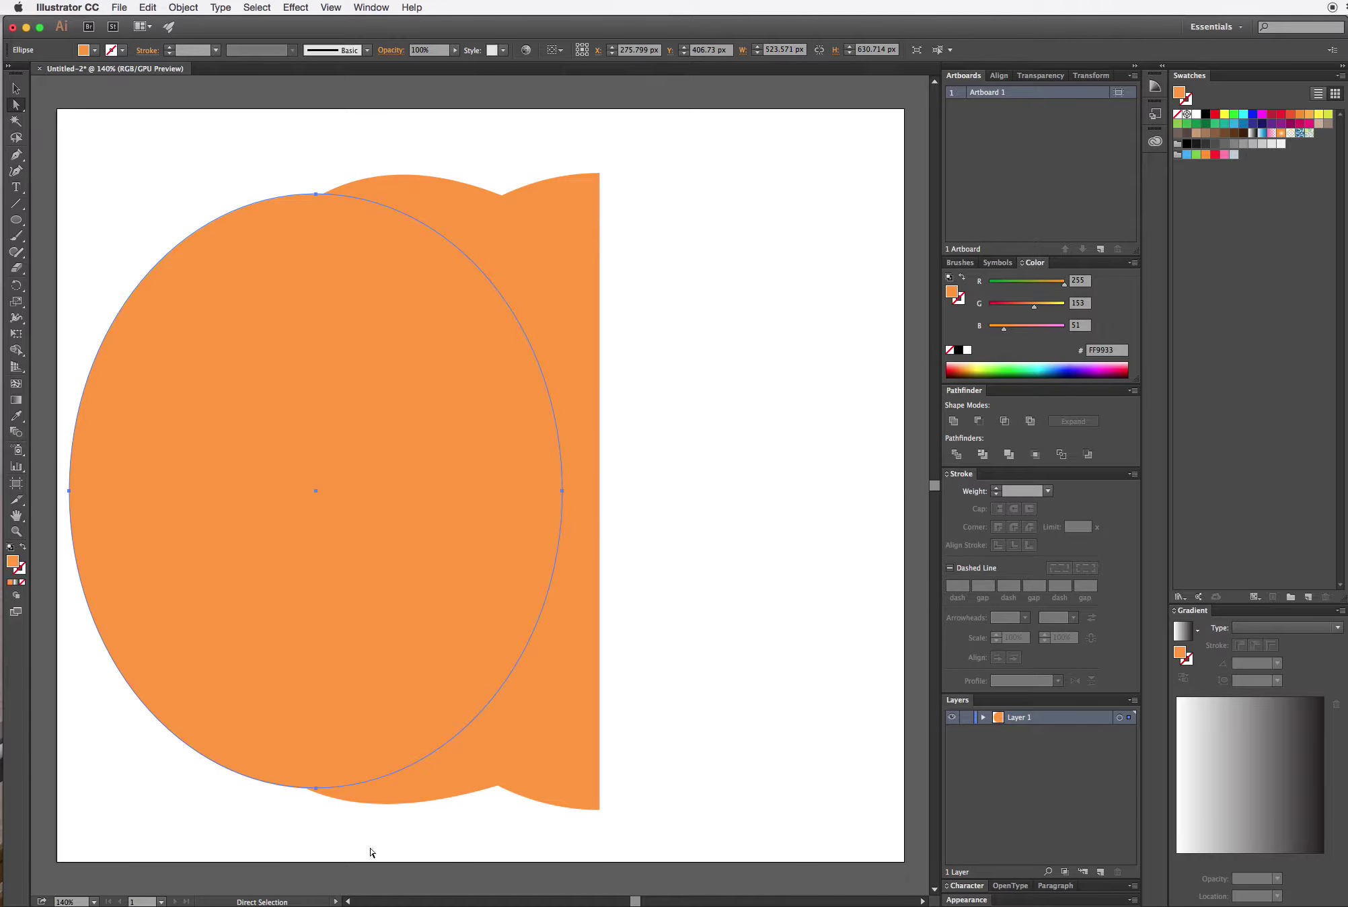
{"action": "left_click", "coordinate": [316, 789]}
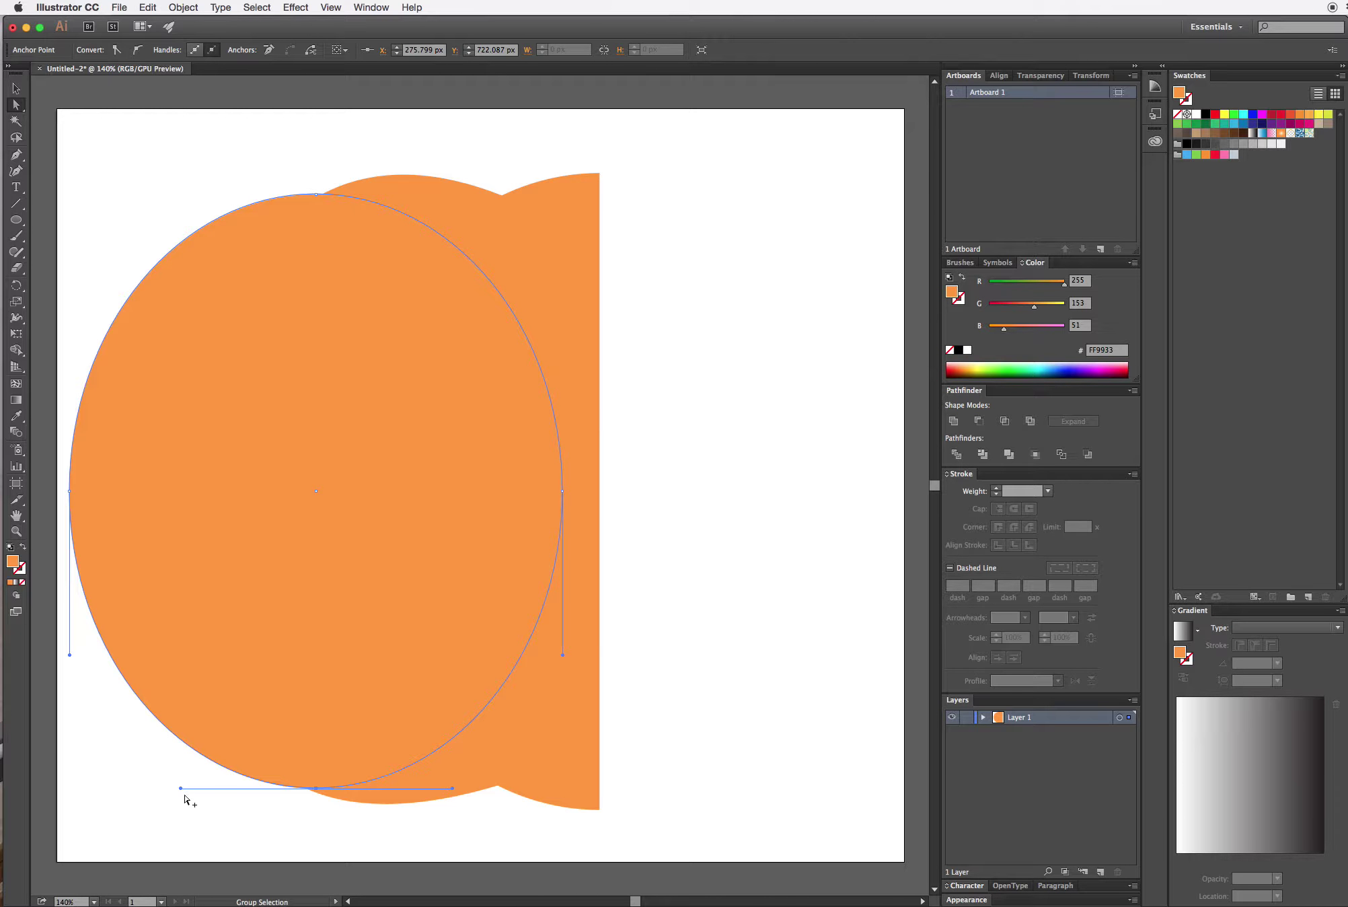
{"action": "left_click_drag", "start_coordinate": [180, 788], "coordinate": [164, 826]}
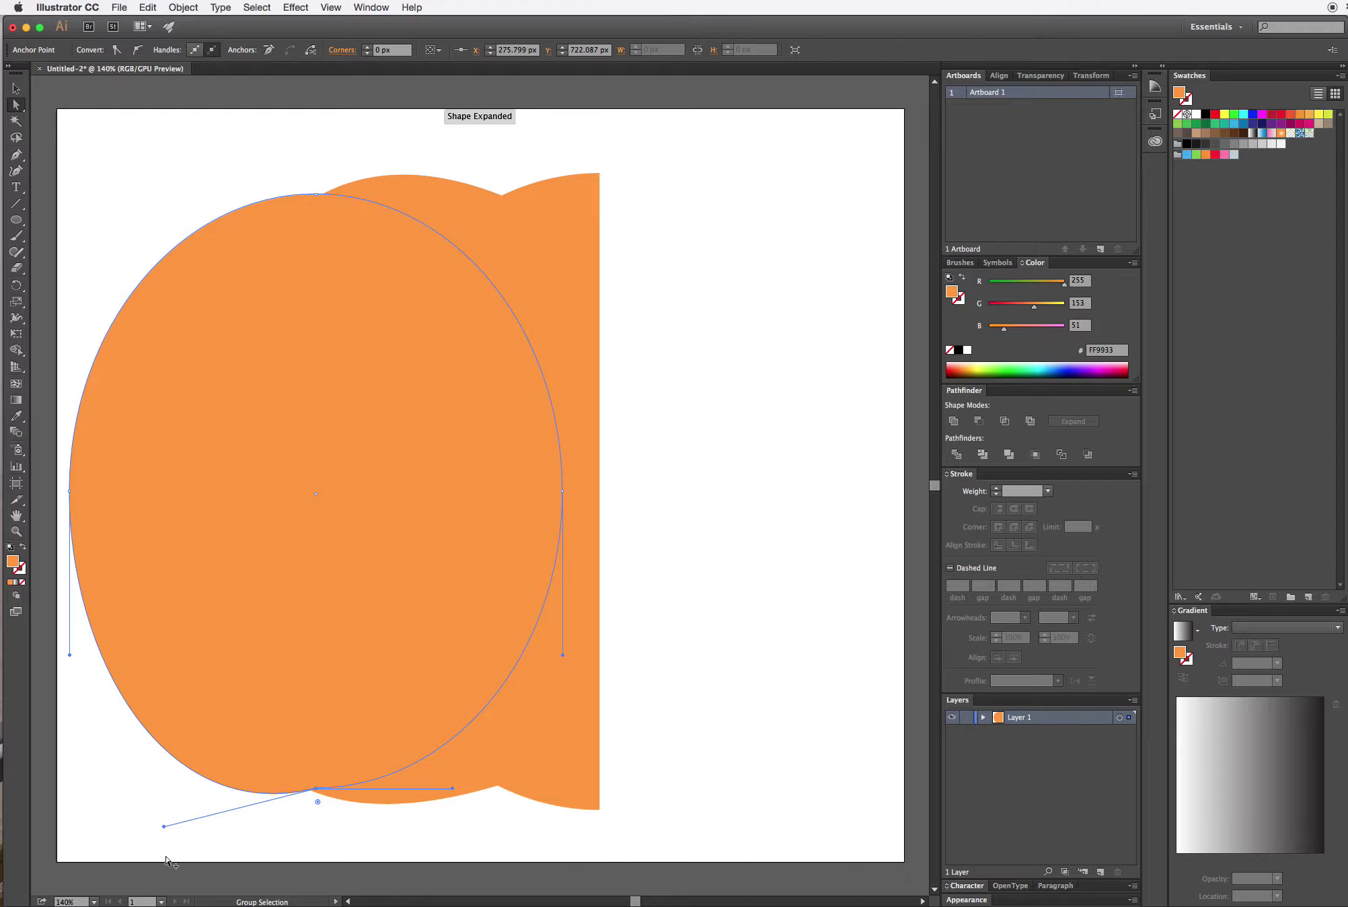
- Bulge the leftmost ellipse's upper curve by pulling its top anchor's left handle up and slightly outward
{"action": "left_click", "coordinate": [317, 195]}
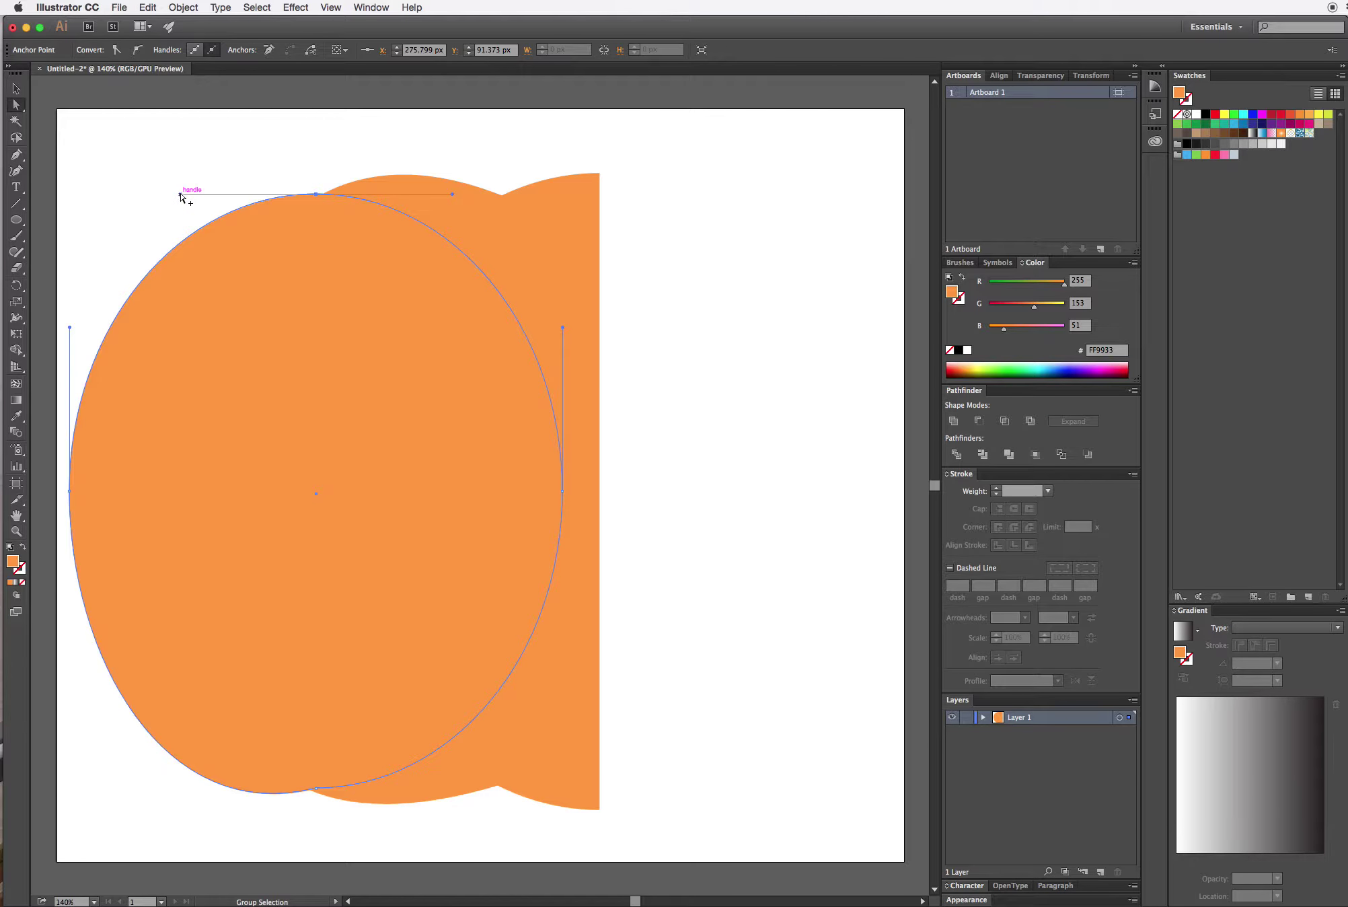
{"action": "left_click_drag", "start_coordinate": [180, 195], "coordinate": [177, 167]}
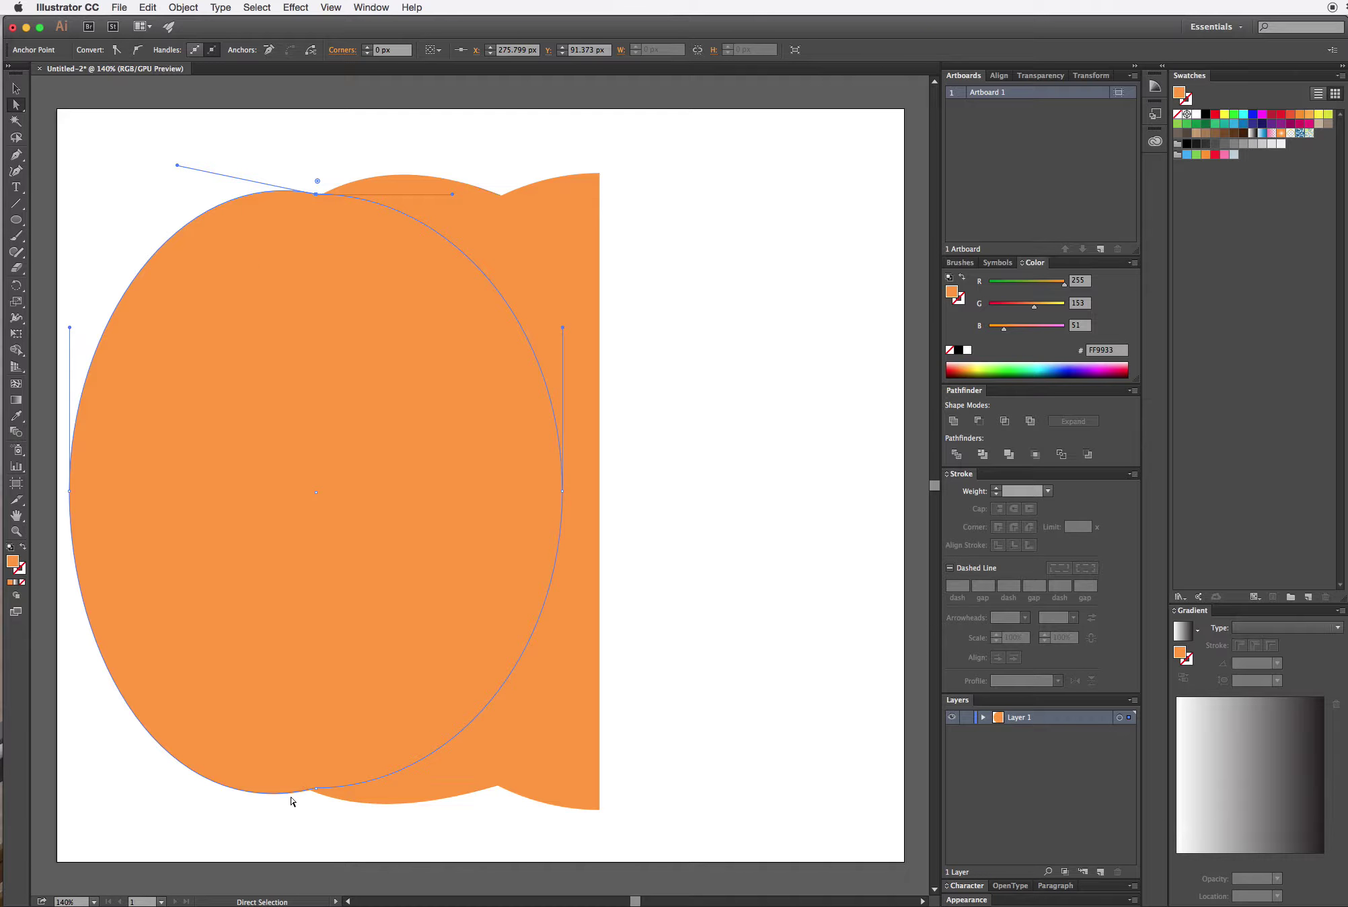
{"action": "left_click", "coordinate": [16, 88]}
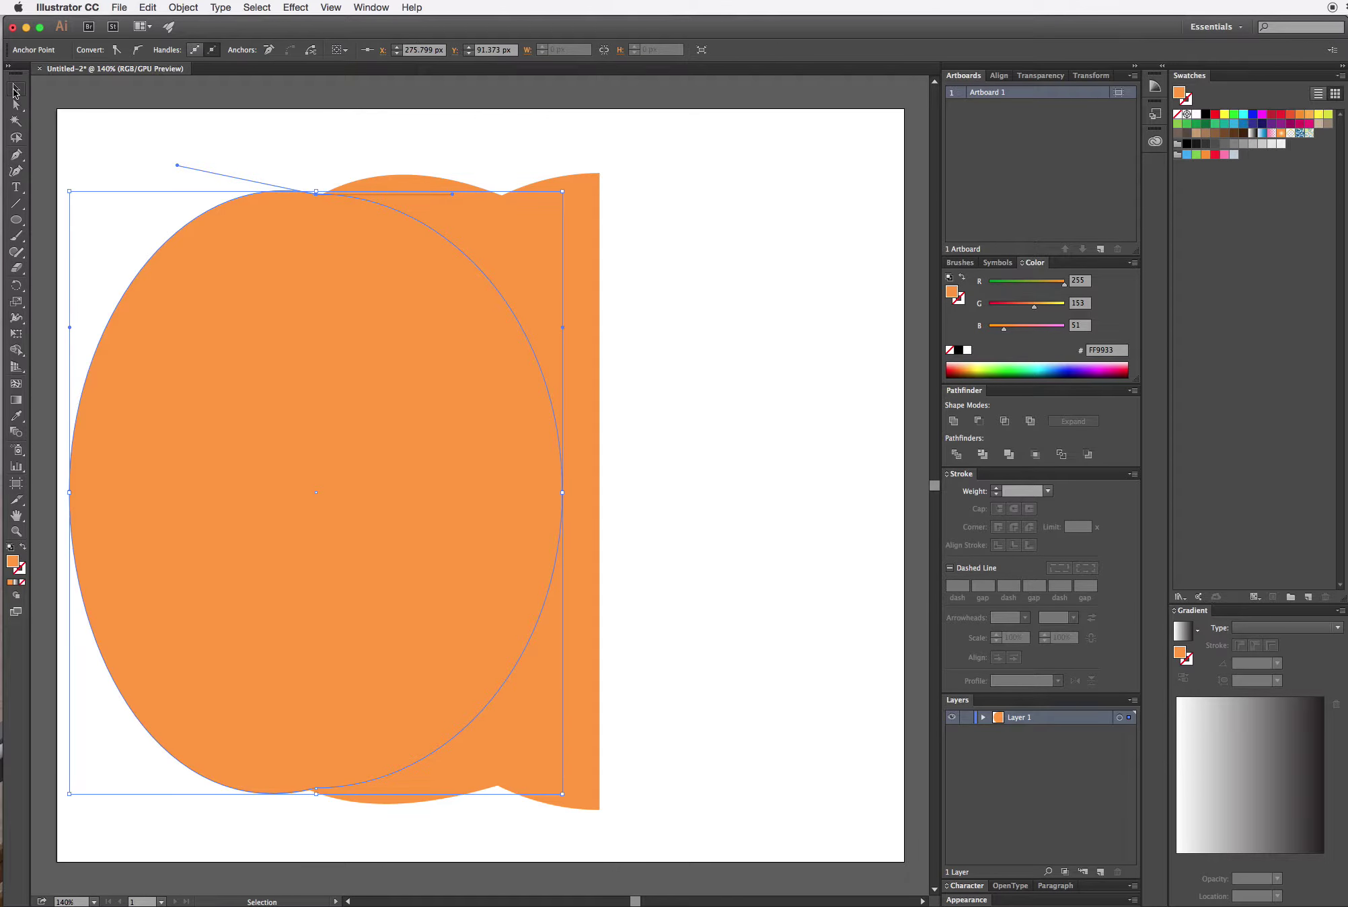
{"action": "left_click", "coordinate": [81, 145]}
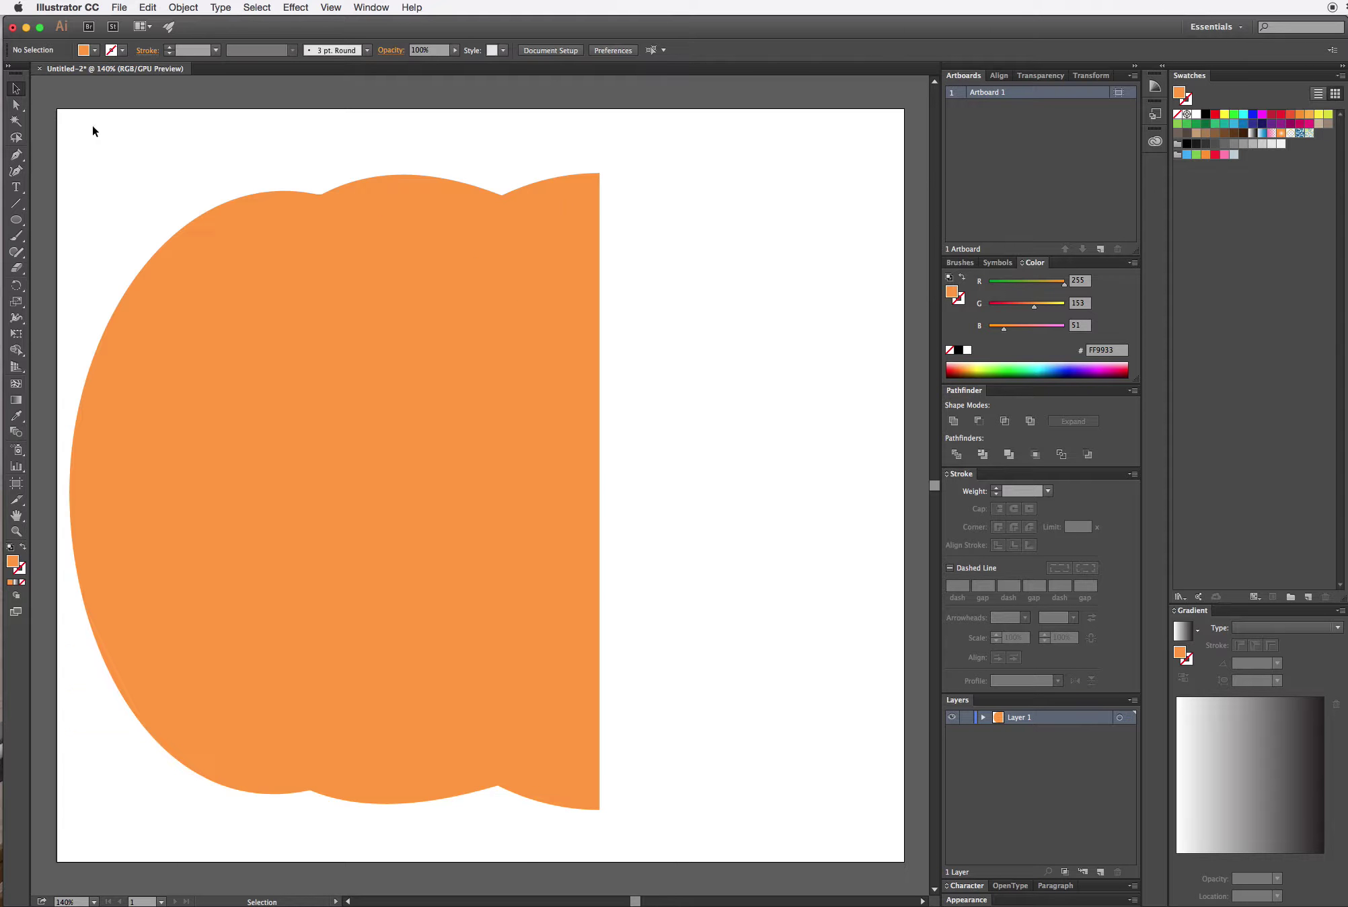
- Scale all three overlapping shapes down together to about 444 by 533 px and group them
{"action": "left_click_drag", "start_coordinate": [88, 125], "coordinate": [576, 792]}
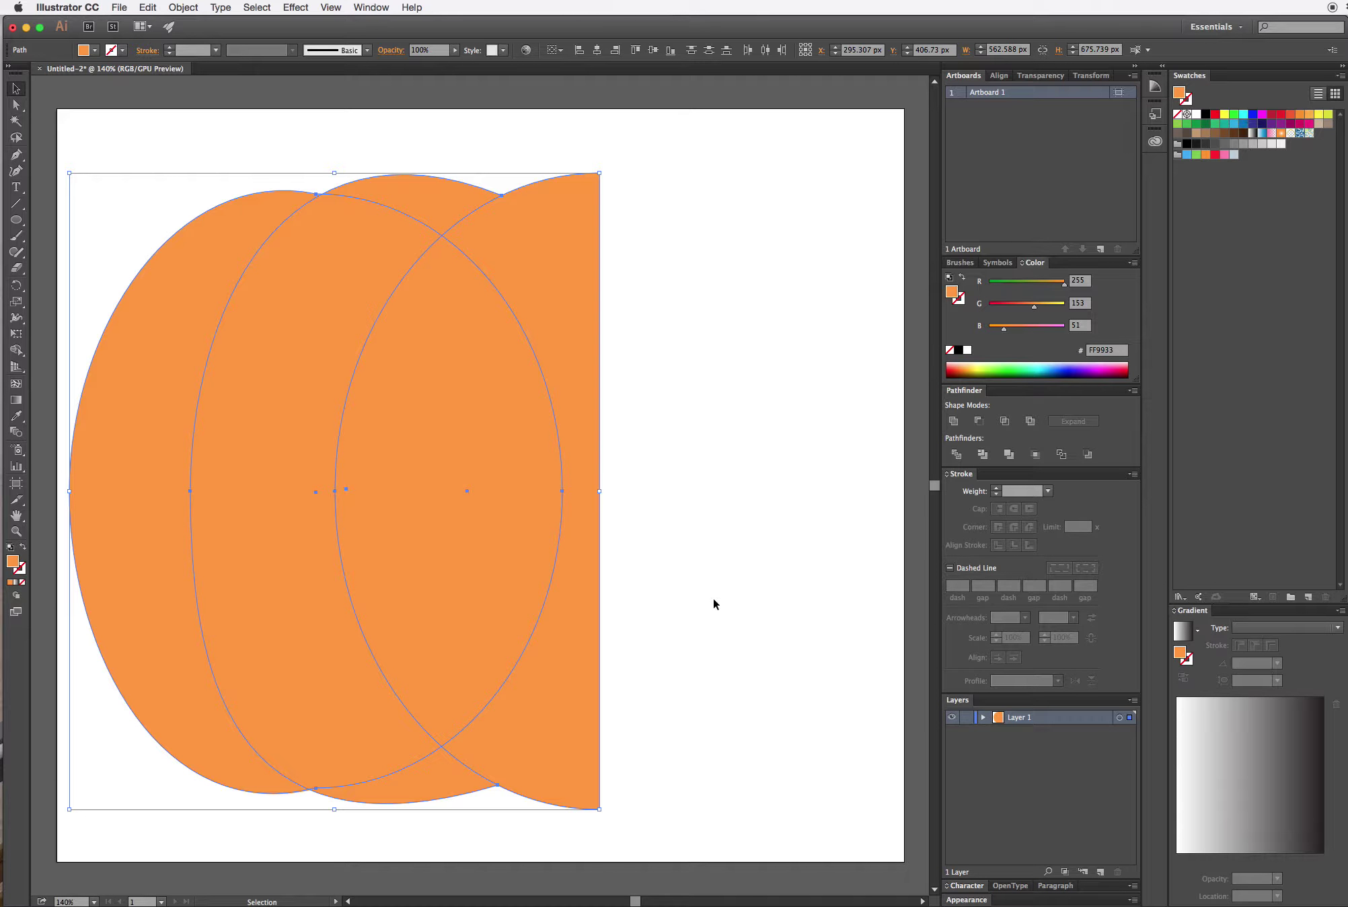
{"action": "left_click_drag", "start_coordinate": [599, 173], "coordinate": [486, 288]}
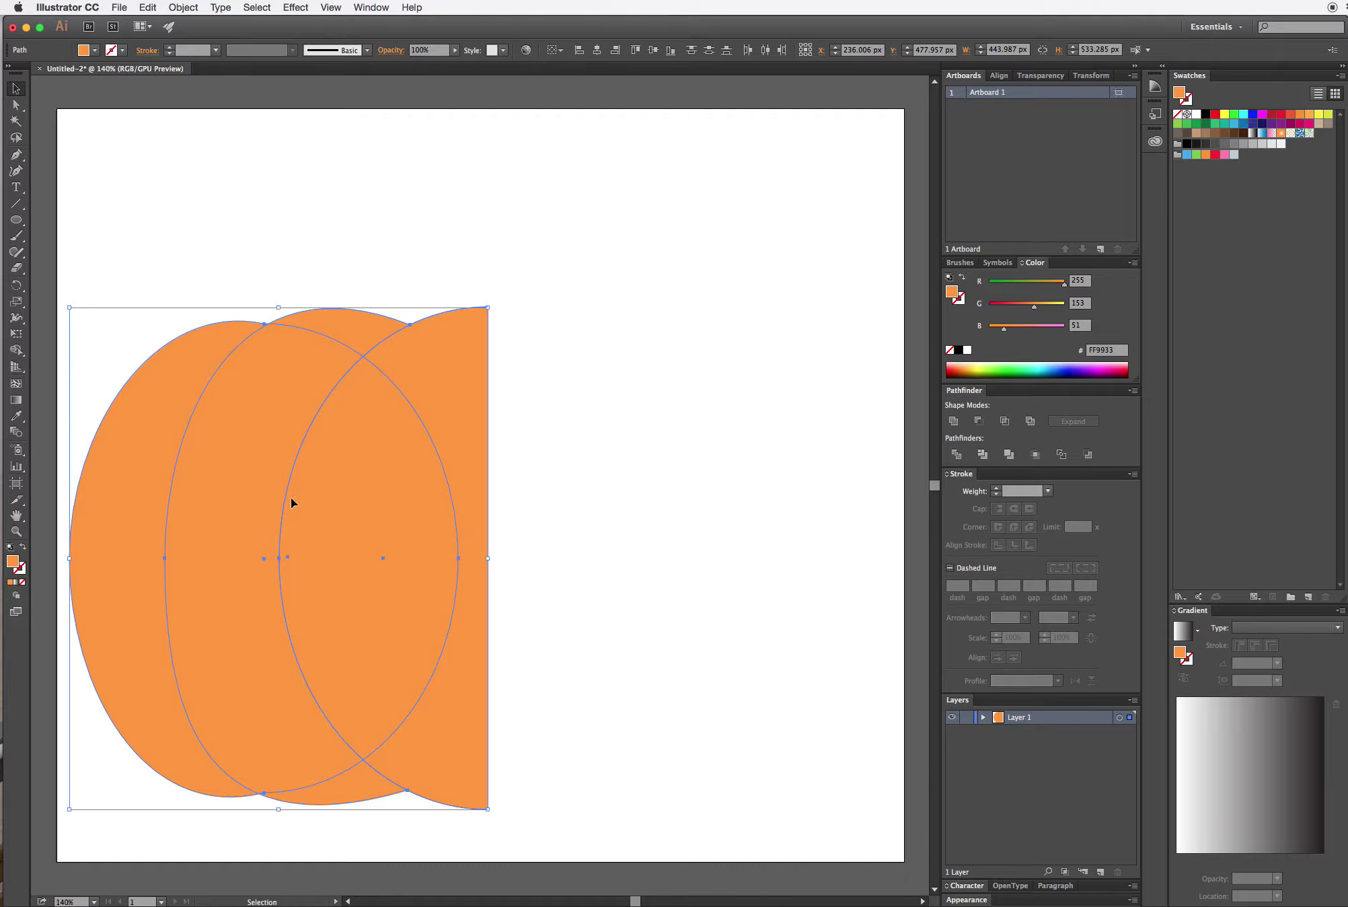
{"action": "left_click", "coordinate": [186, 6]}
{"action": "left_click", "coordinate": [205, 59]}
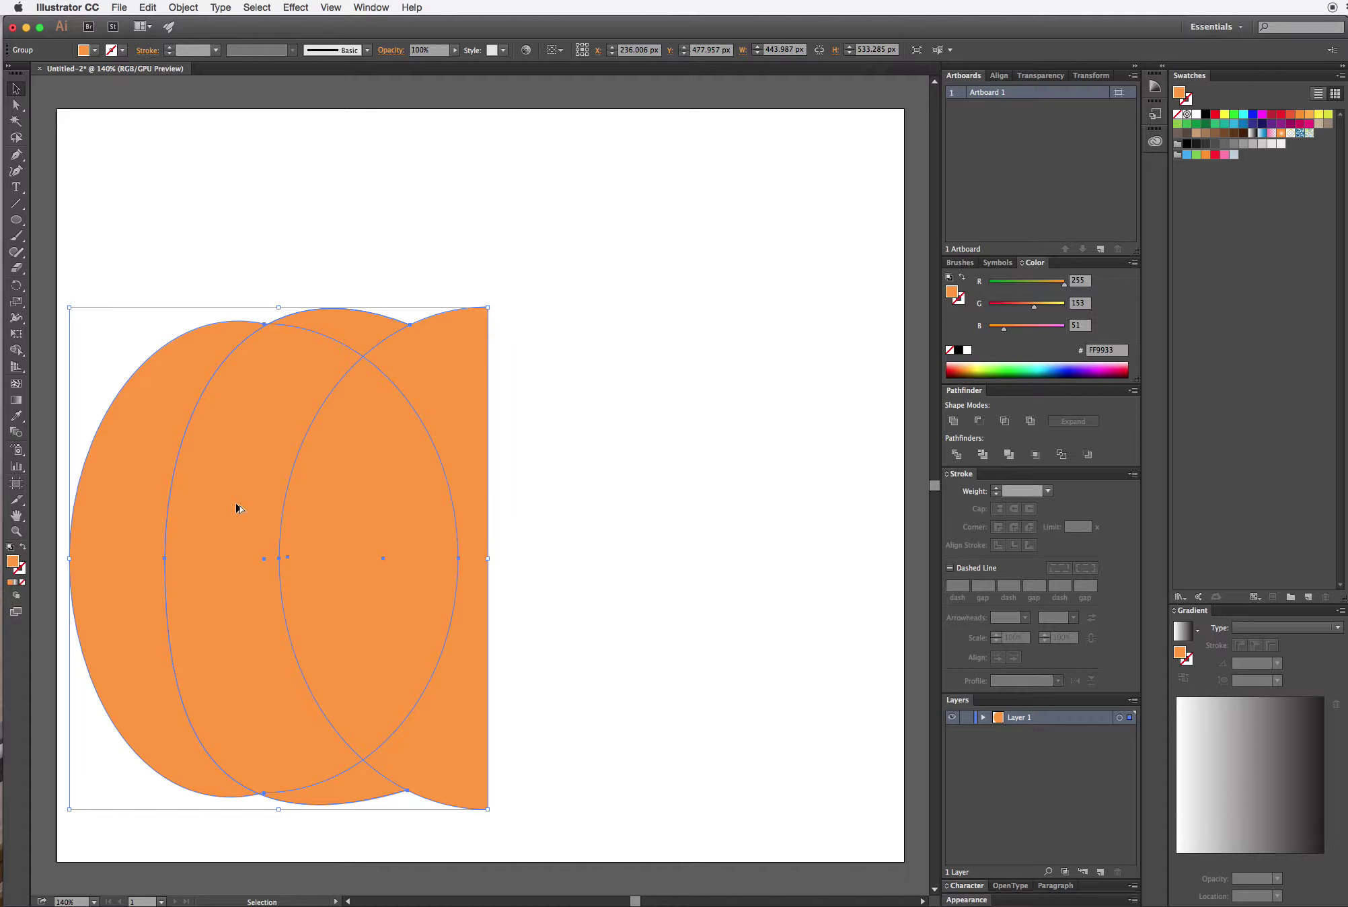
- Place a copy of the half-pumpkin group about 319 px to its right and reflect the copy across the vertical axis
{"action": "left_click_drag", "start_coordinate": [234, 515], "coordinate": [525, 516]}
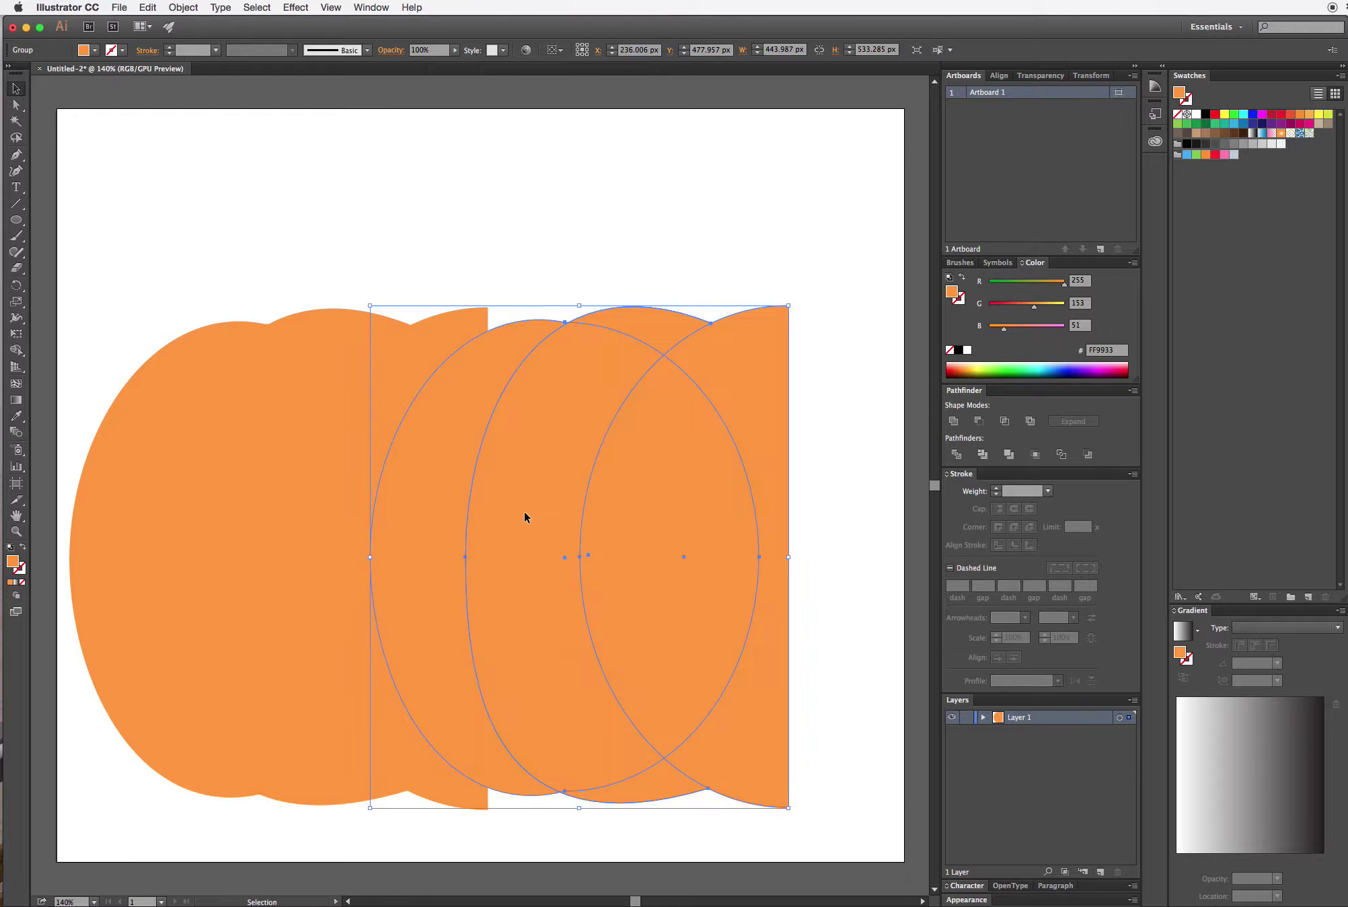
{"action": "right_click", "coordinate": [526, 516]}
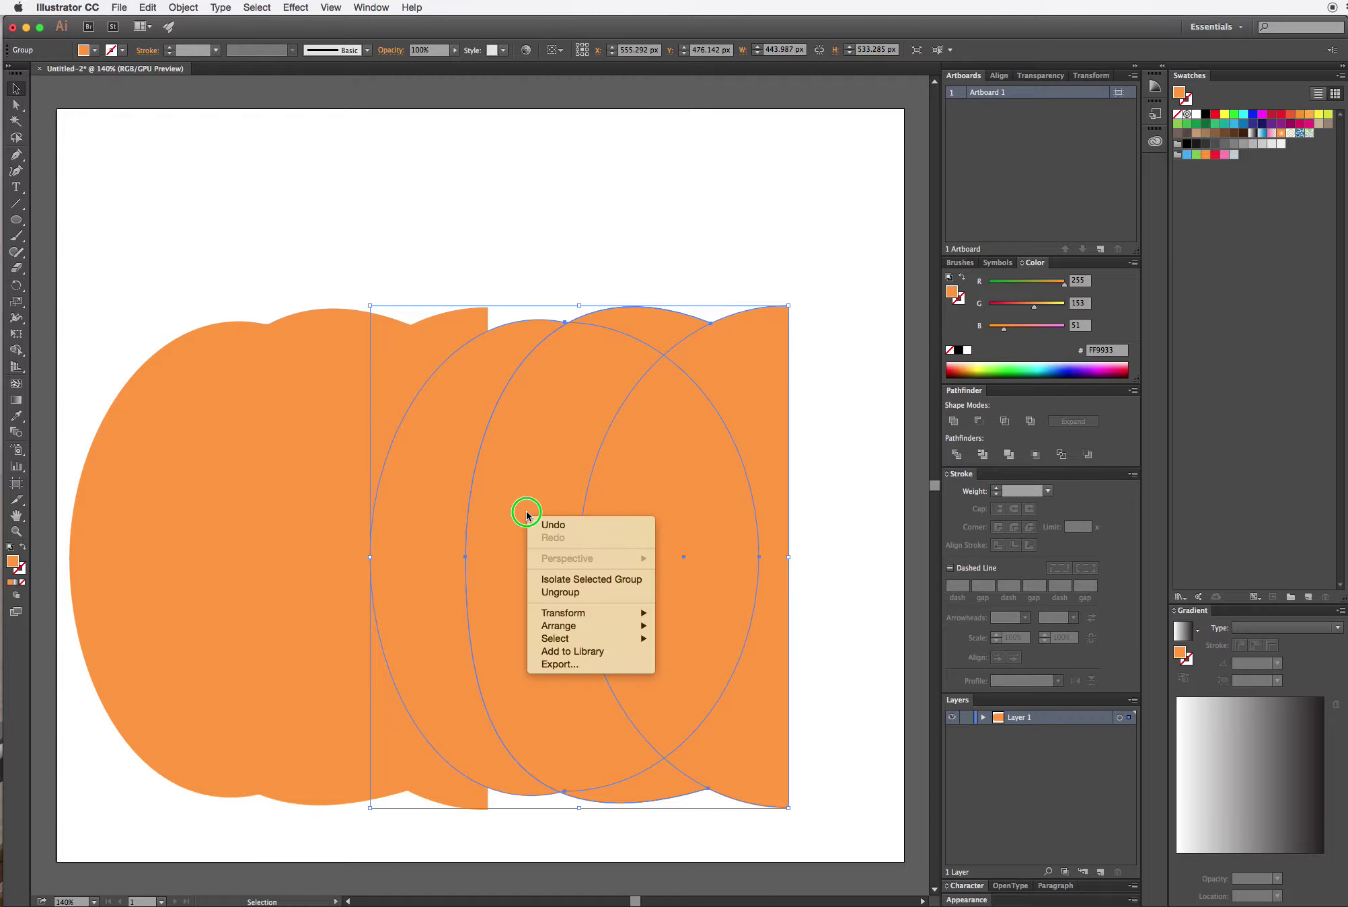
{"action": "left_click", "coordinate": [582, 626]}
{"action": "mouse_move", "coordinate": [570, 613]}
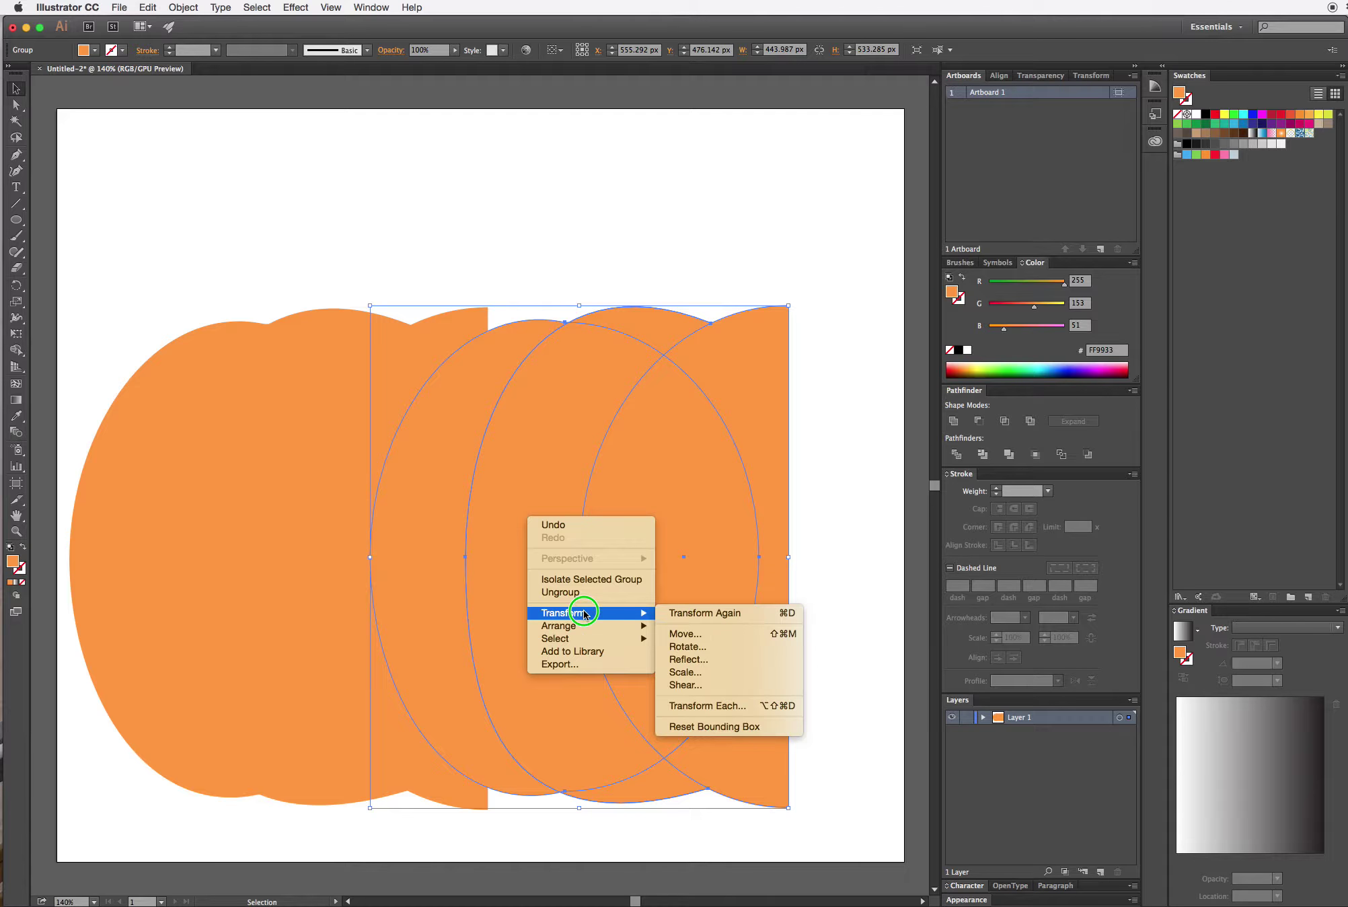
{"action": "left_click", "coordinate": [688, 659]}
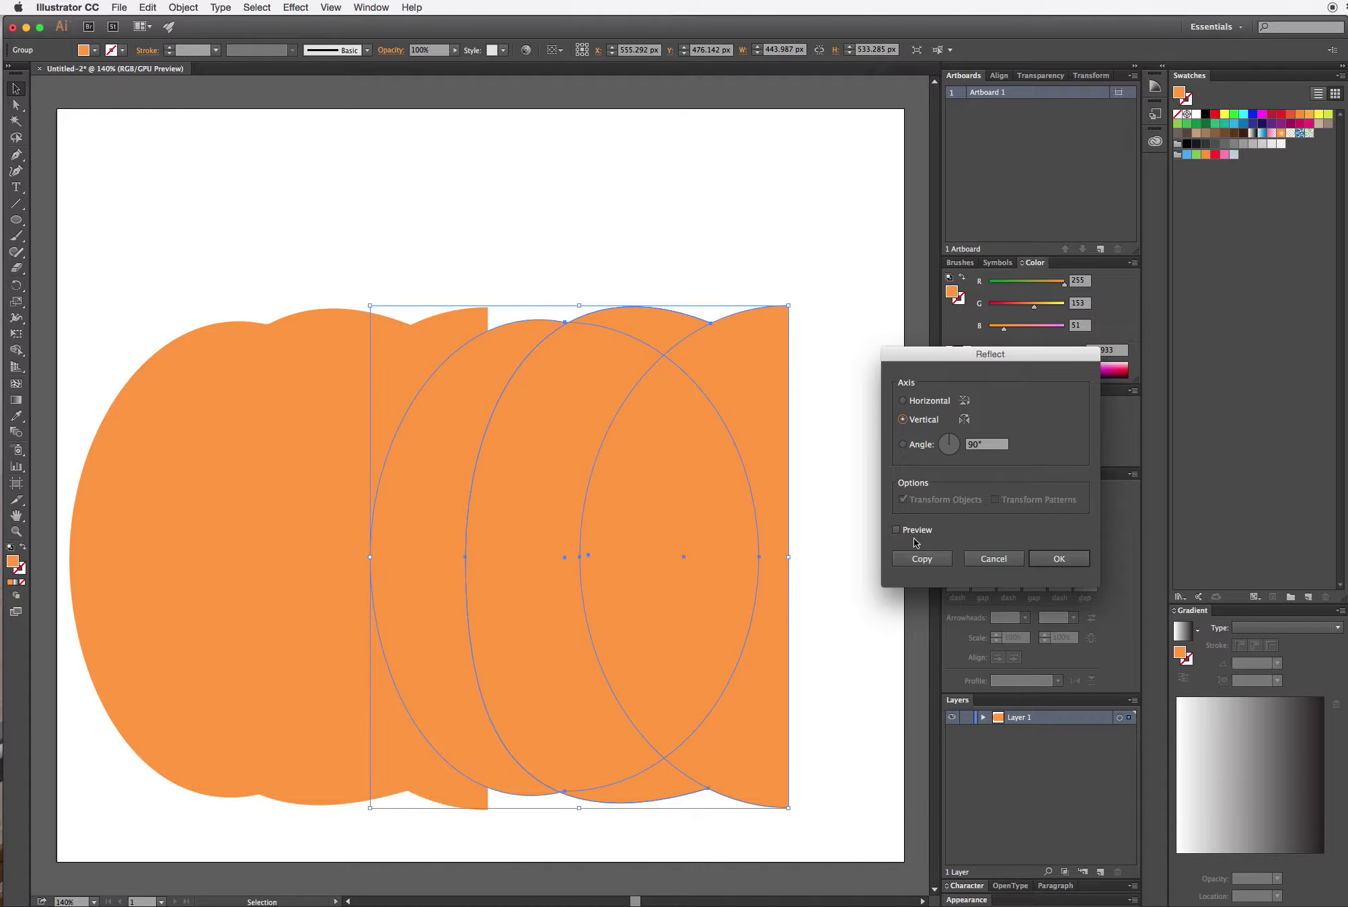
{"action": "left_click", "coordinate": [896, 530]}
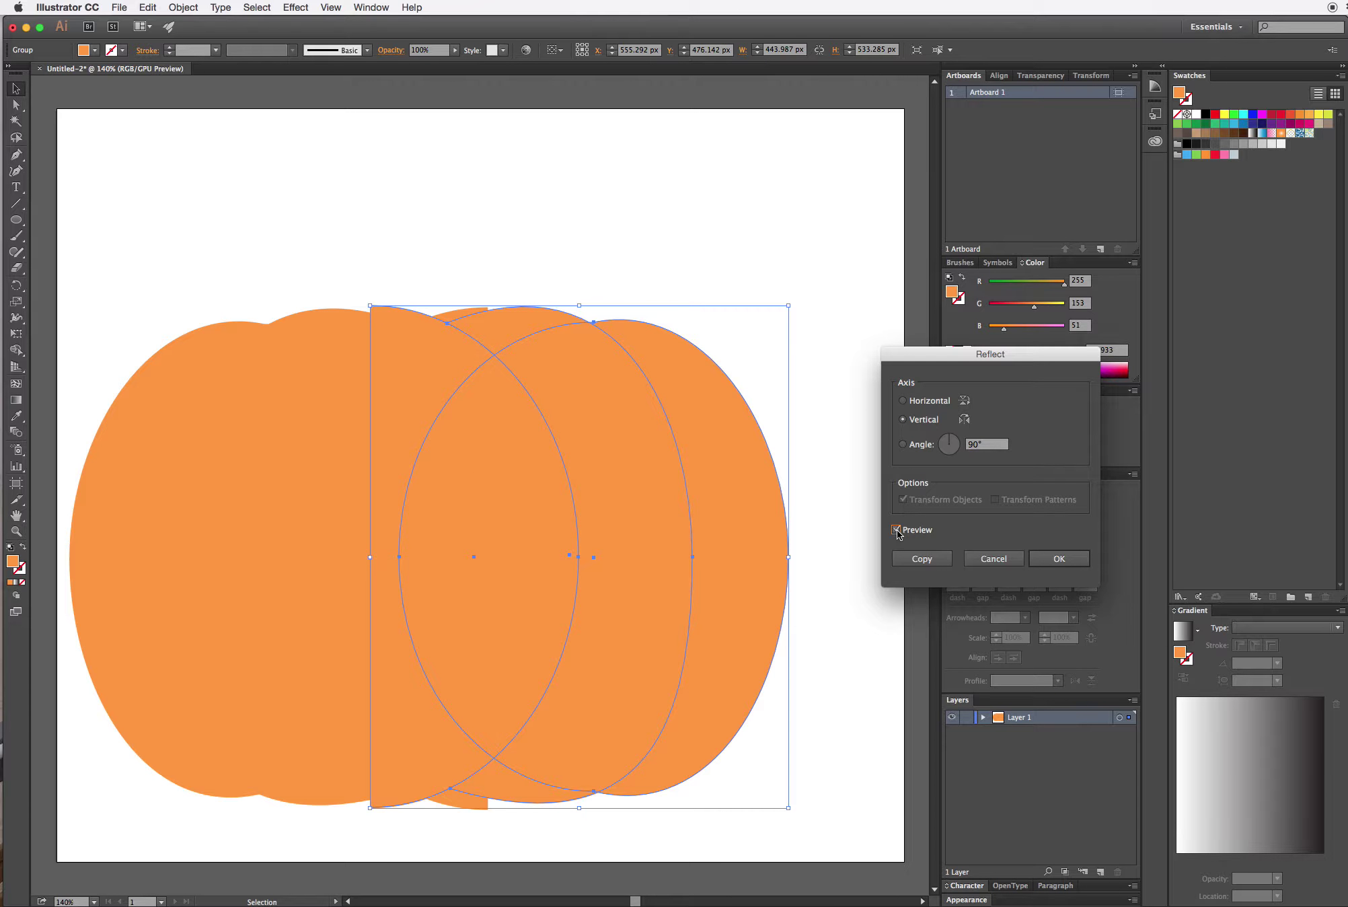
{"action": "left_click", "coordinate": [1066, 561]}
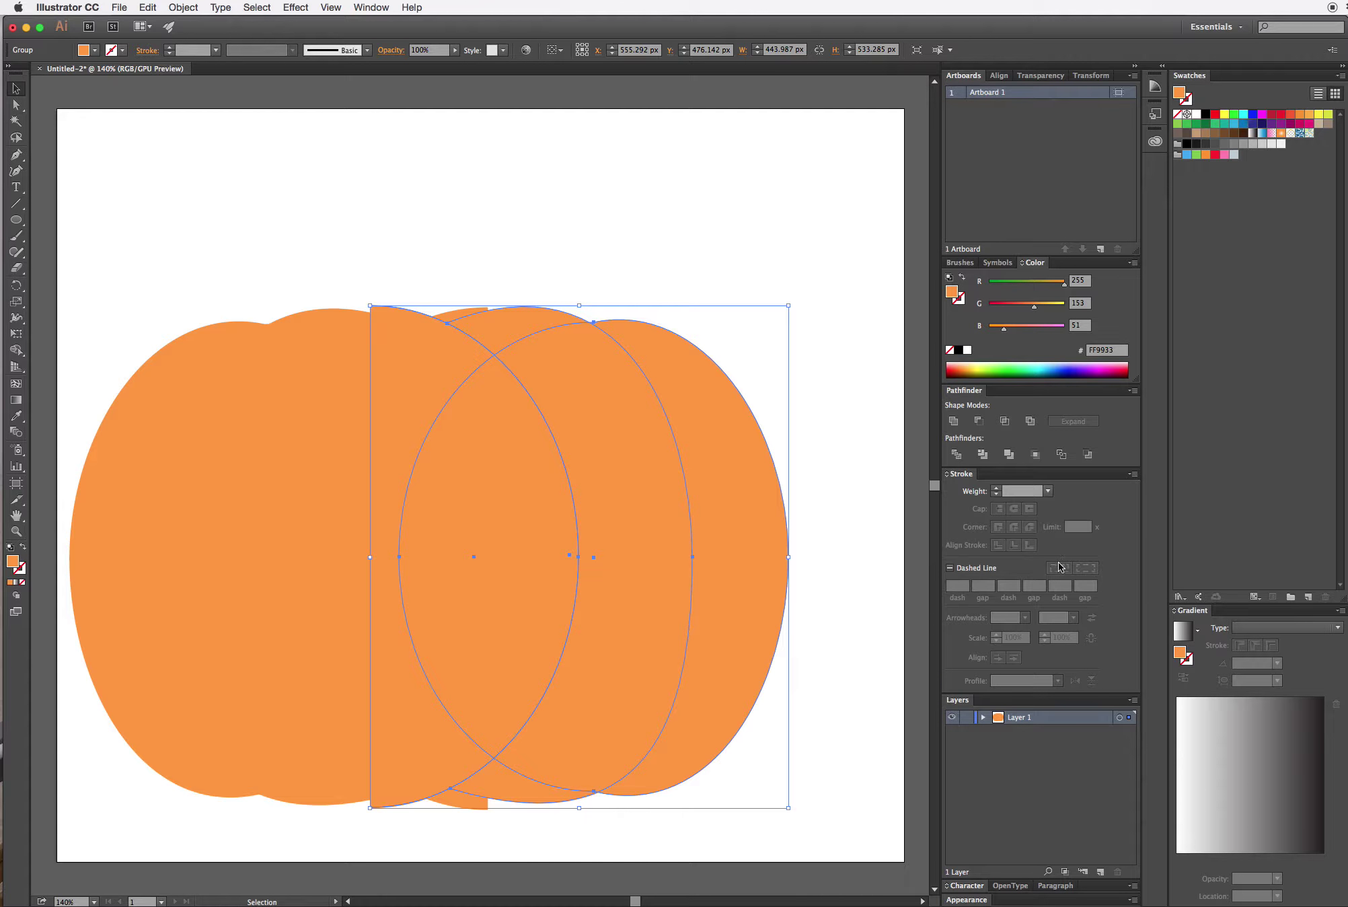
- Move the mirrored half to about X 666 px so it slightly overlaps the original half, and align both groups' bottom edges
{"action": "left_click_drag", "start_coordinate": [455, 613], "coordinate": [562, 616]}
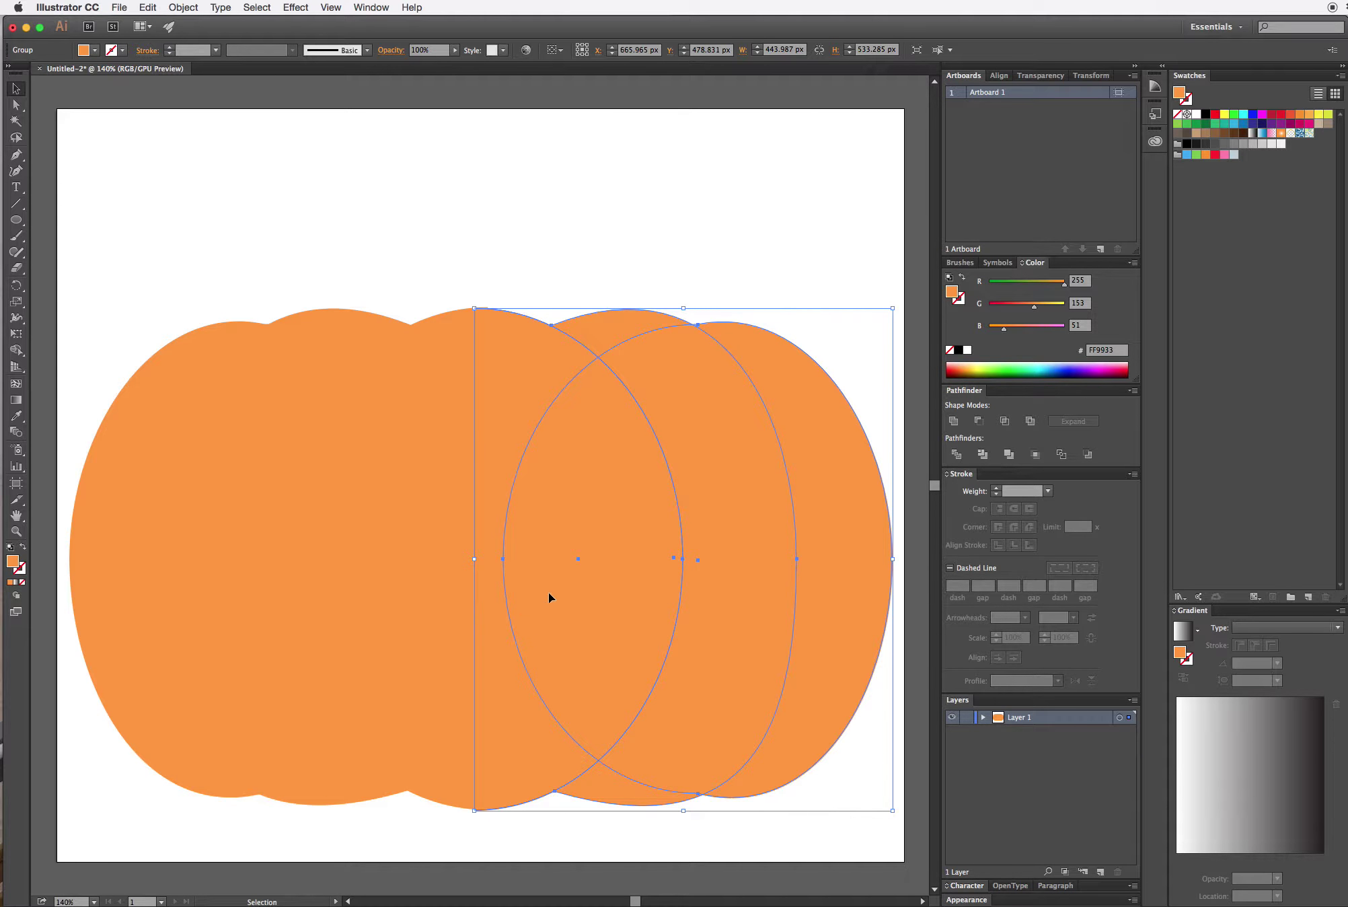
{"action": "left_click", "coordinate": [457, 830]}
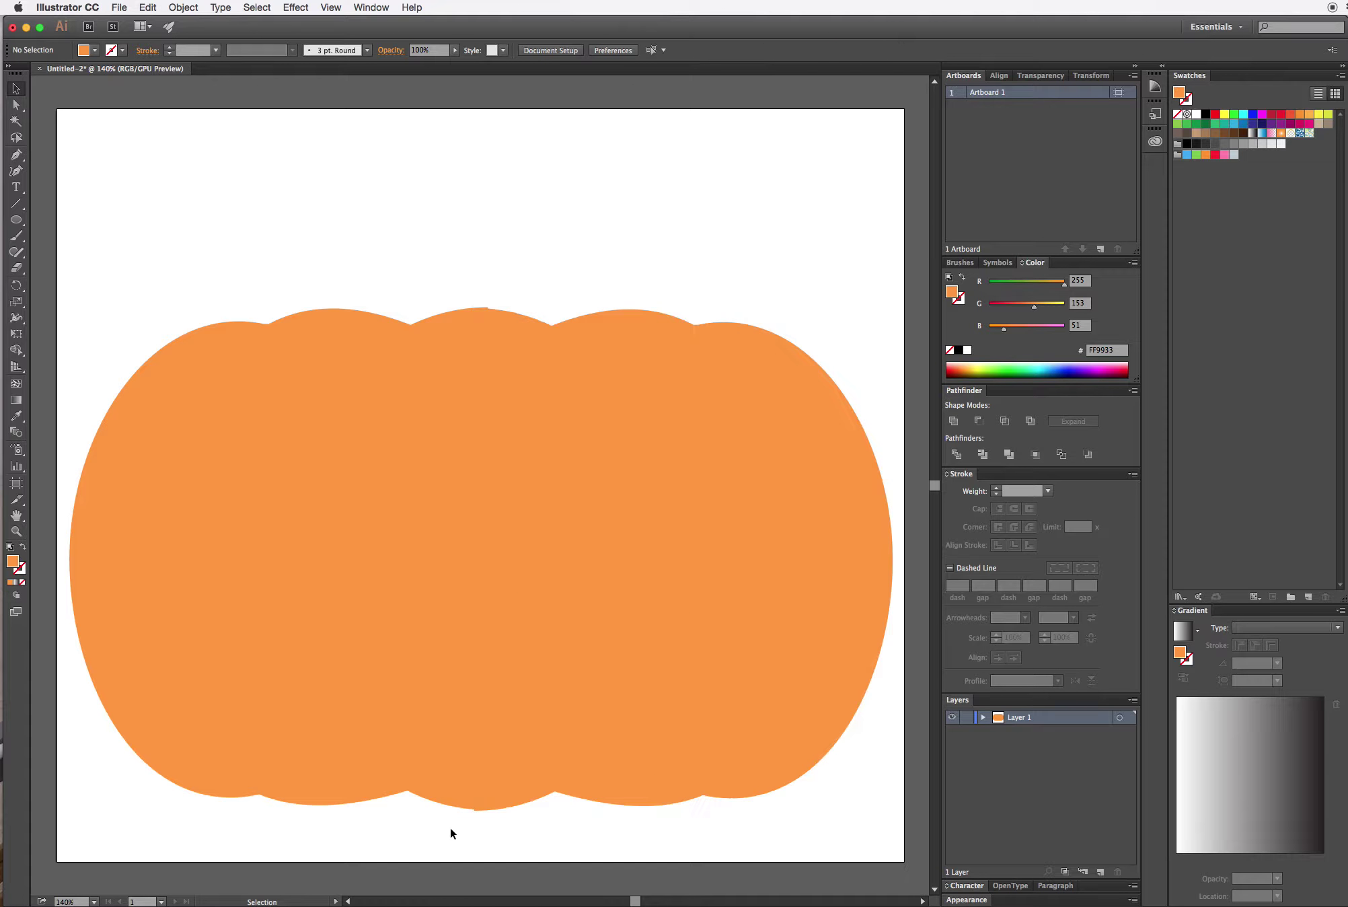
{"action": "left_click", "coordinate": [713, 715]}
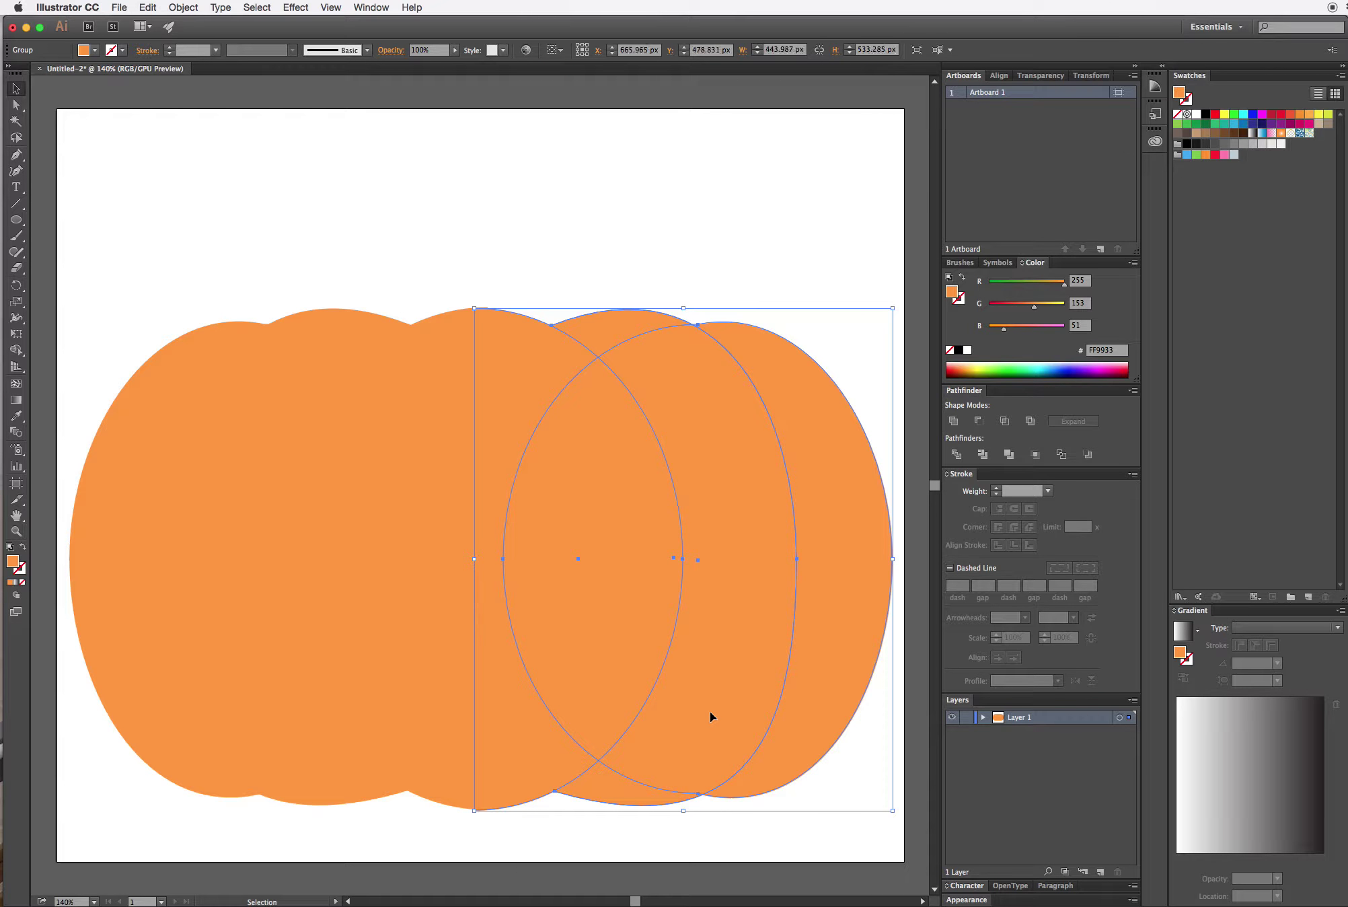
{"action": "left_click", "coordinate": [304, 700], "text": "shift"}
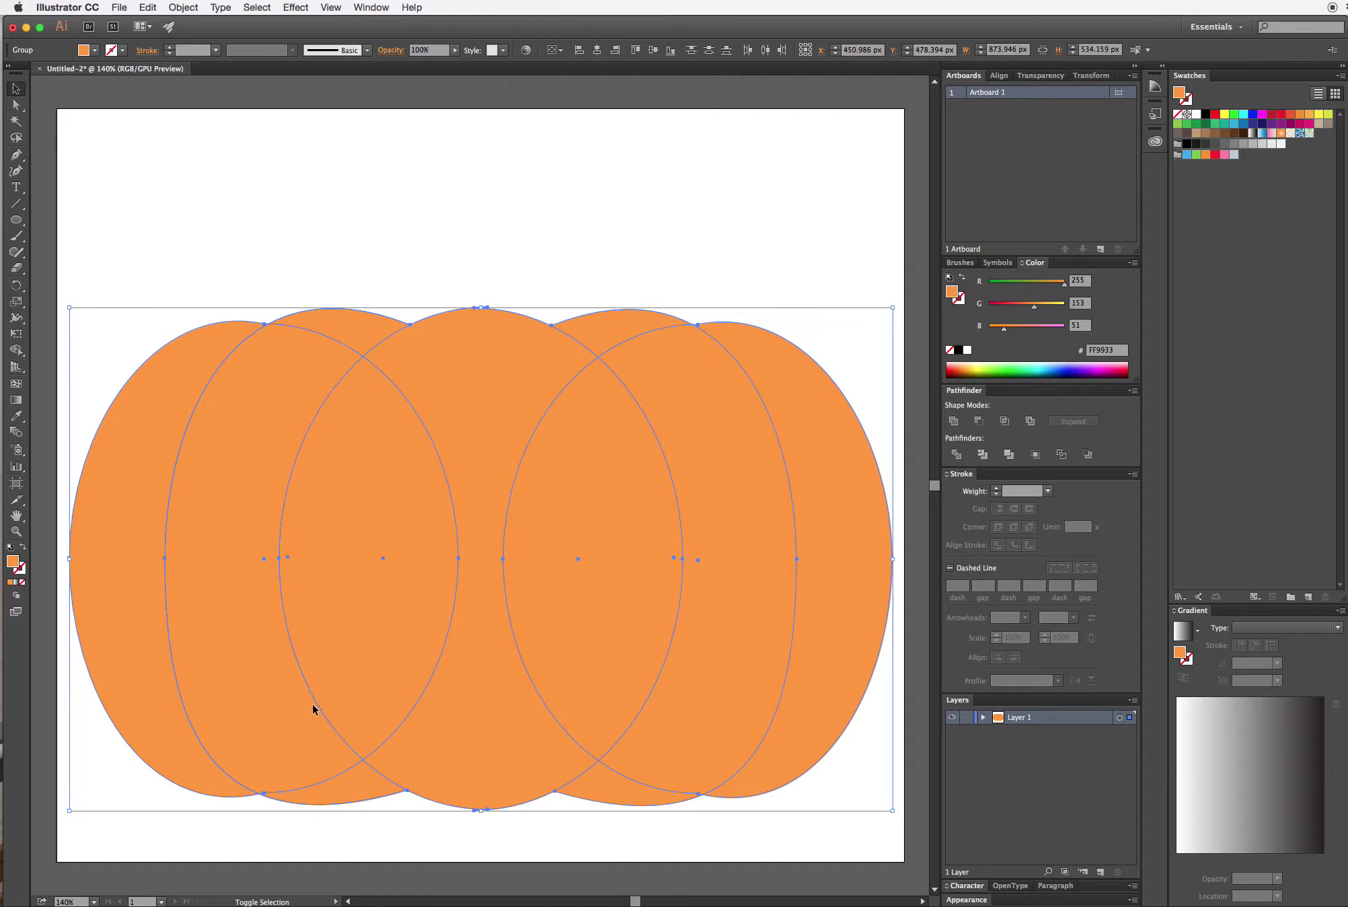
{"action": "left_click", "coordinate": [671, 51]}
{"action": "left_click", "coordinate": [483, 253]}
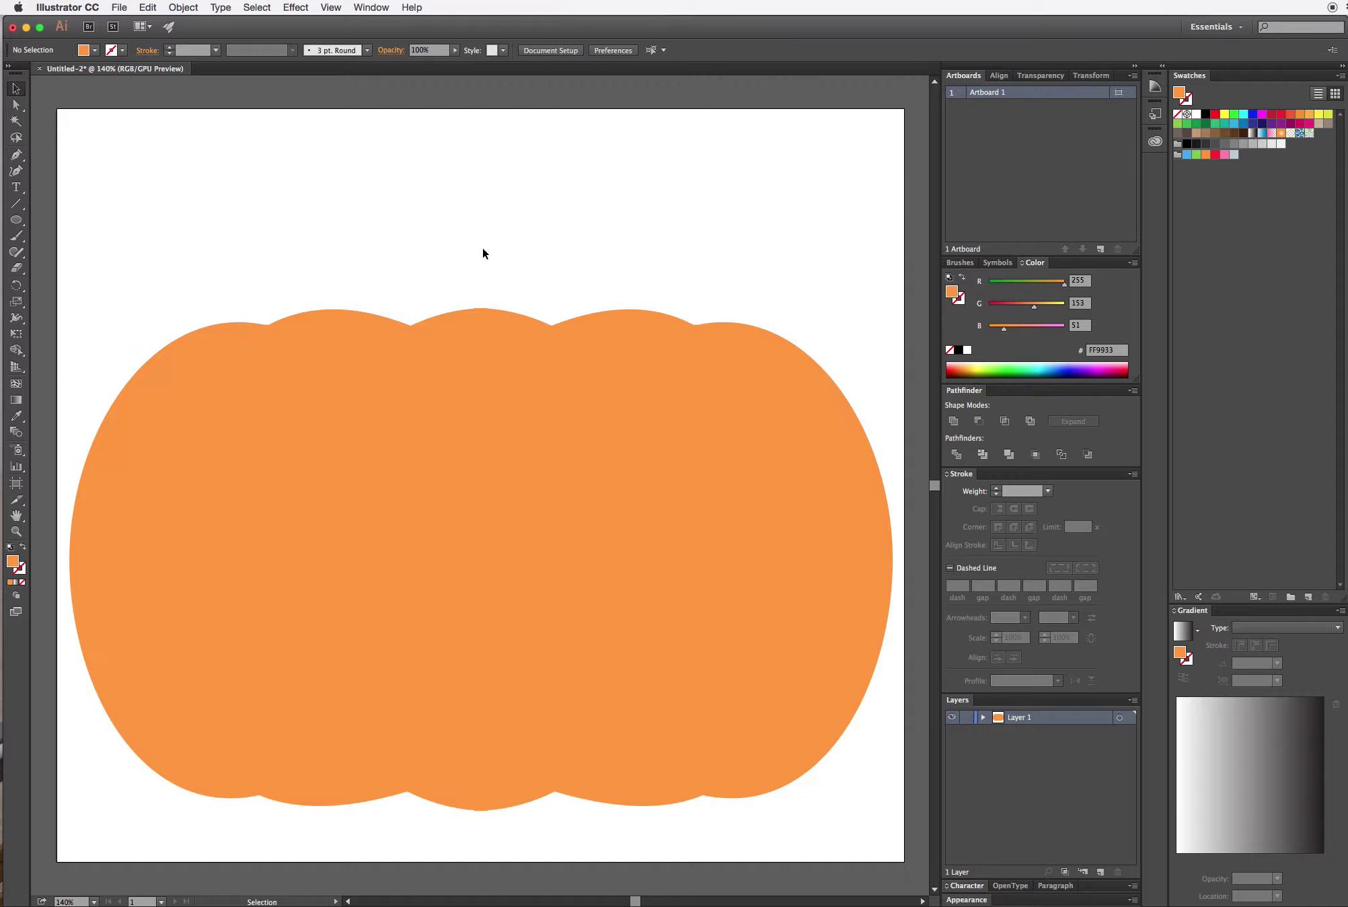
- Stretch both pumpkin halves together vertically to a height of about 659 px
{"action": "left_click_drag", "start_coordinate": [127, 235], "coordinate": [828, 805]}
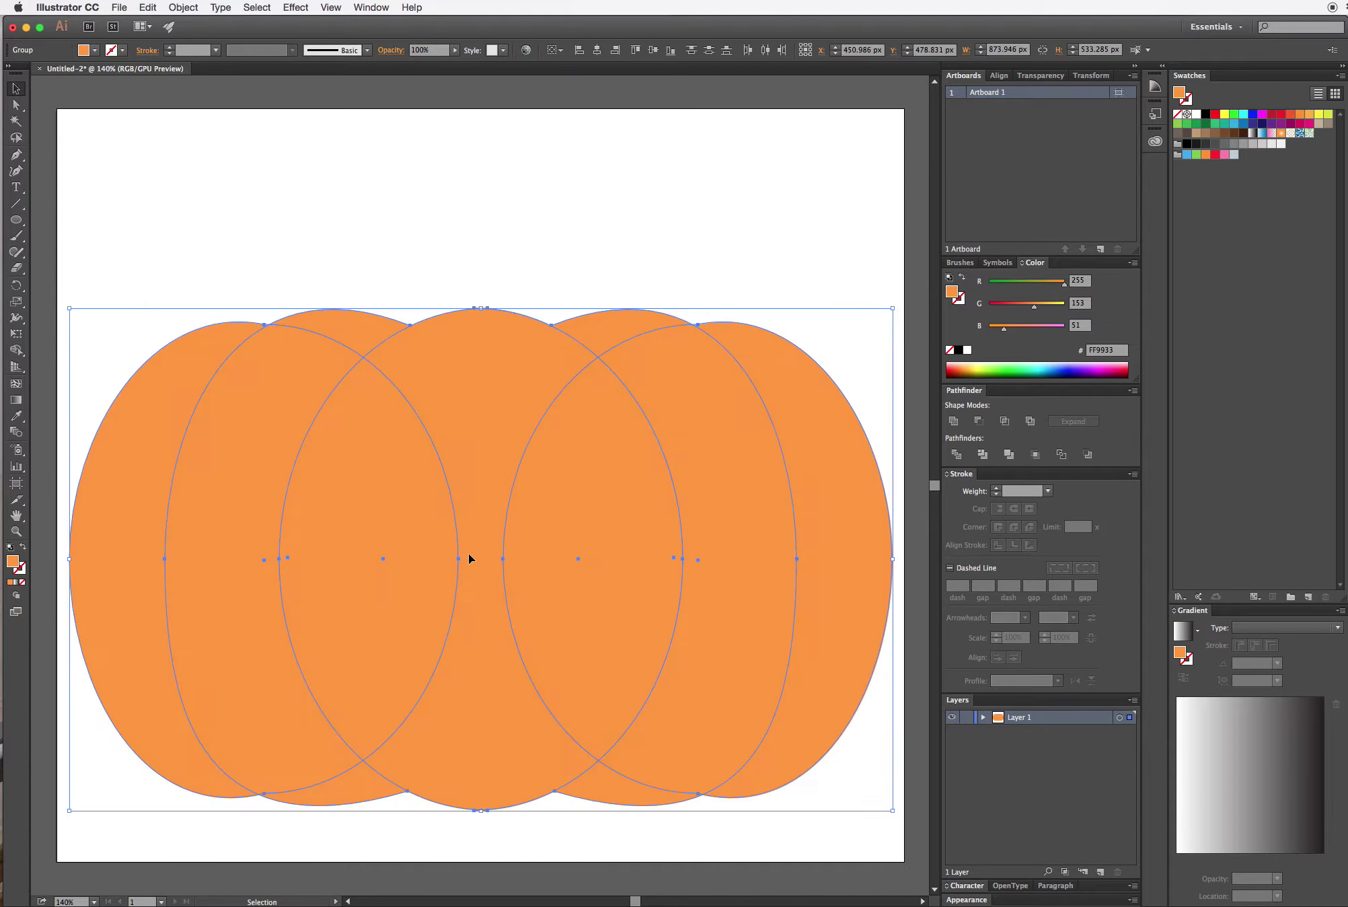
{"action": "left_click_drag", "start_coordinate": [480, 308], "coordinate": [487, 242]}
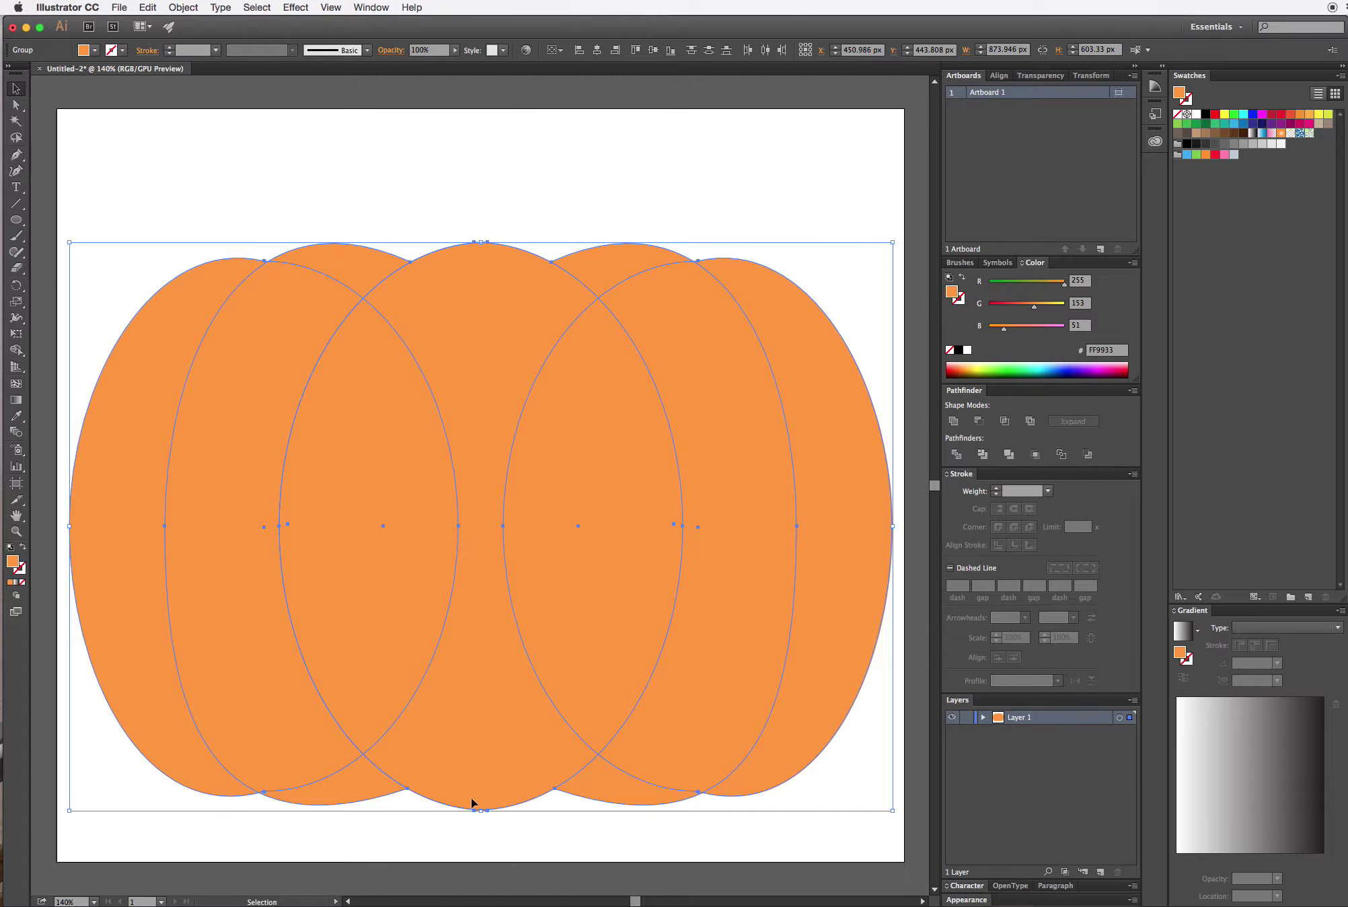
{"action": "left_click_drag", "start_coordinate": [479, 811], "coordinate": [476, 848]}
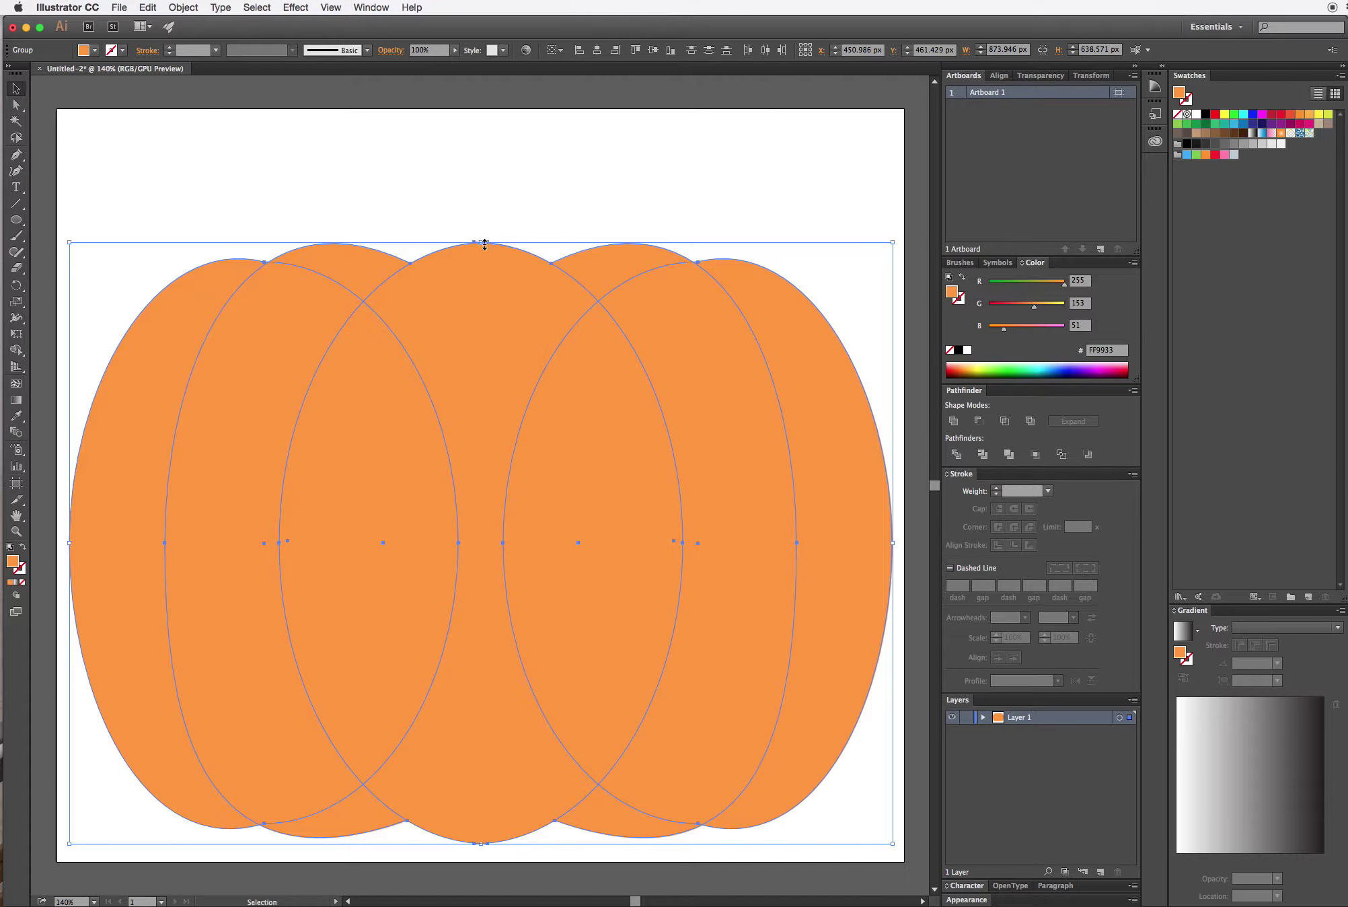
{"action": "left_click_drag", "start_coordinate": [485, 245], "coordinate": [475, 224]}
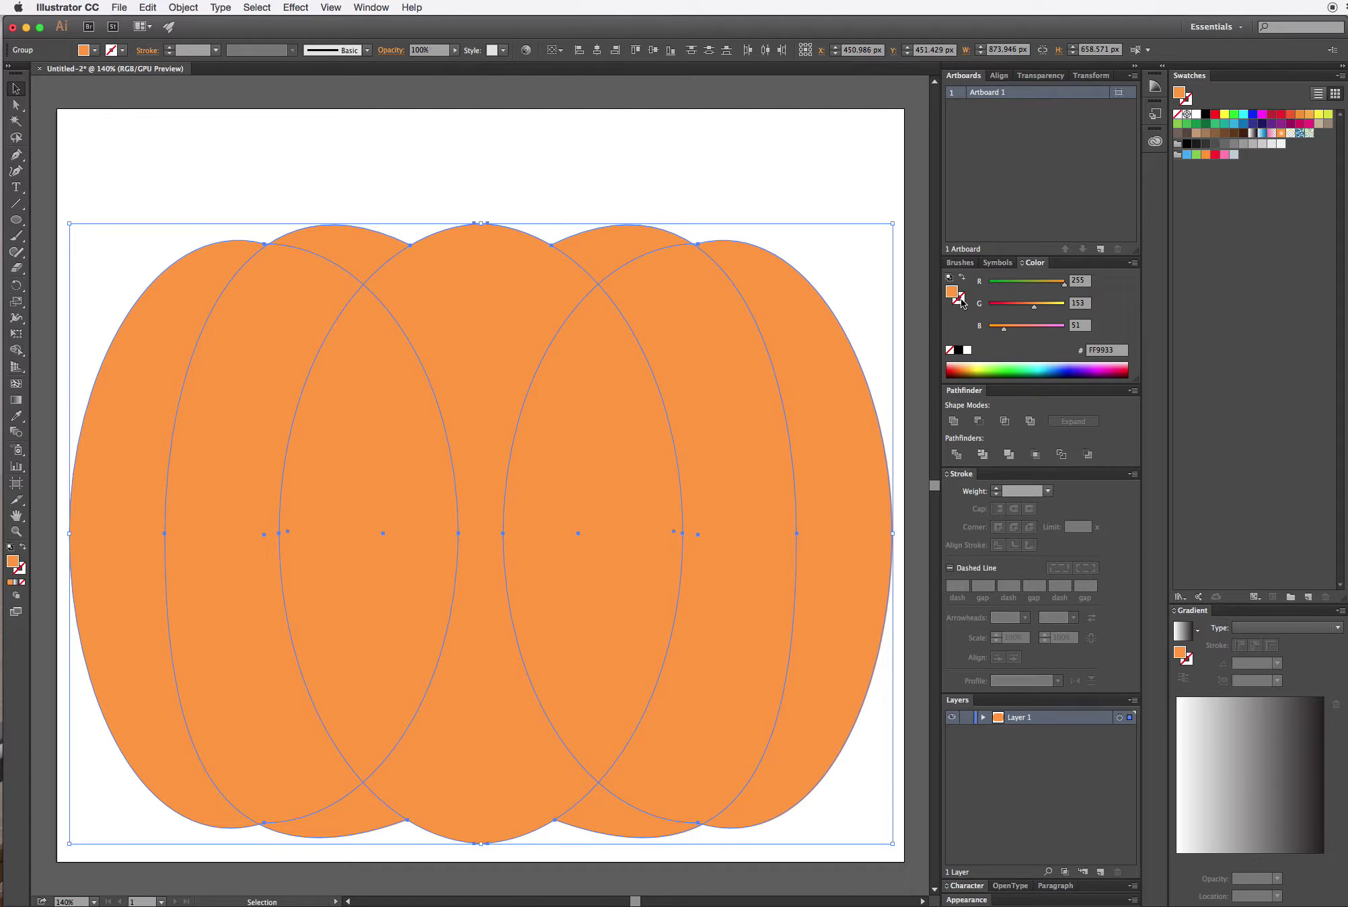
{"action": "left_click", "coordinate": [557, 196]}
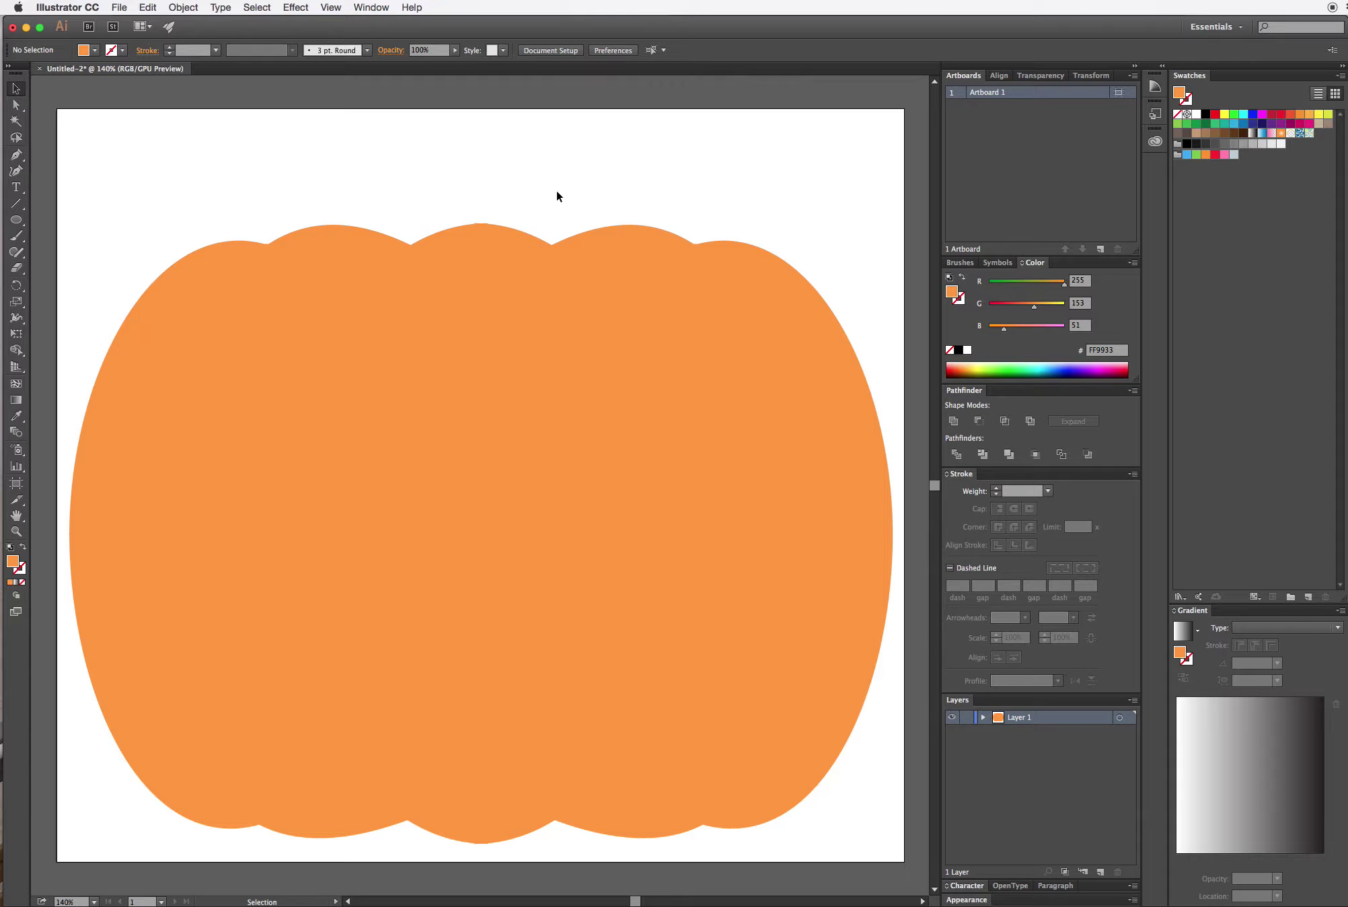
- Select only the two central half ellipses and enlarge them together to about 484 by 667 px, extending the top and both sides
{"action": "left_click", "coordinate": [487, 247]}
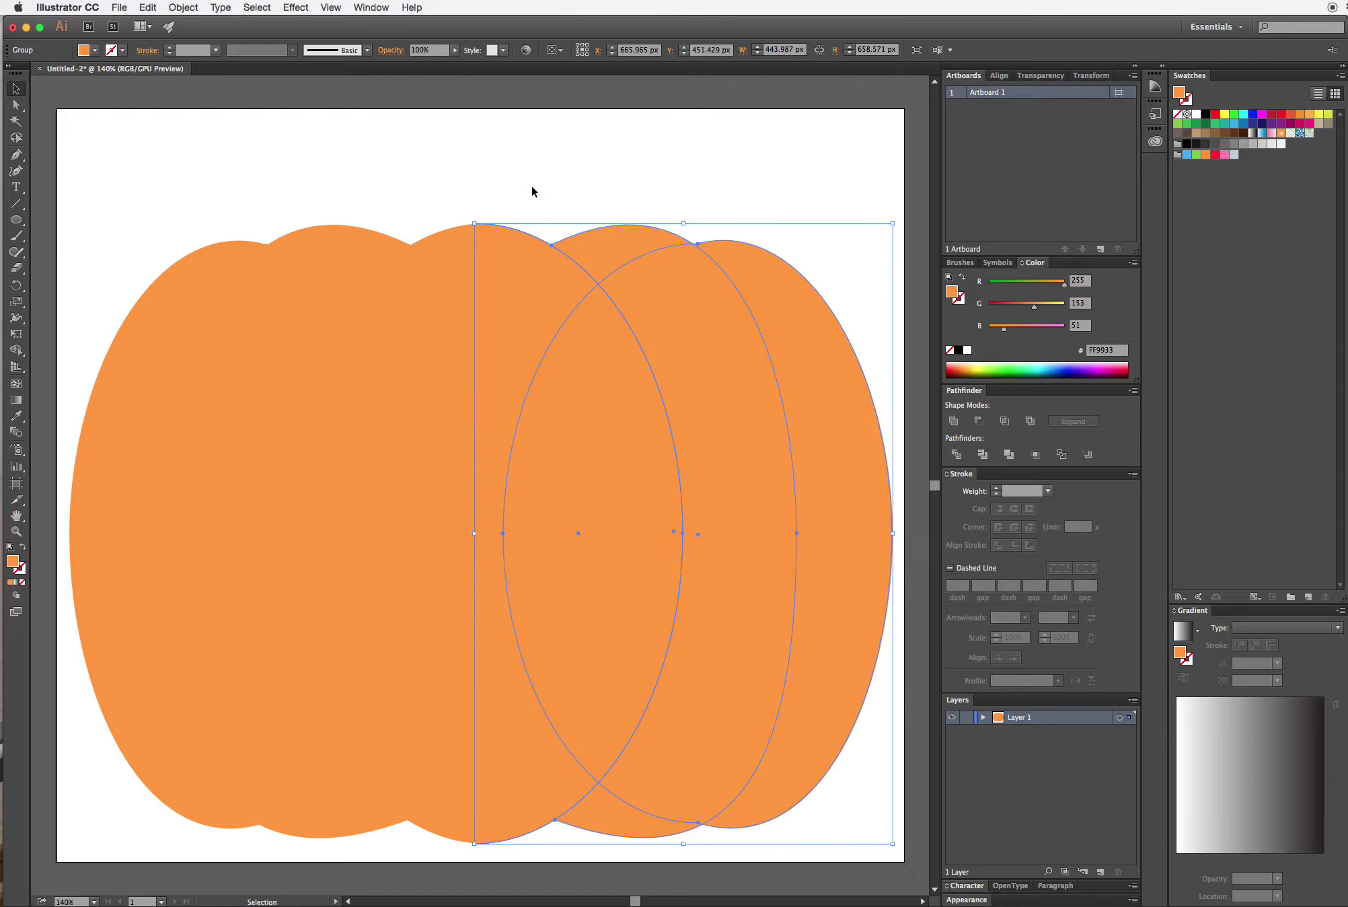
{"action": "left_click_drag", "start_coordinate": [187, 196], "coordinate": [750, 440]}
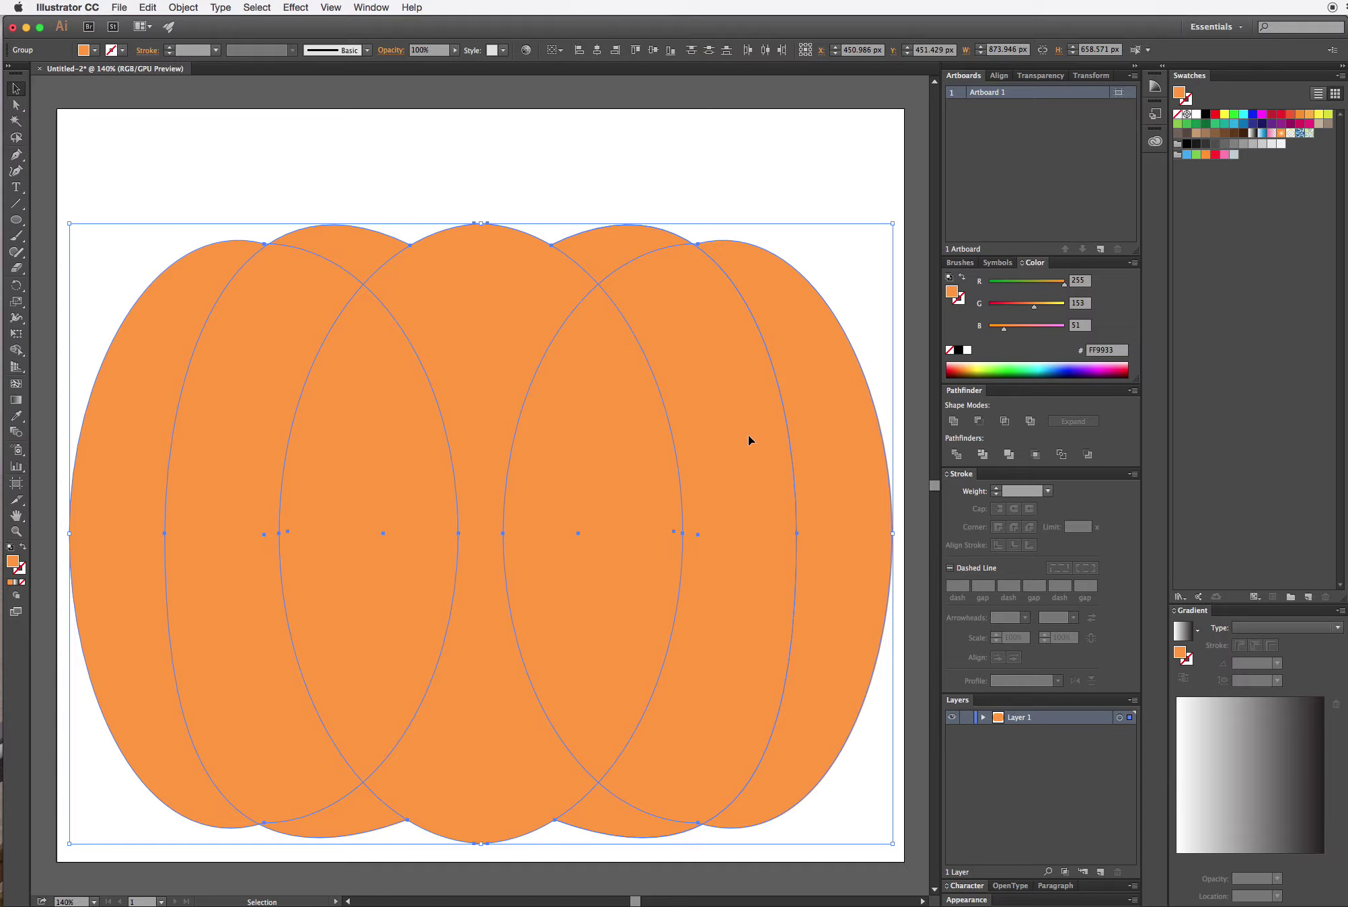
{"action": "left_click", "coordinate": [16, 105]}
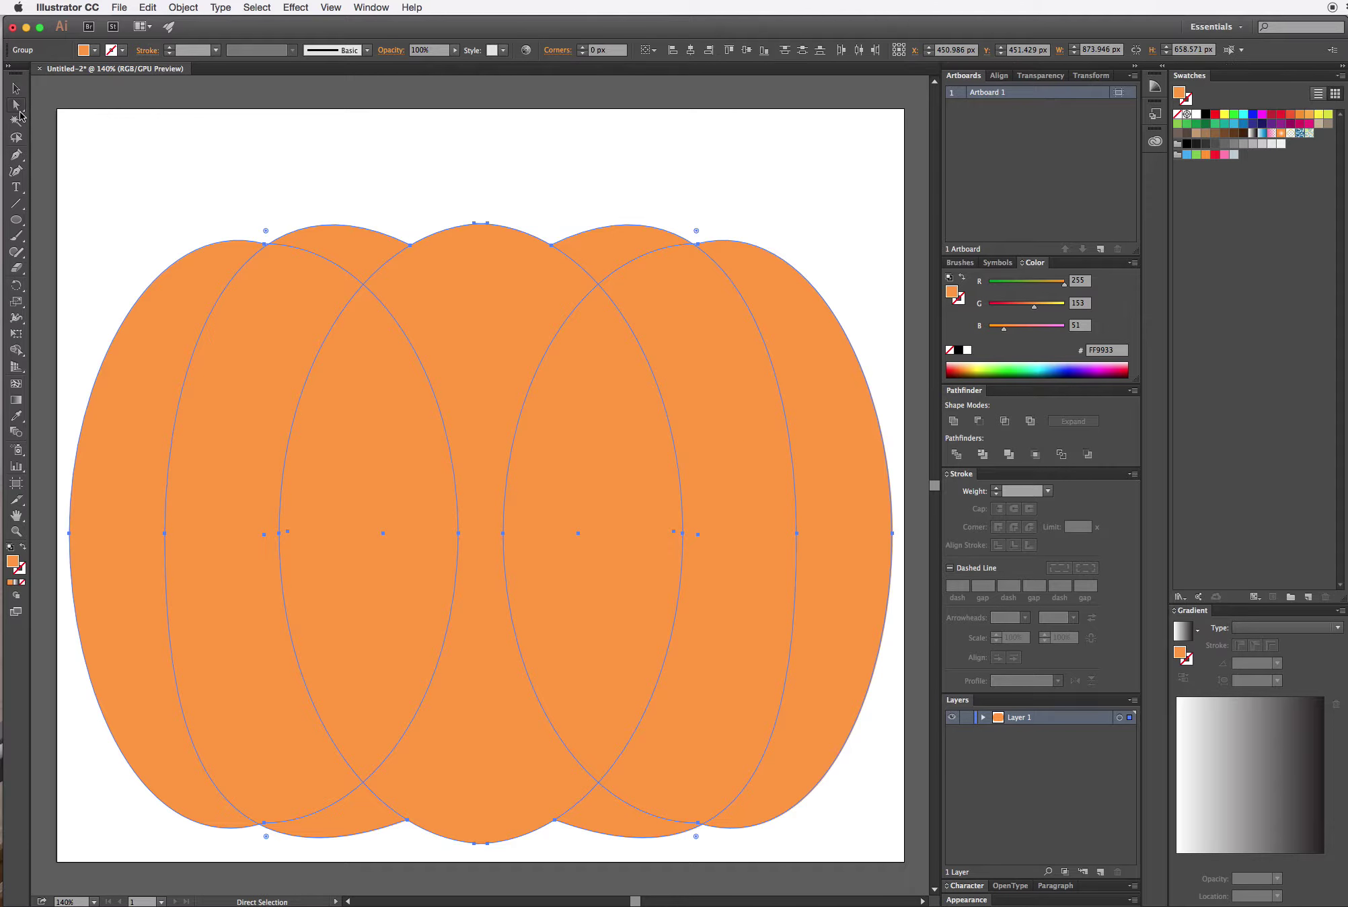
{"action": "left_click", "coordinate": [408, 179]}
{"action": "left_click", "coordinate": [434, 274]}
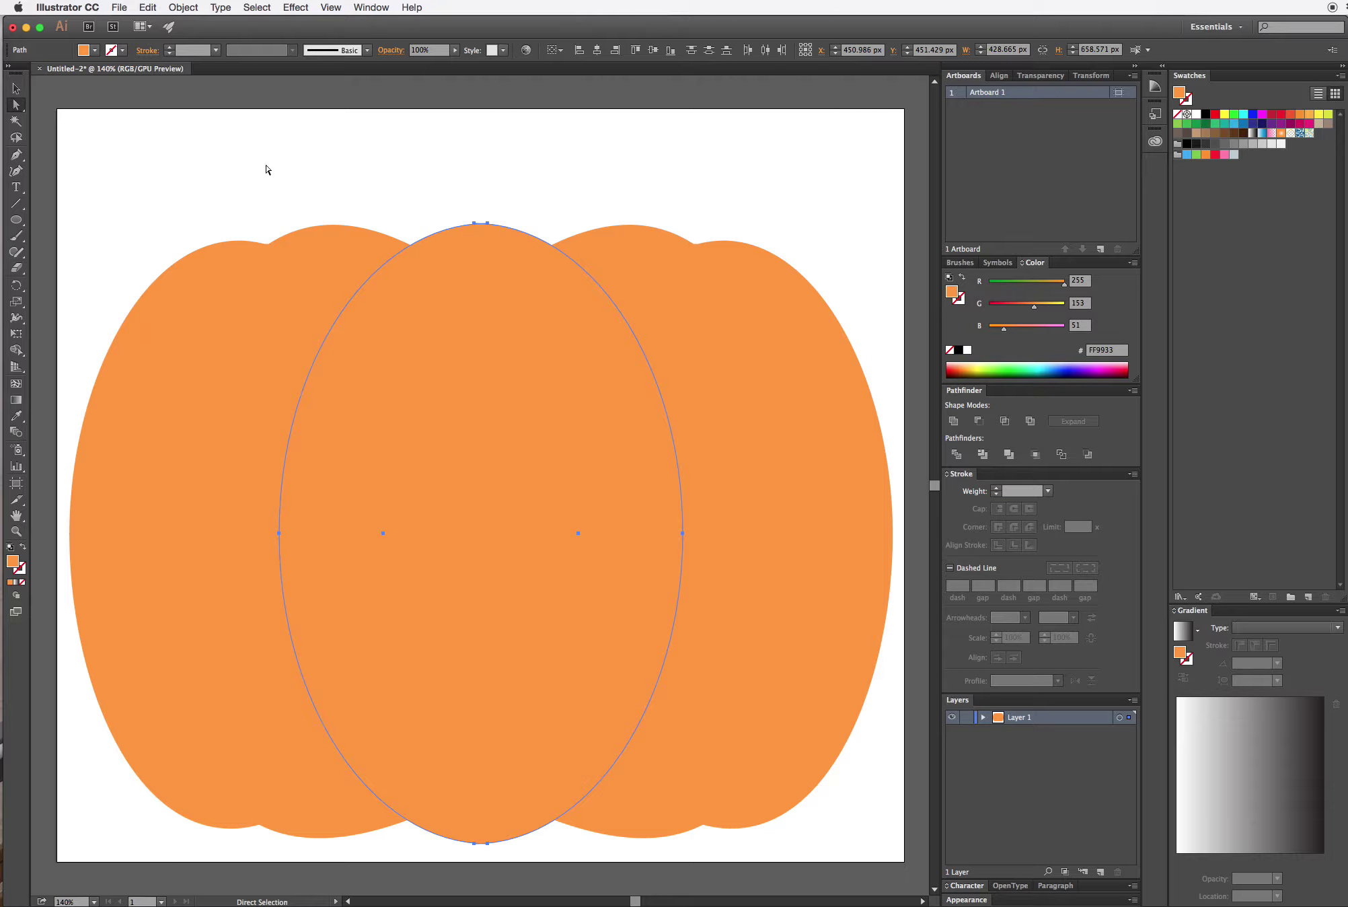
{"action": "key", "text": "v"}
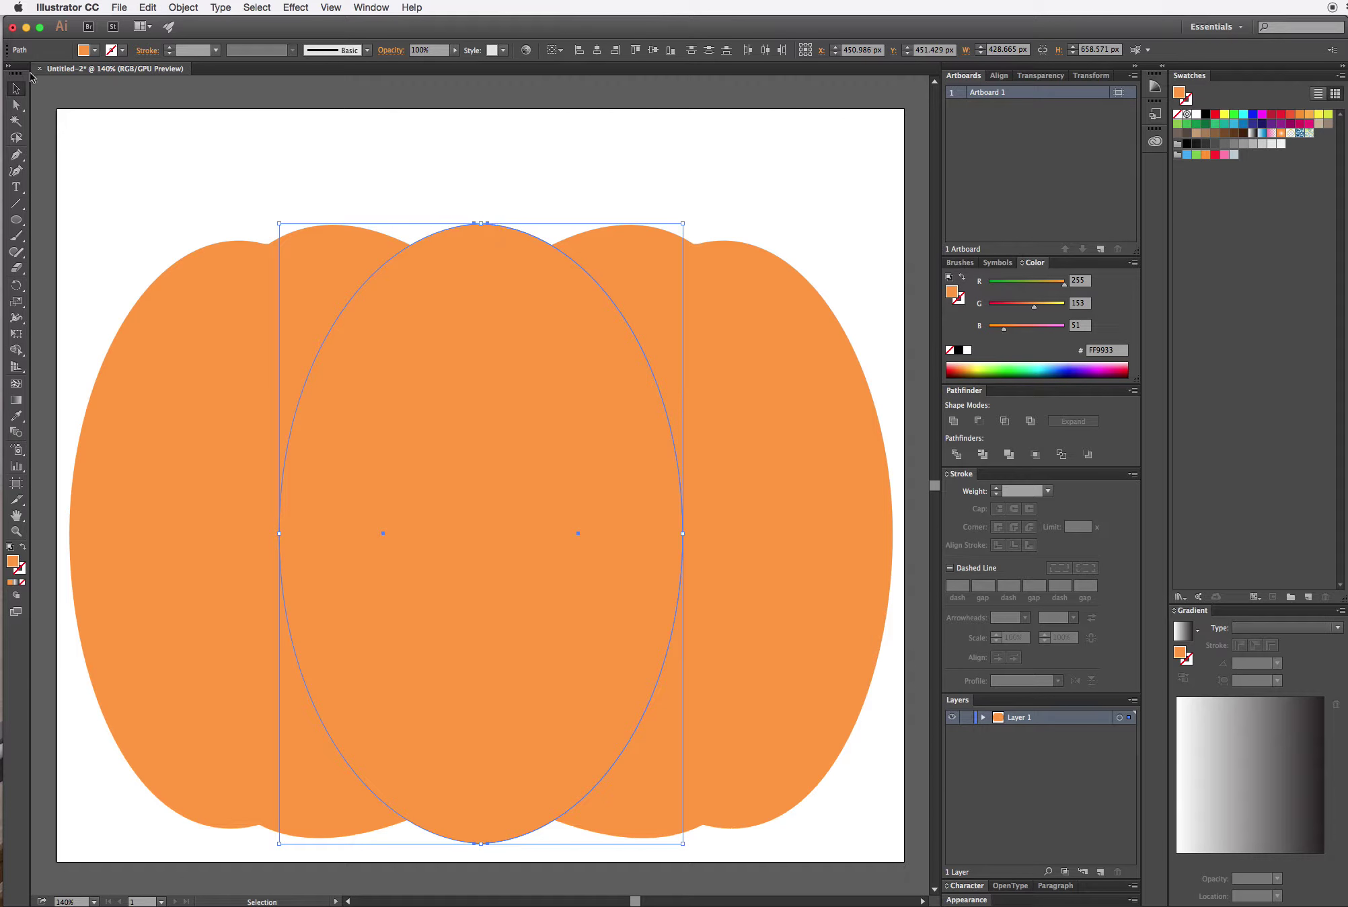
{"action": "left_click_drag", "start_coordinate": [481, 223], "coordinate": [480, 215]}
{"action": "left_click_drag", "start_coordinate": [681, 529], "coordinate": [707, 529]}
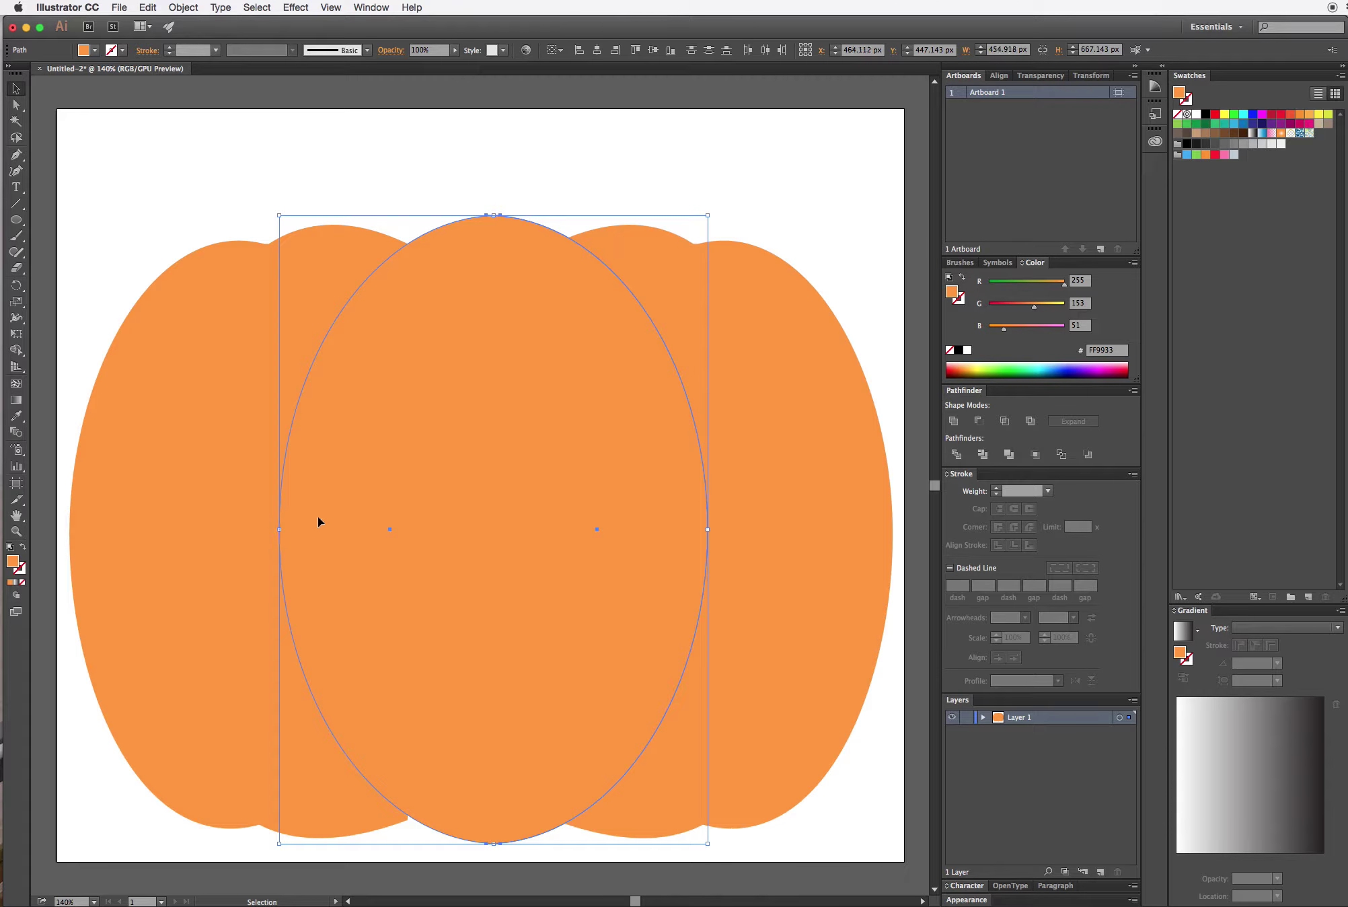
{"action": "left_click_drag", "start_coordinate": [279, 529], "coordinate": [251, 530]}
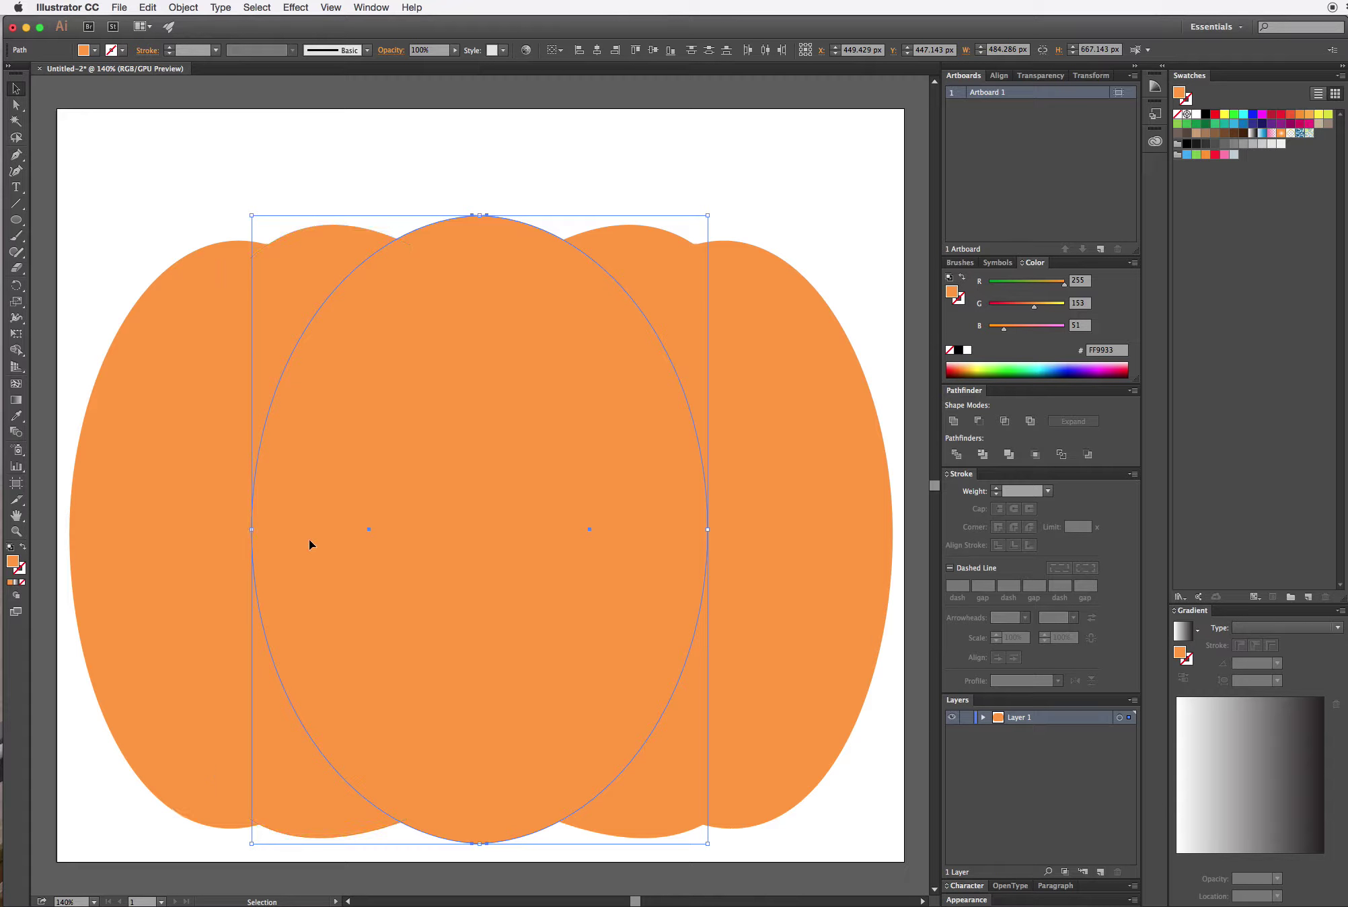
{"action": "left_click", "coordinate": [161, 143]}
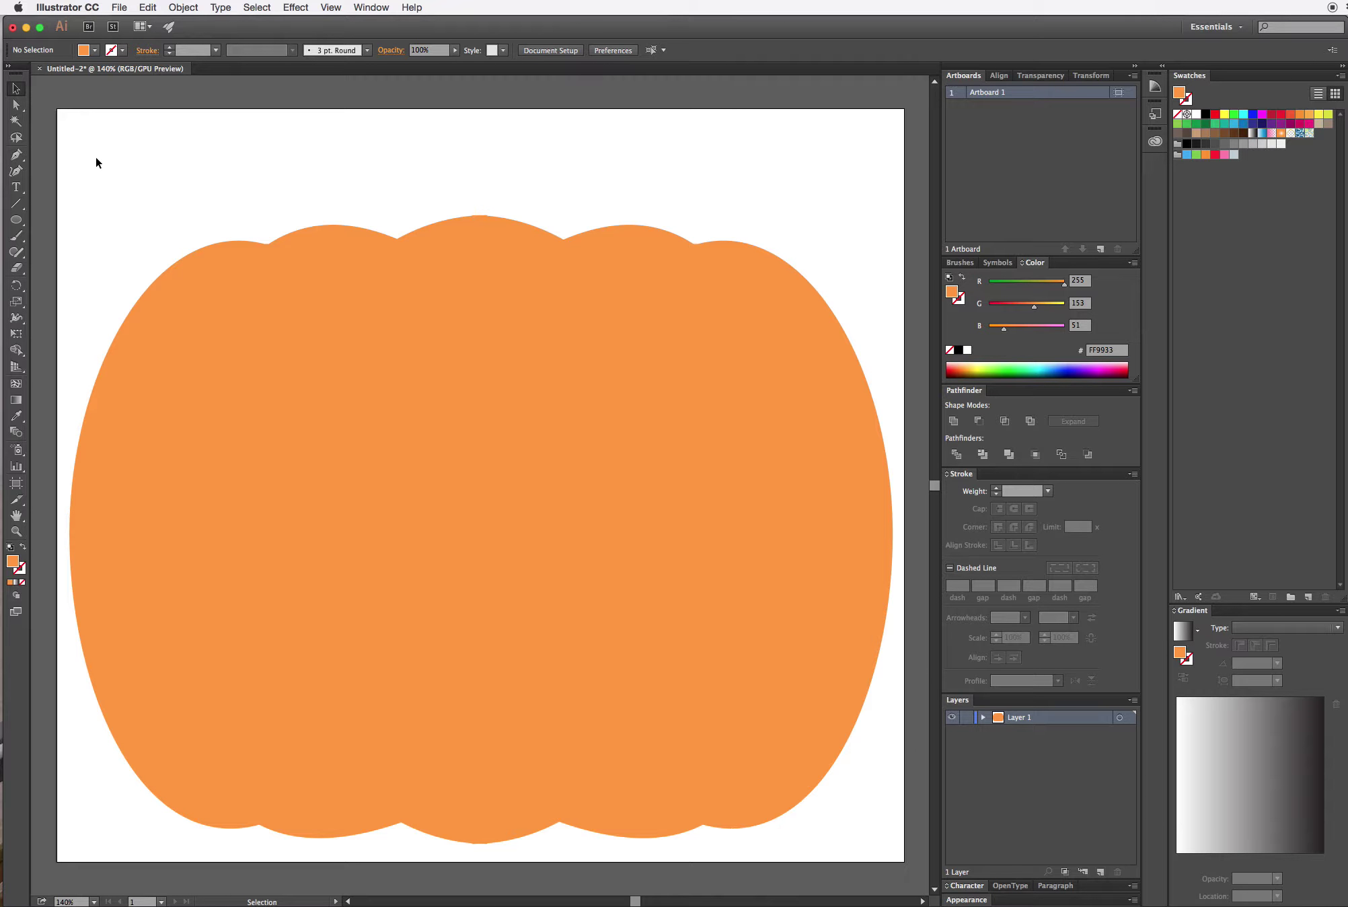
- Select all the overlapping pumpkin shapes and unite them into a single shape
{"action": "left_click_drag", "start_coordinate": [88, 140], "coordinate": [850, 833]}
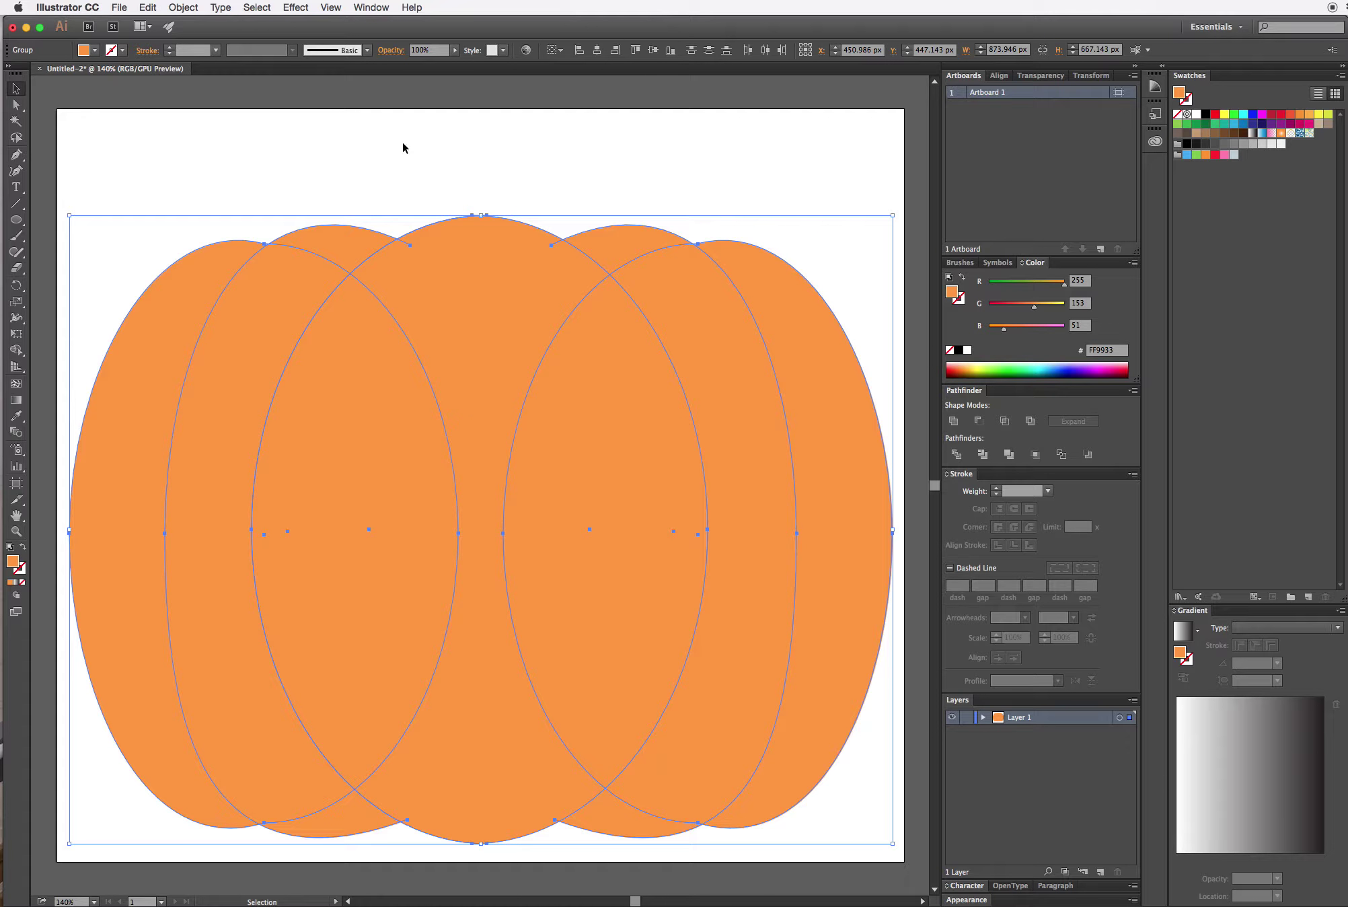
{"action": "left_click", "coordinate": [378, 7]}
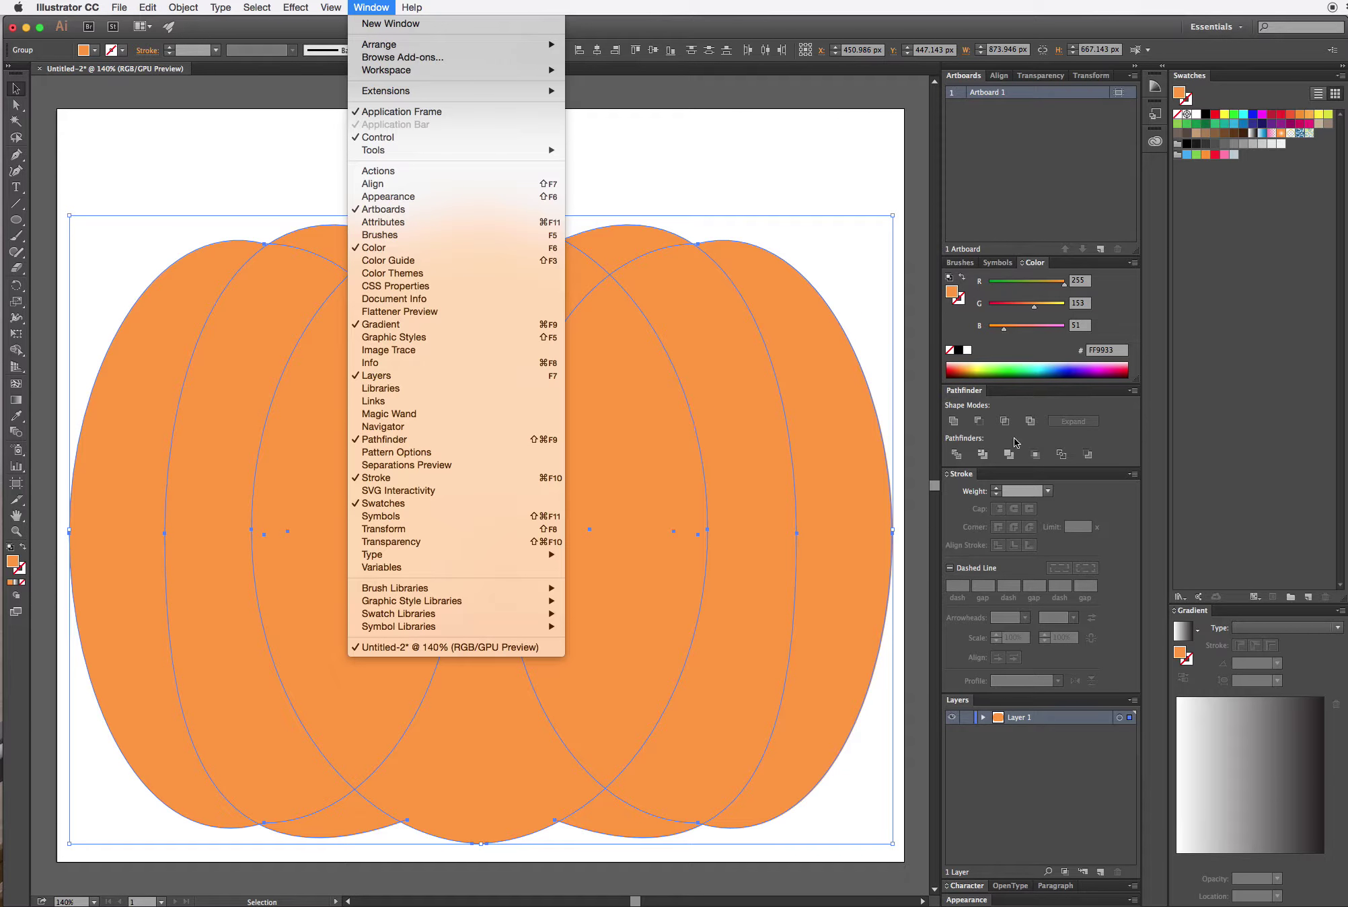
{"action": "left_click", "coordinate": [827, 195]}
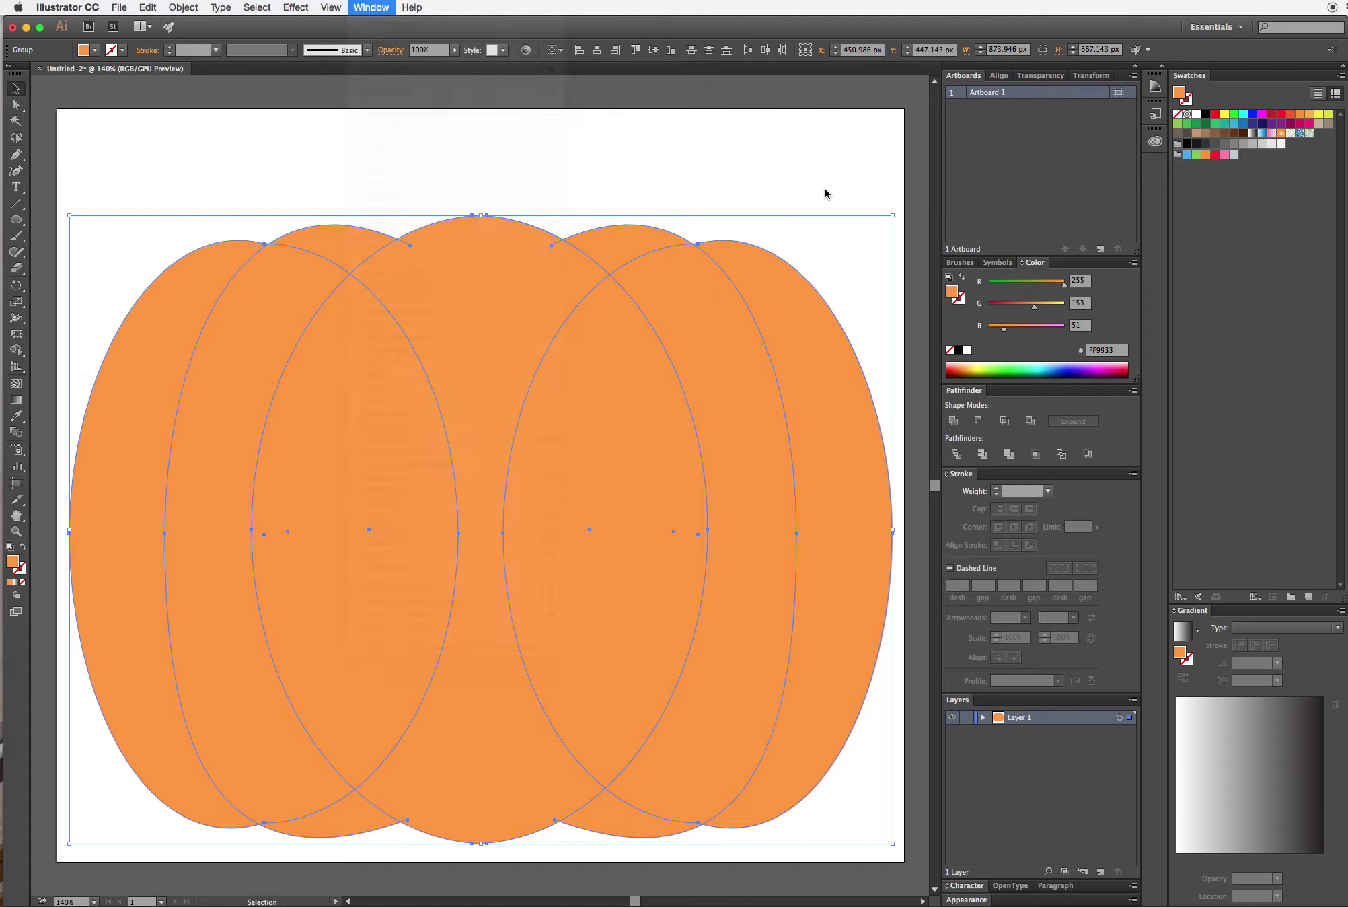
{"action": "left_click", "coordinate": [952, 421]}
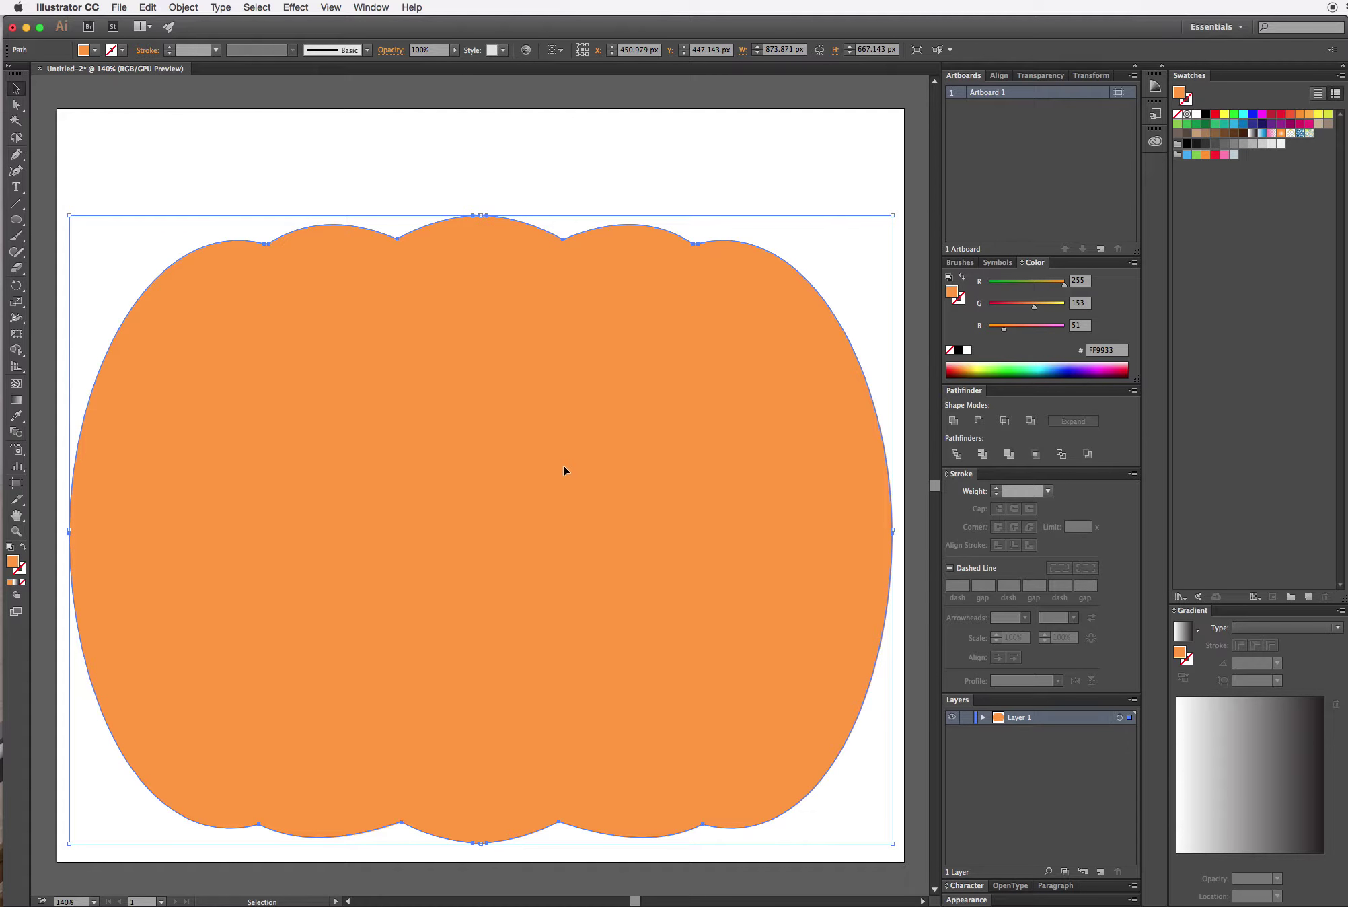
- Round out the left side of the pumpkin's central top lobe by adjusting the curve handle at its left notch
{"action": "left_click", "coordinate": [16, 105]}
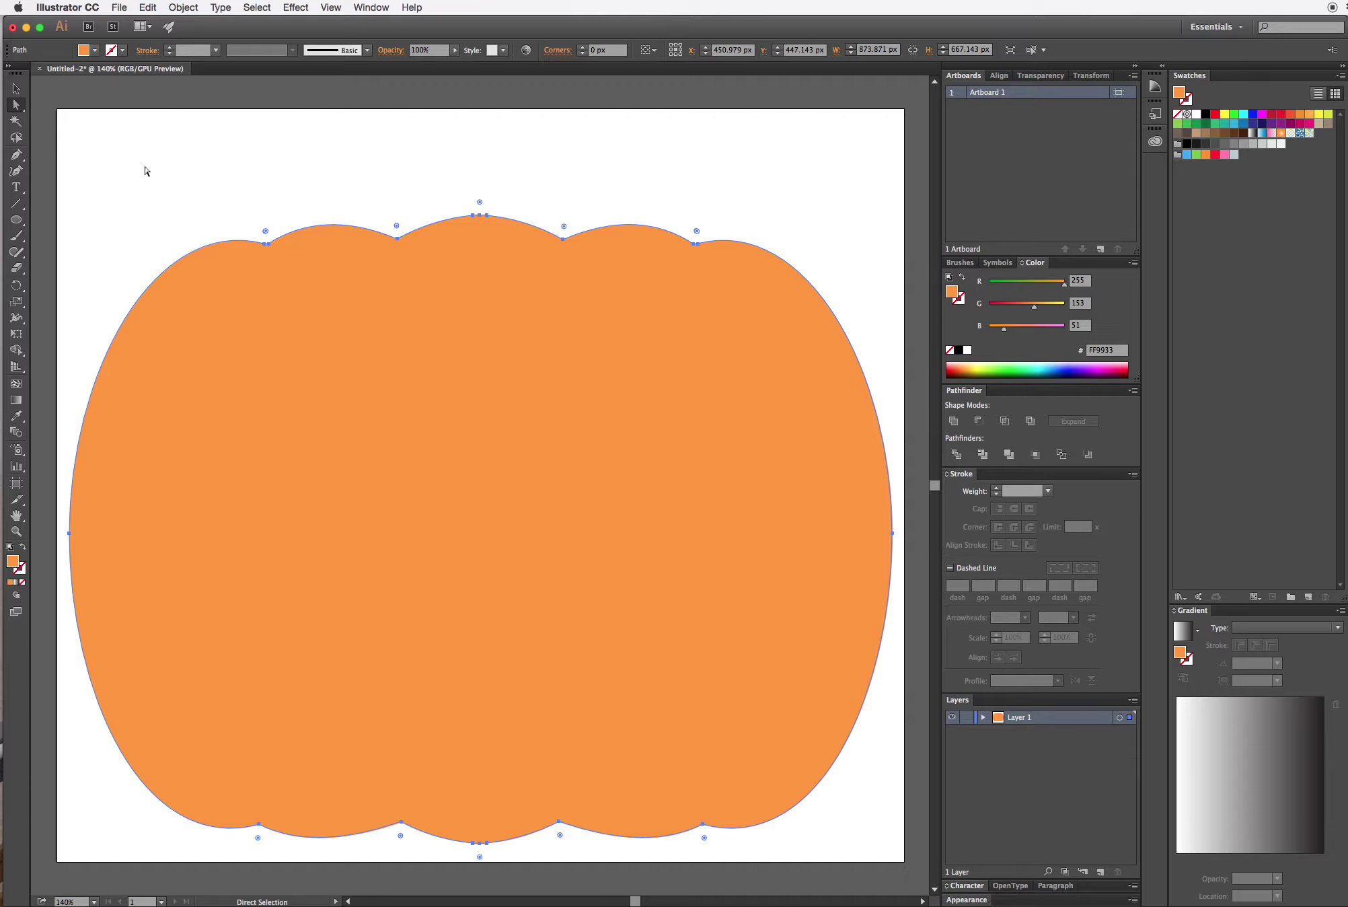
{"action": "left_click", "coordinate": [397, 239]}
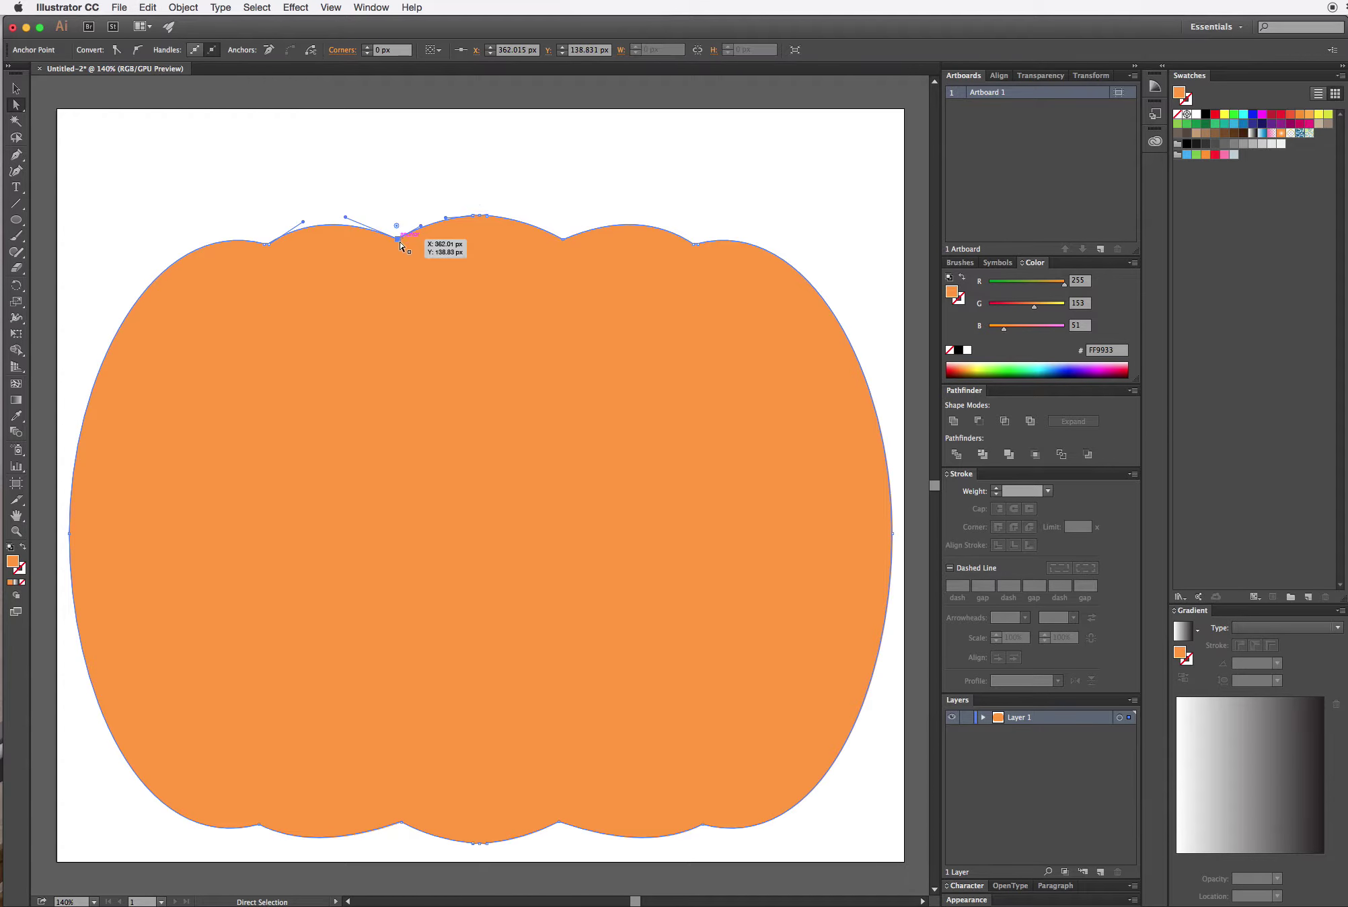
{"action": "left_click_drag", "start_coordinate": [423, 226], "coordinate": [426, 209]}
{"action": "left_click", "coordinate": [474, 216]}
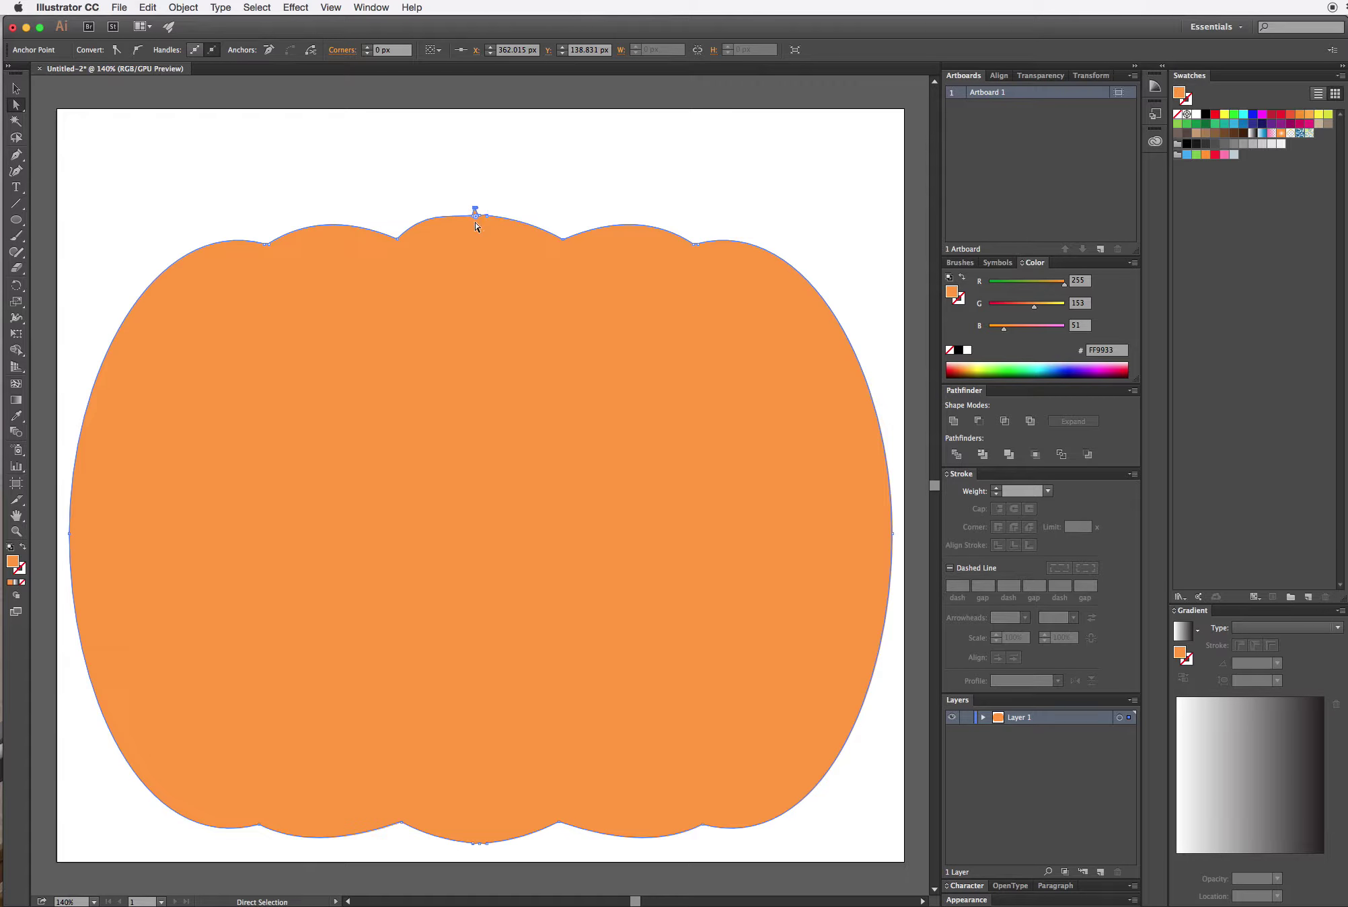
{"action": "key", "text": "super+z"}
{"action": "left_click", "coordinate": [474, 217]}
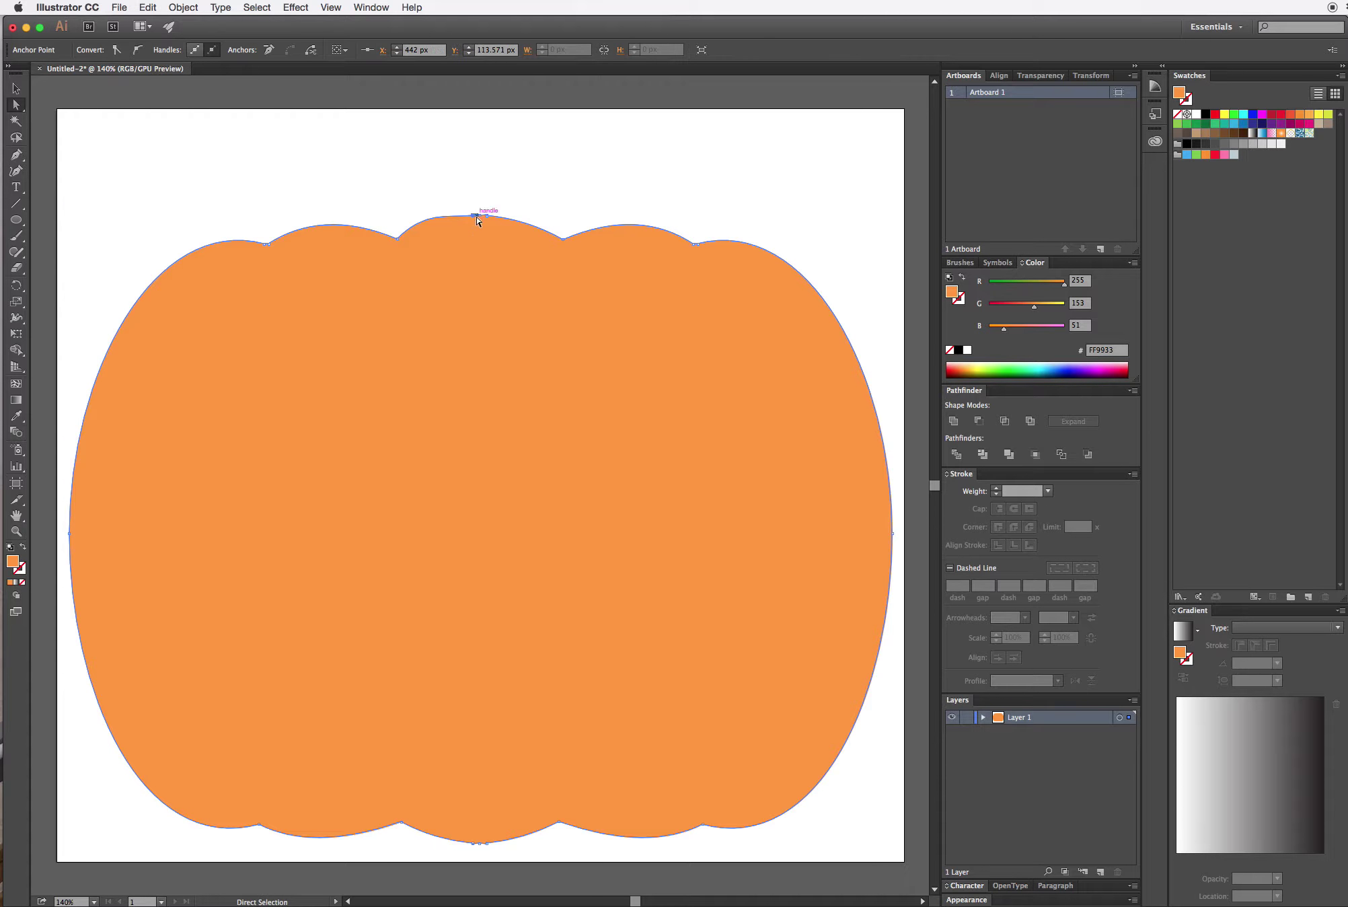
- Round out the right side of the central top lobe and broaden the pumpkin's far-right shoulder by adjusting their curve handles
{"action": "left_click", "coordinate": [565, 240]}
{"action": "left_click_drag", "start_coordinate": [542, 227], "coordinate": [604, 214]}
{"action": "left_click", "coordinate": [657, 226]}
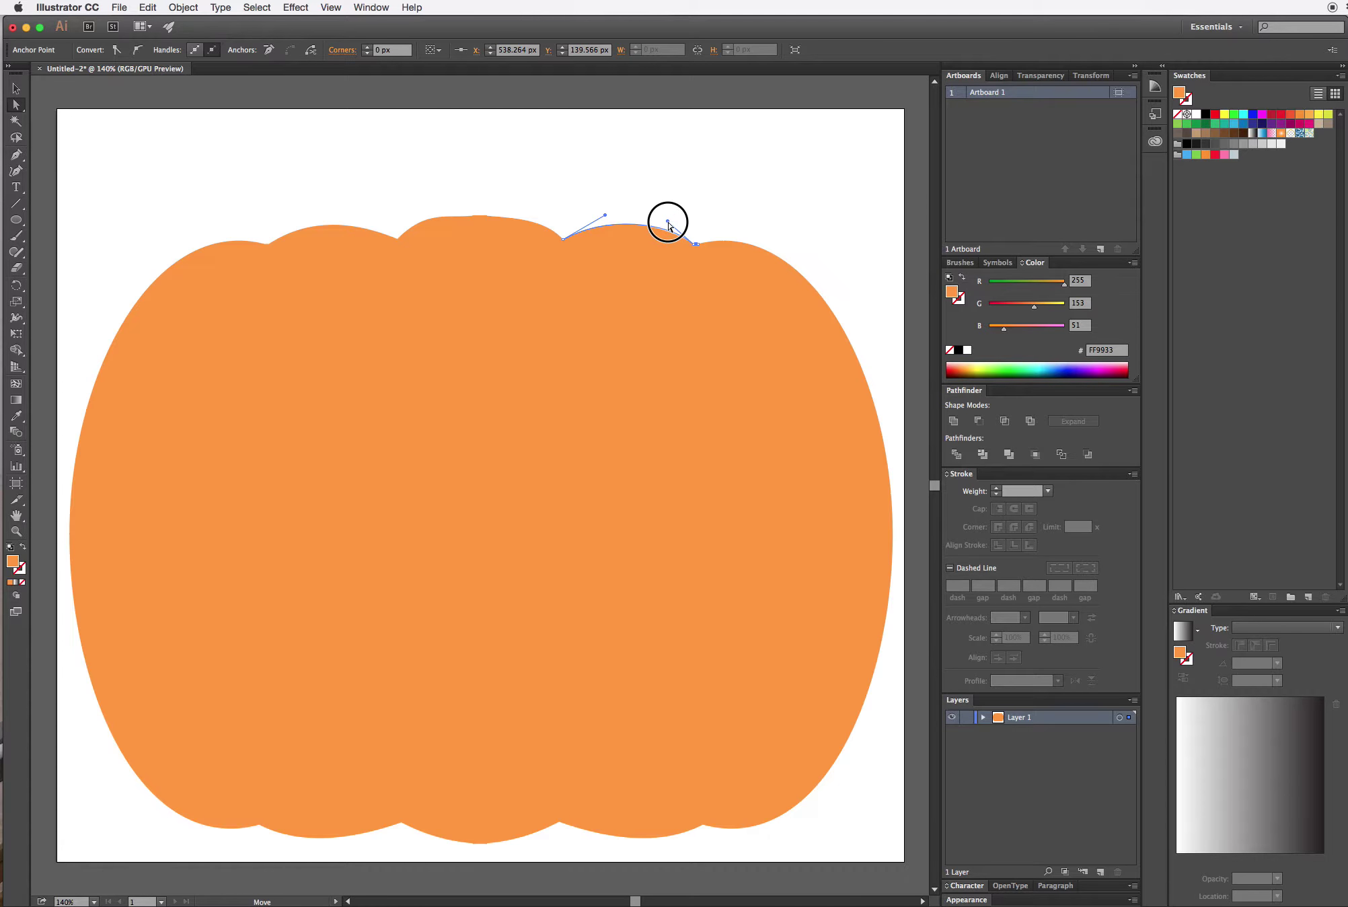
{"action": "left_click", "coordinate": [707, 242]}
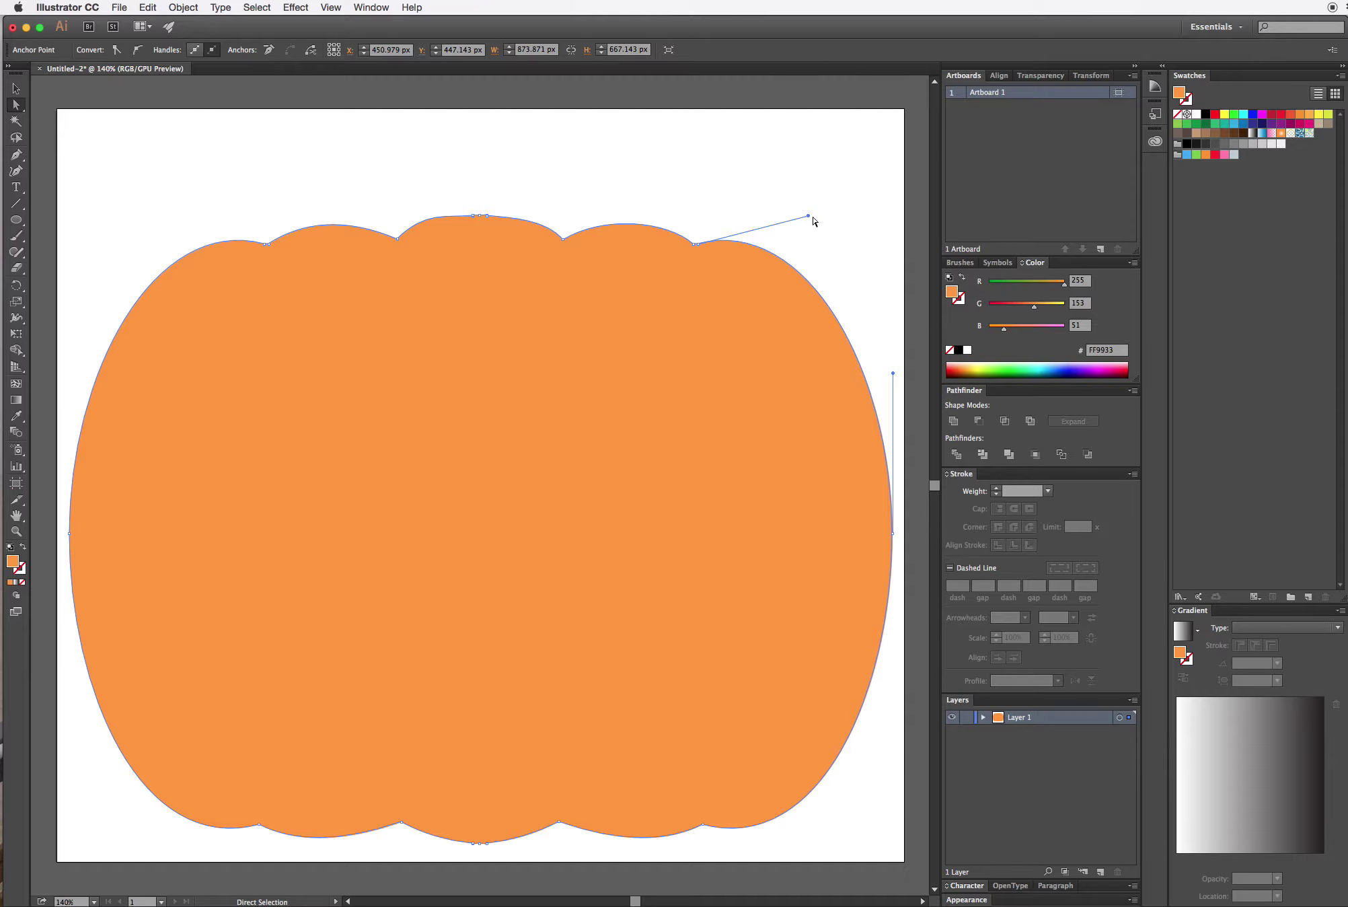
{"action": "left_click_drag", "start_coordinate": [809, 217], "coordinate": [836, 227]}
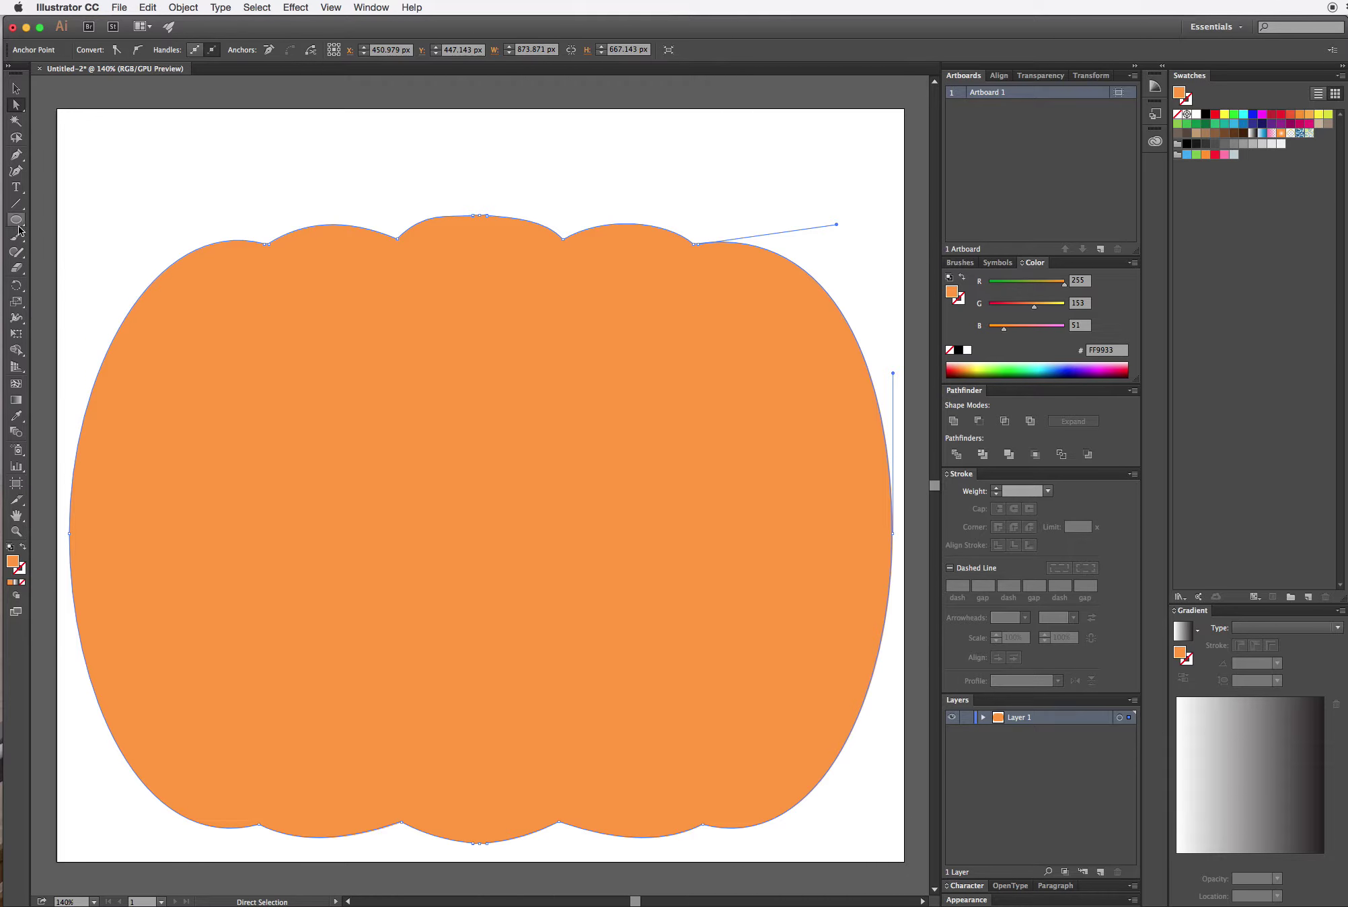
{"action": "left_click", "coordinate": [124, 232]}
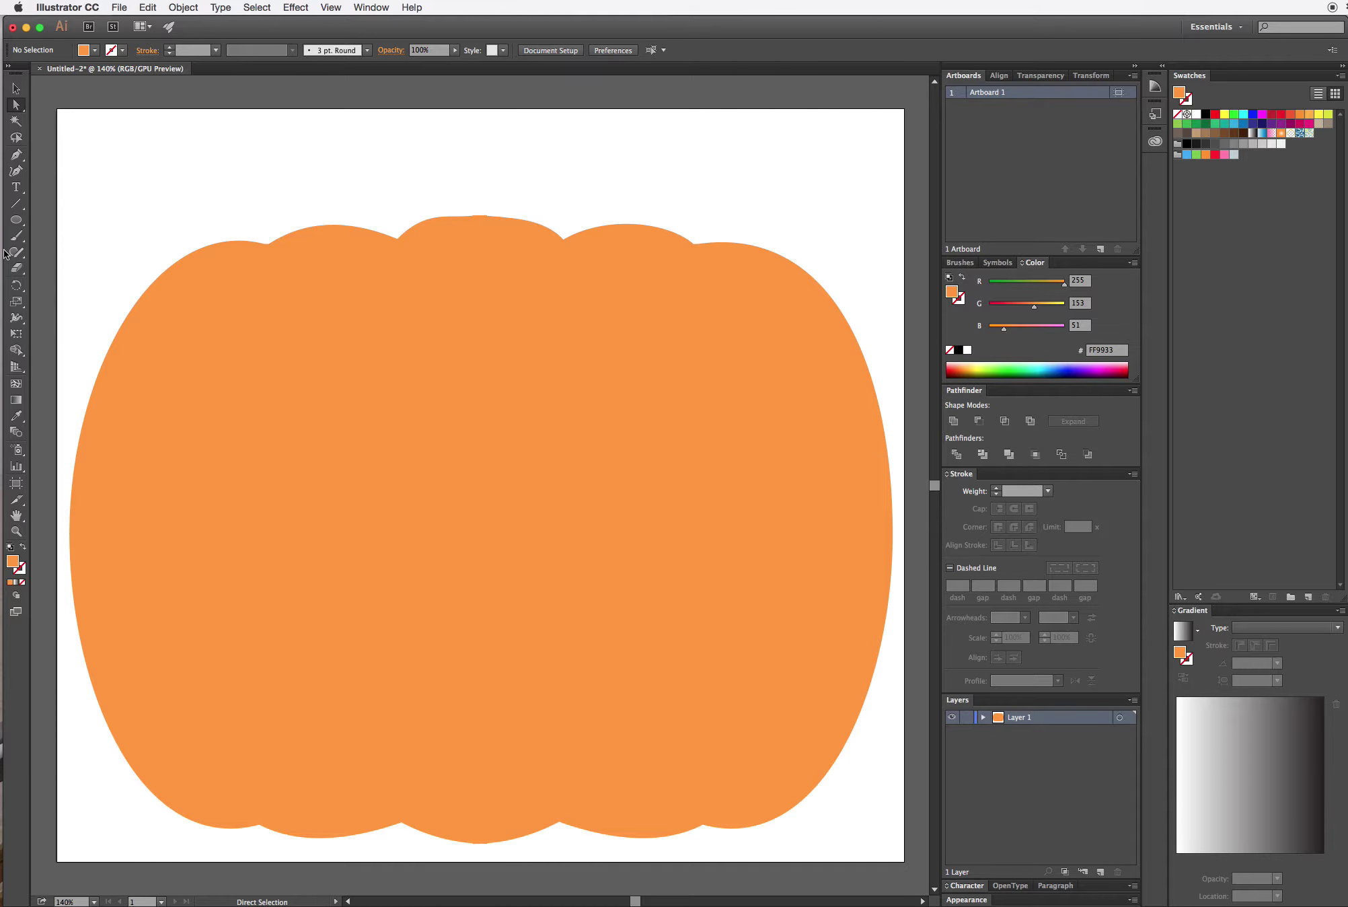
- Draw a slightly curved stem of about 81 by 151 px above the central lobe with the Pencil tool and fill it orange (FF9933)
{"action": "left_click_drag", "start_coordinate": [16, 252], "coordinate": [78, 269]}
{"action": "mouse_move", "coordinate": [449, 244]}
{"action": "left_mouse_down"}
{"action": "mouse_move", "coordinate": [457, 126]}
{"action": "mouse_move", "coordinate": [489, 109]}
{"action": "mouse_move", "coordinate": [521, 184]}
{"action": "mouse_move", "coordinate": [521, 250]}
{"action": "left_mouse_up"}
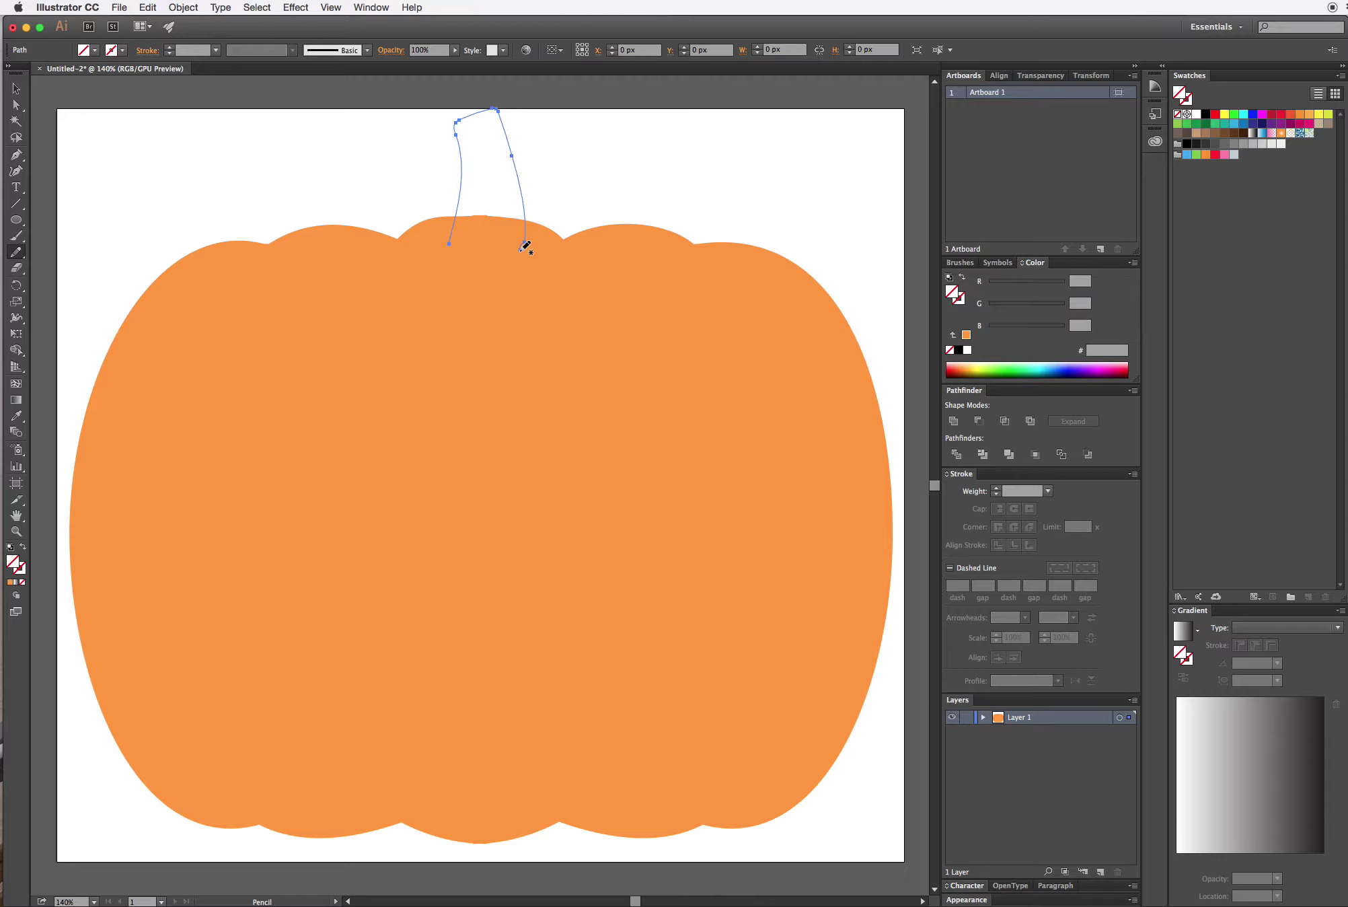
{"action": "left_click", "coordinate": [10, 582]}
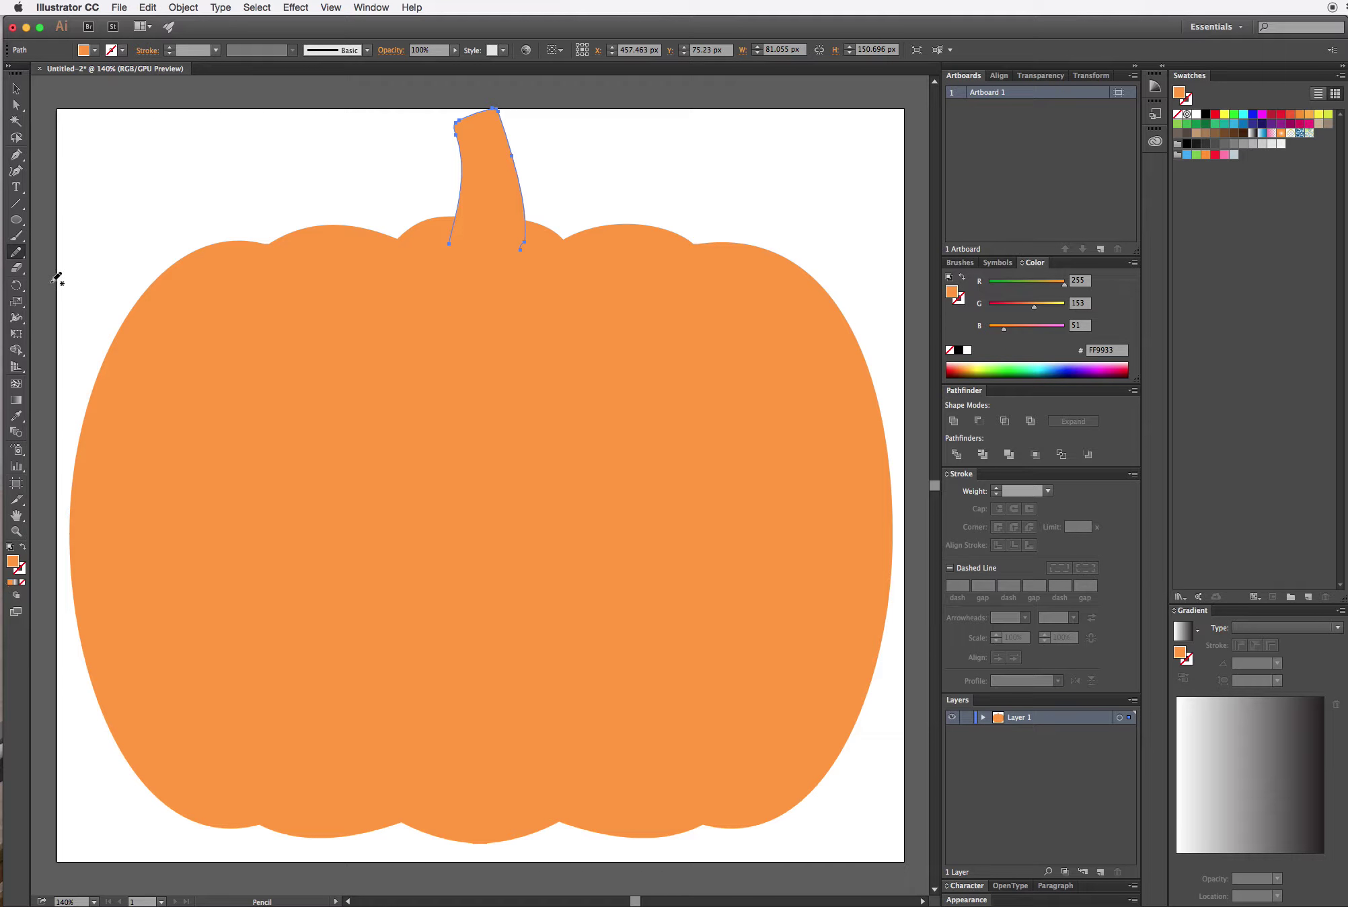
- Nudge only the pumpkin body down 8 px beneath the stem
{"action": "left_click", "coordinate": [16, 88]}
{"action": "left_click", "coordinate": [546, 492]}
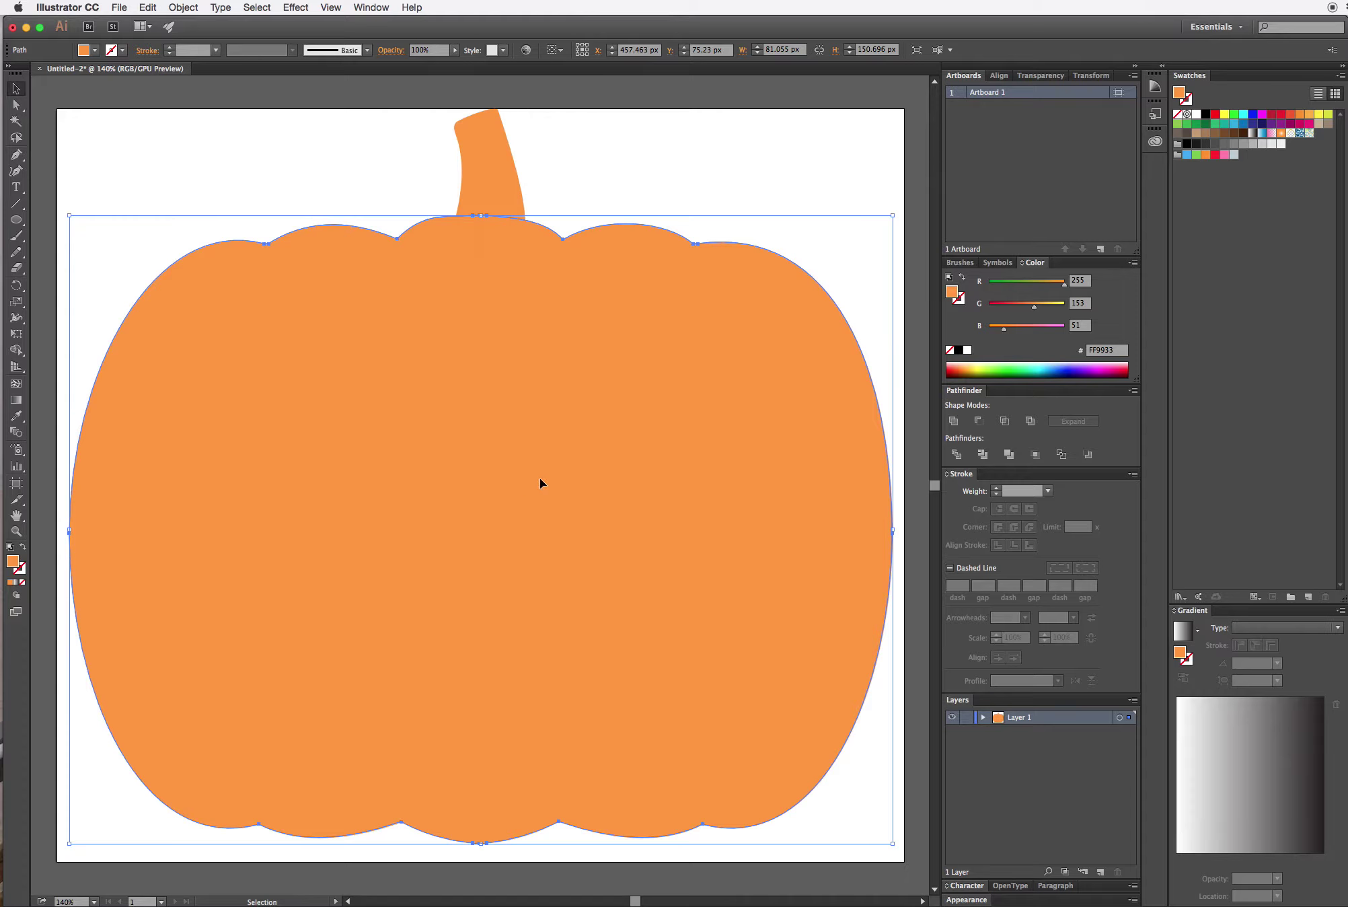
{"action": "key", "text": "Down"}
{"action": "key", "text": "Down"}
{"action": "key", "text": "Down"}
{"action": "key", "text": "Down"}
{"action": "key", "text": "Down"}
{"action": "key", "text": "Down"}
{"action": "key", "text": "Down"}
{"action": "key", "text": "Down"}
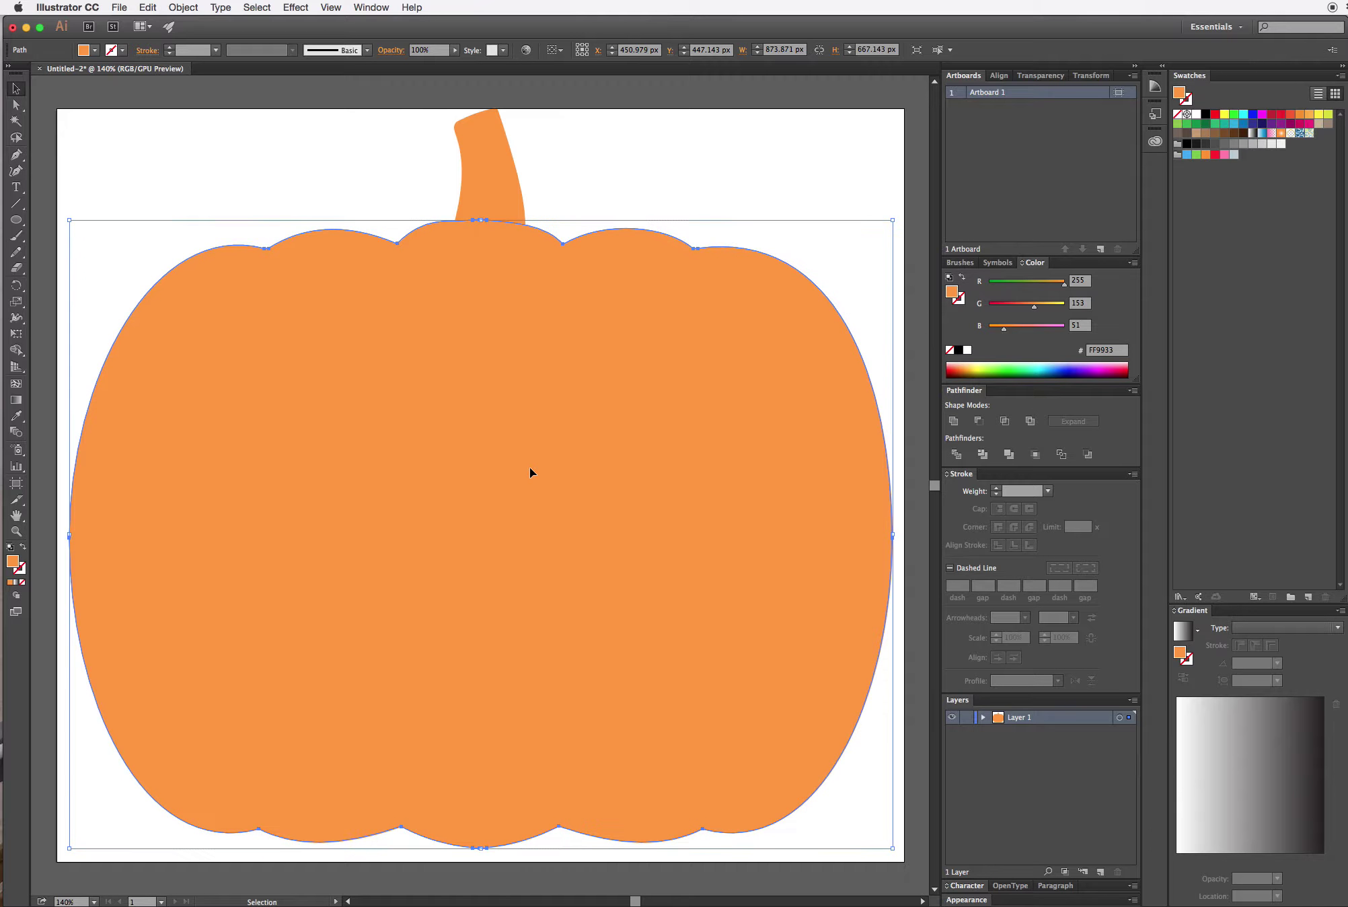
- Select the stem together with the pumpkin body and unite them into one shape
{"action": "left_click", "coordinate": [494, 210]}
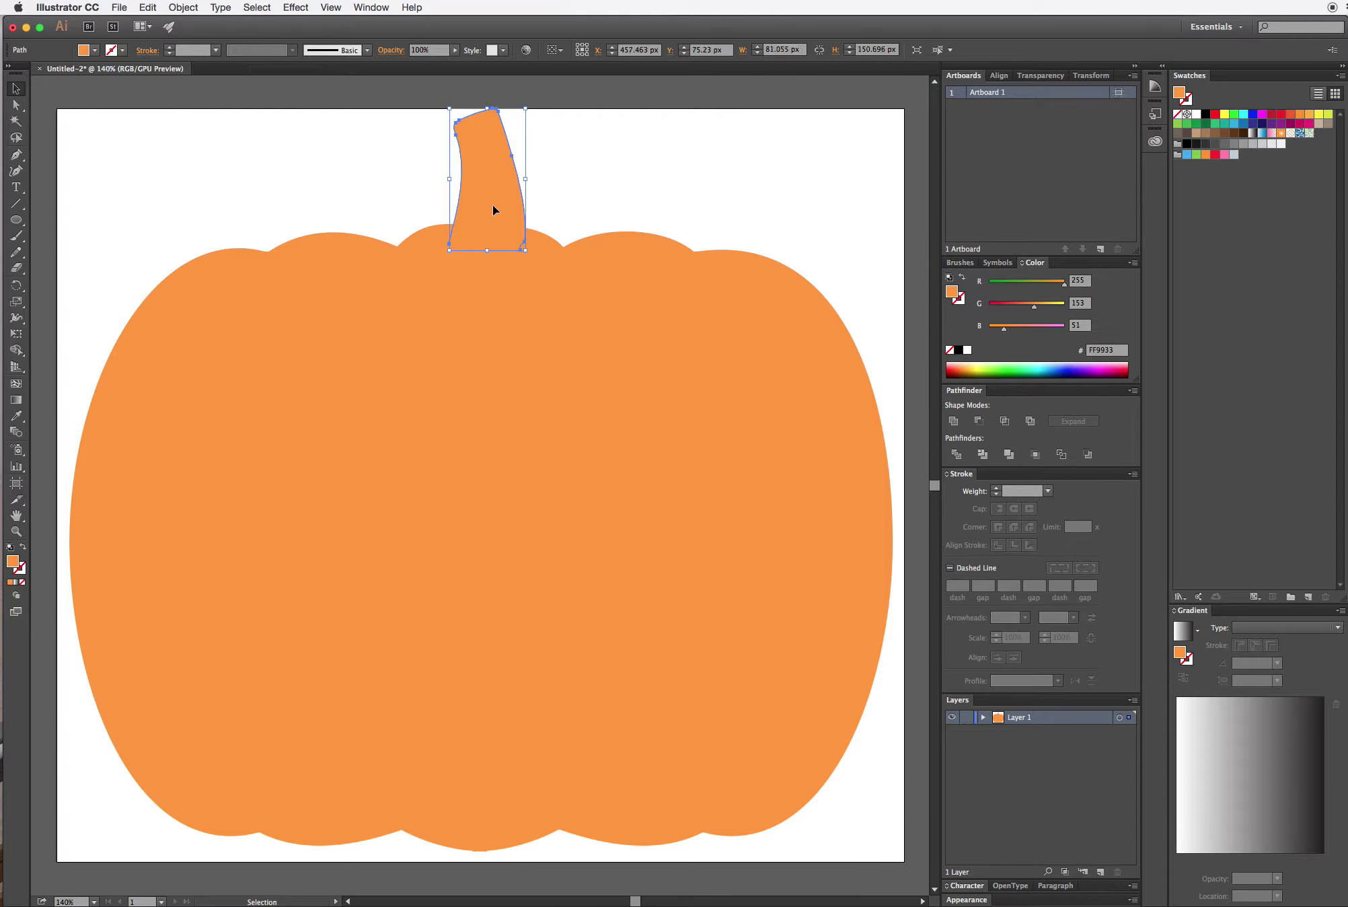
{"action": "left_click", "coordinate": [519, 429], "text": "shift"}
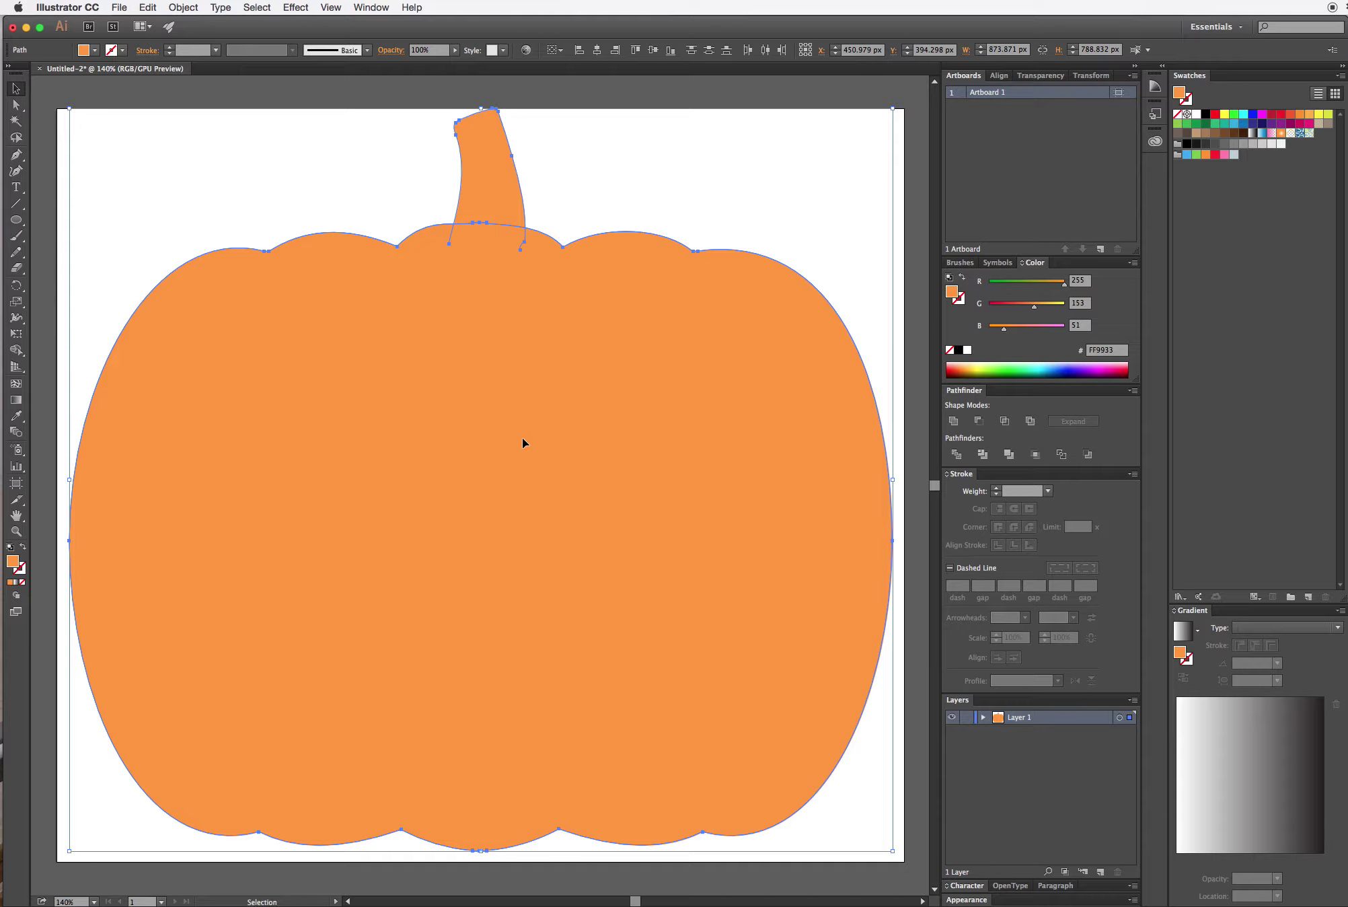
{"action": "left_click", "coordinate": [457, 143]}
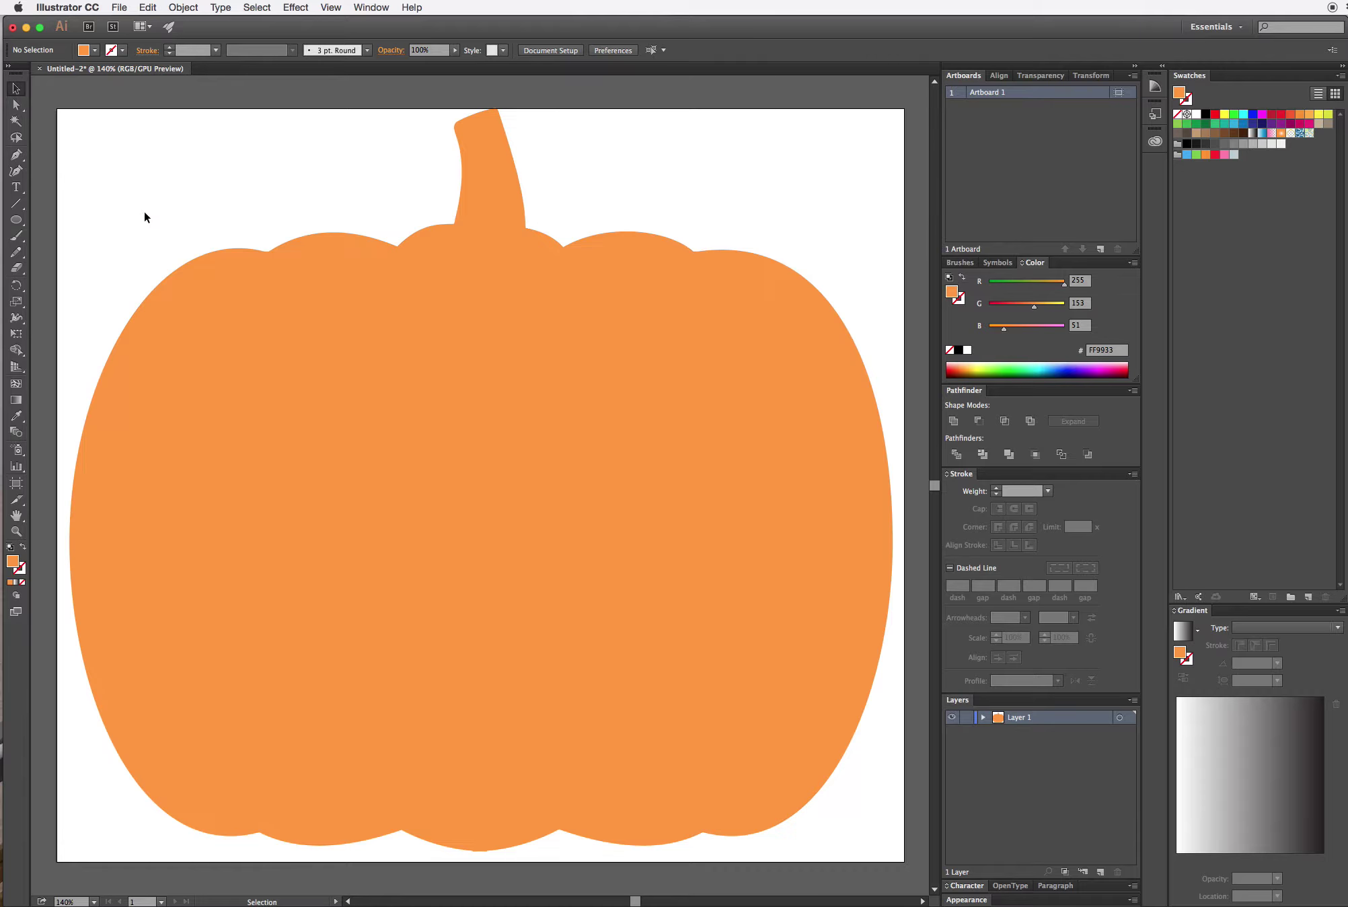
{"action": "left_click_drag", "start_coordinate": [64, 117], "coordinate": [868, 844]}
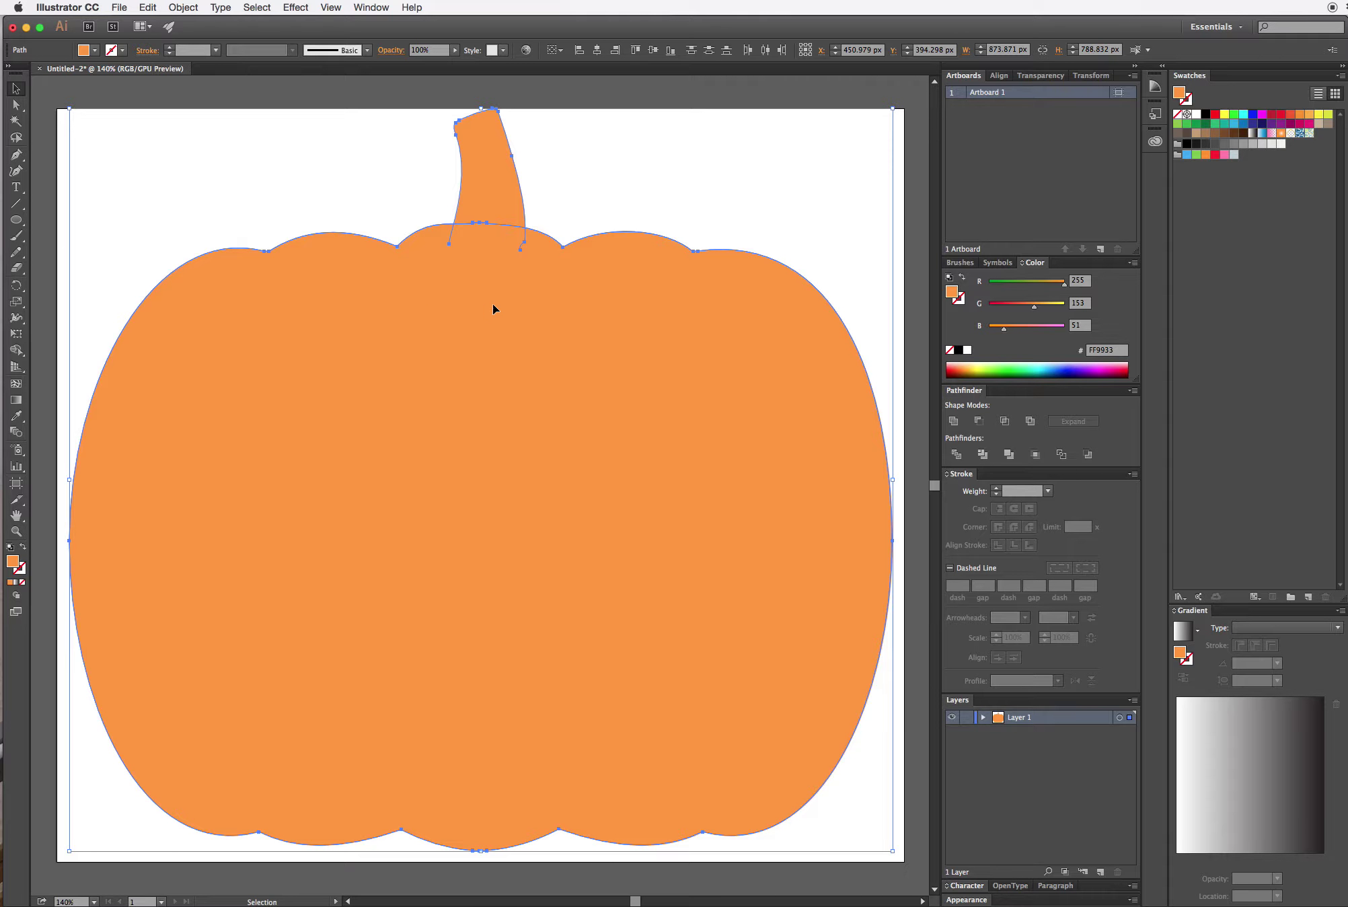
{"action": "left_click", "coordinate": [953, 422]}
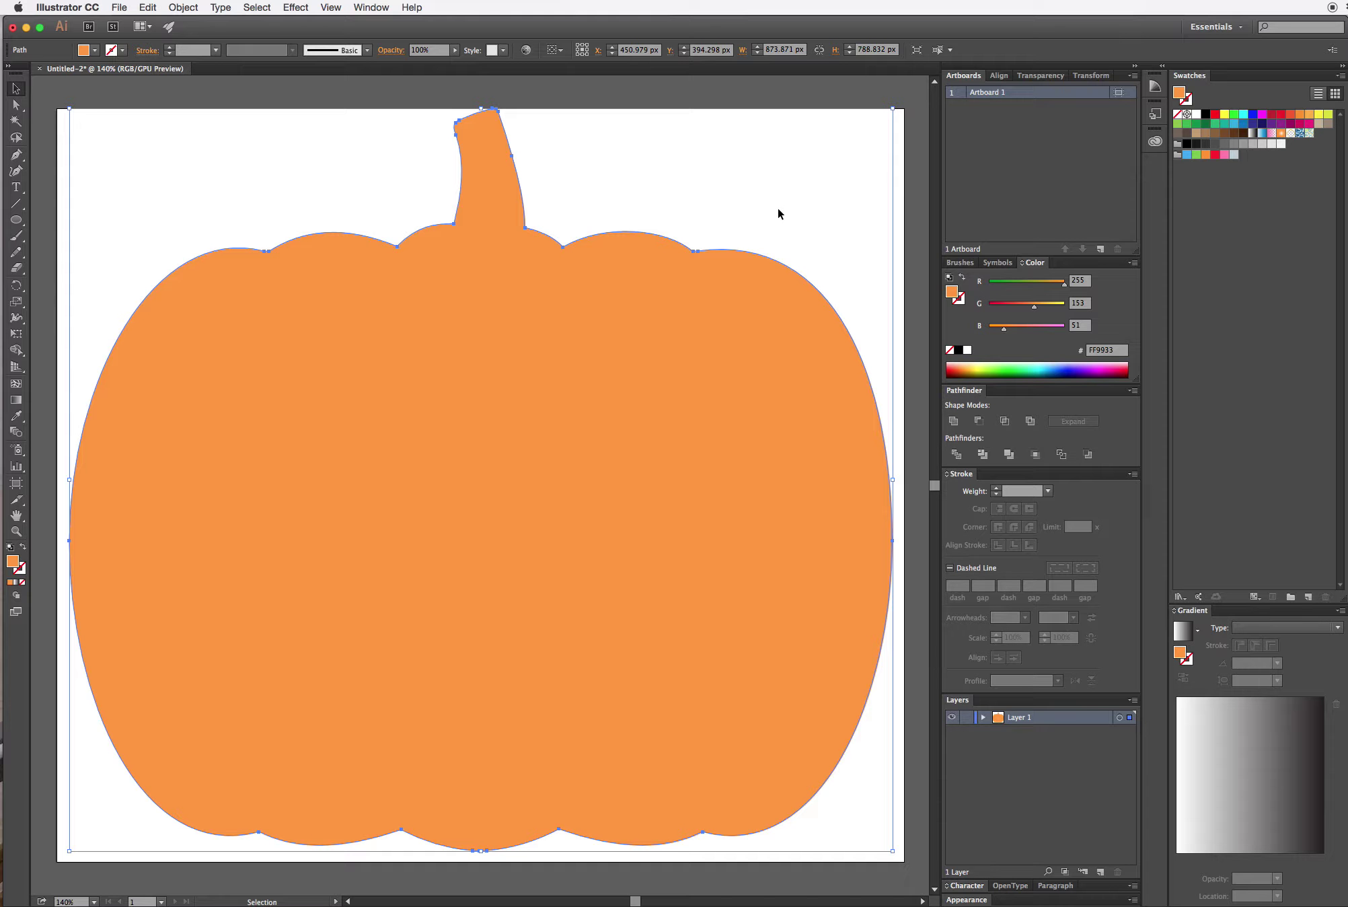
- Set the fill colour for new shapes to black (000000) with nothing selected
{"action": "left_click", "coordinate": [39, 657]}
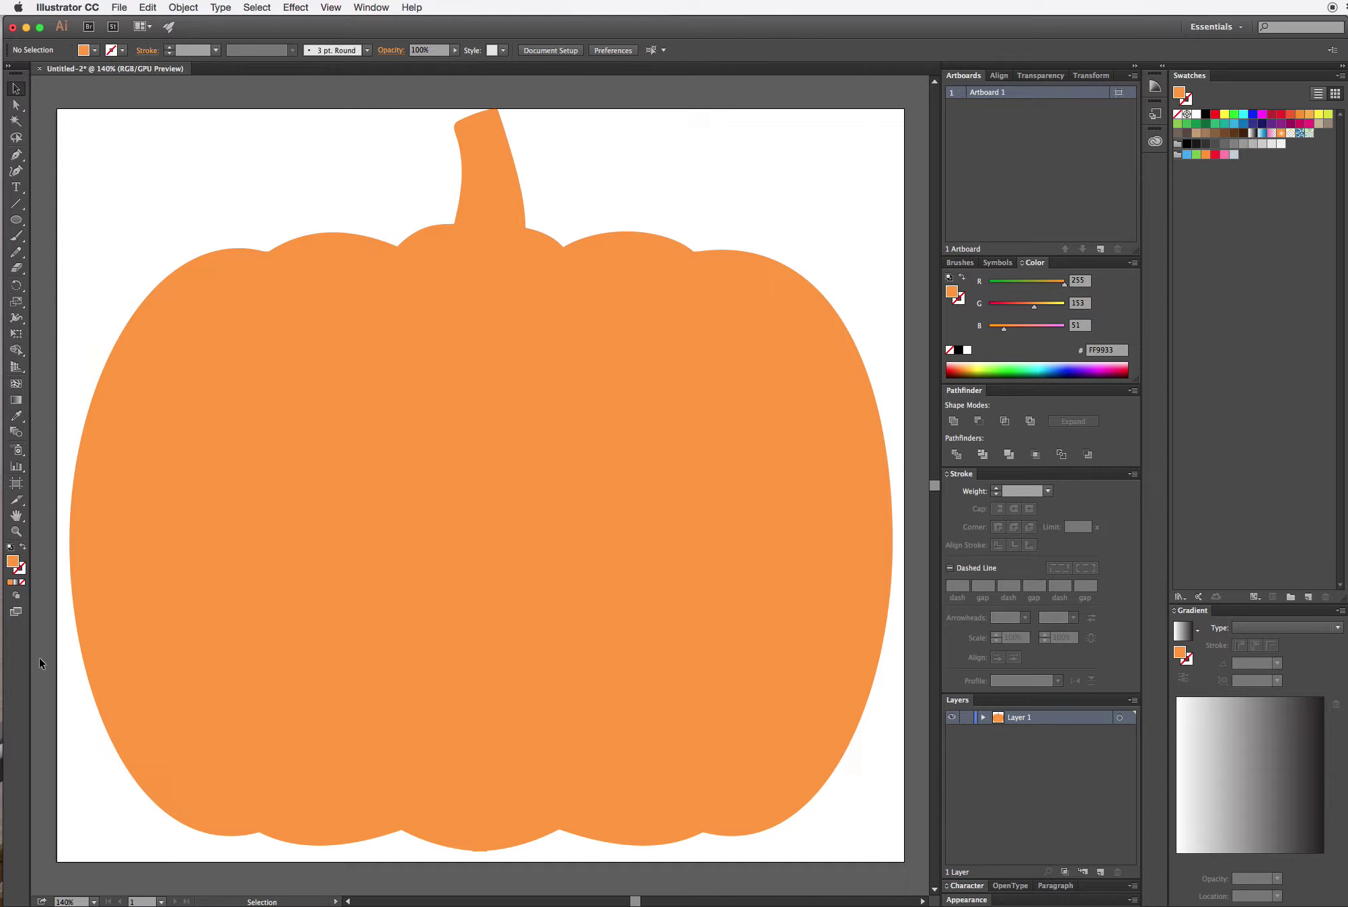
{"action": "double_click", "coordinate": [12, 562]}
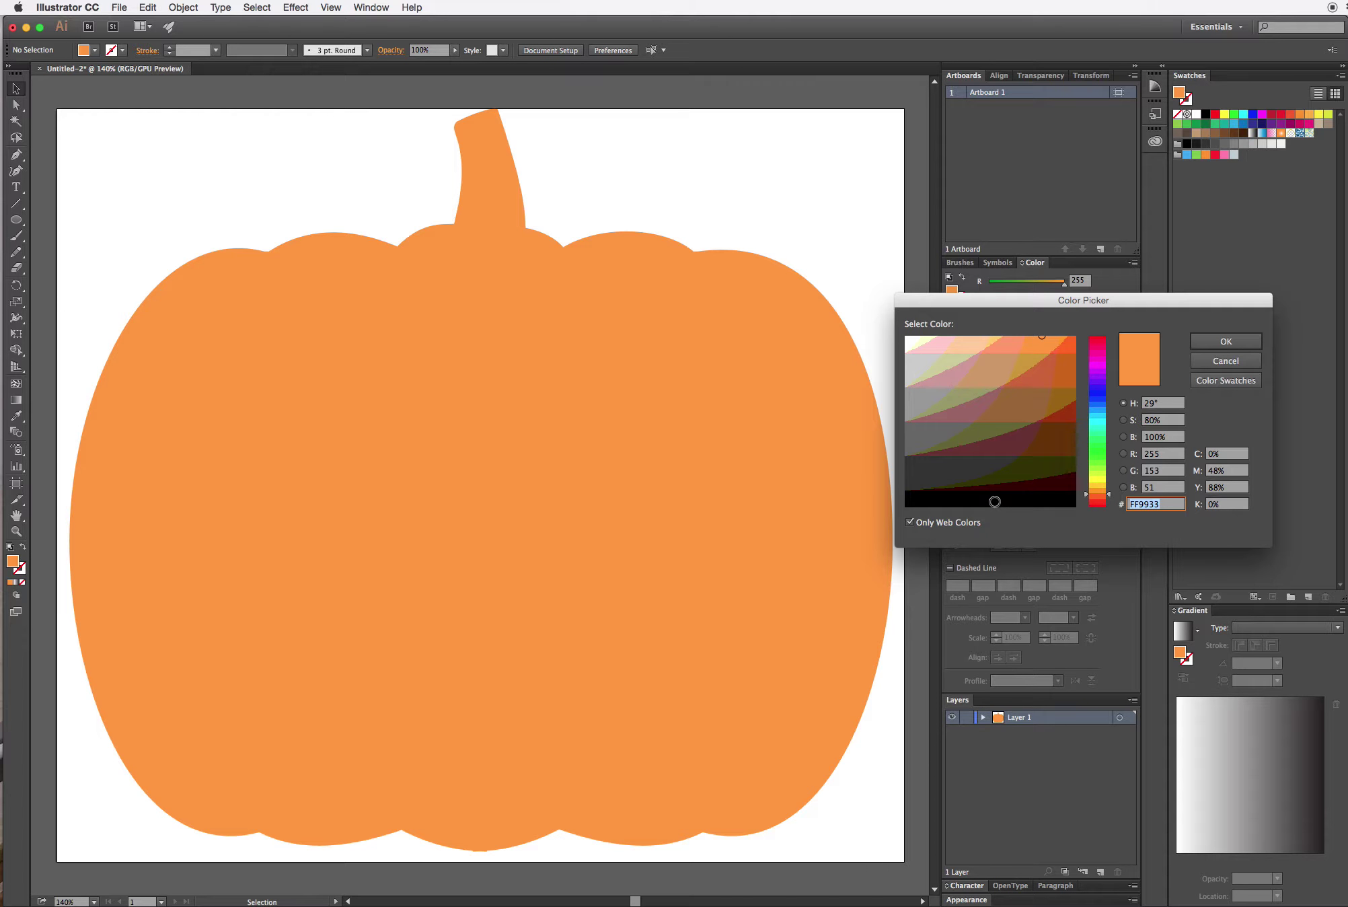
{"action": "left_click", "coordinate": [994, 501]}
{"action": "left_click", "coordinate": [1224, 343]}
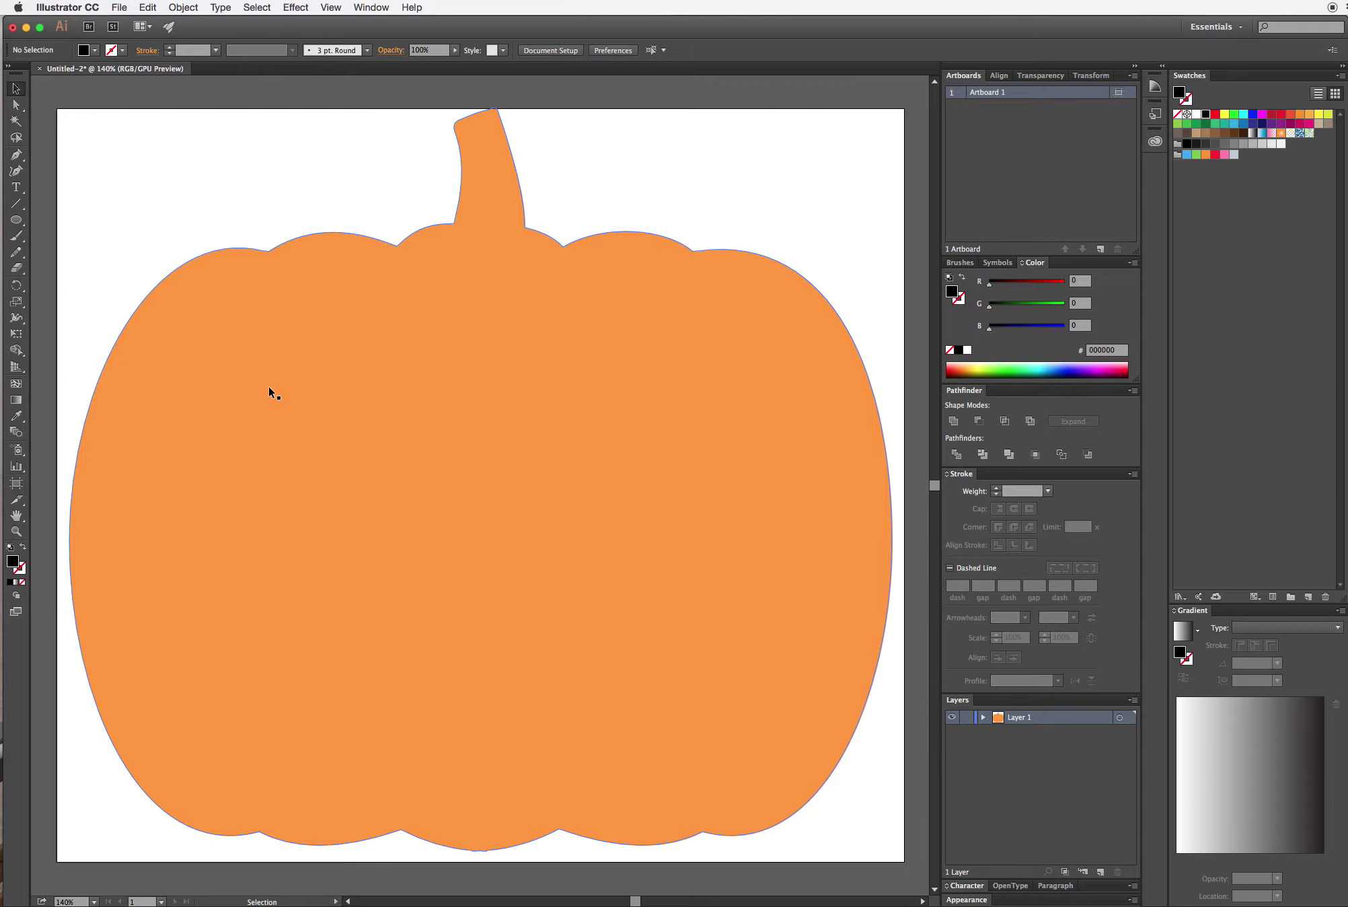
- Create a three-point star with radii of 25 px and 50 px near the pumpkin's upper-left edge as a black triangle
{"action": "left_click", "coordinate": [23, 223]}
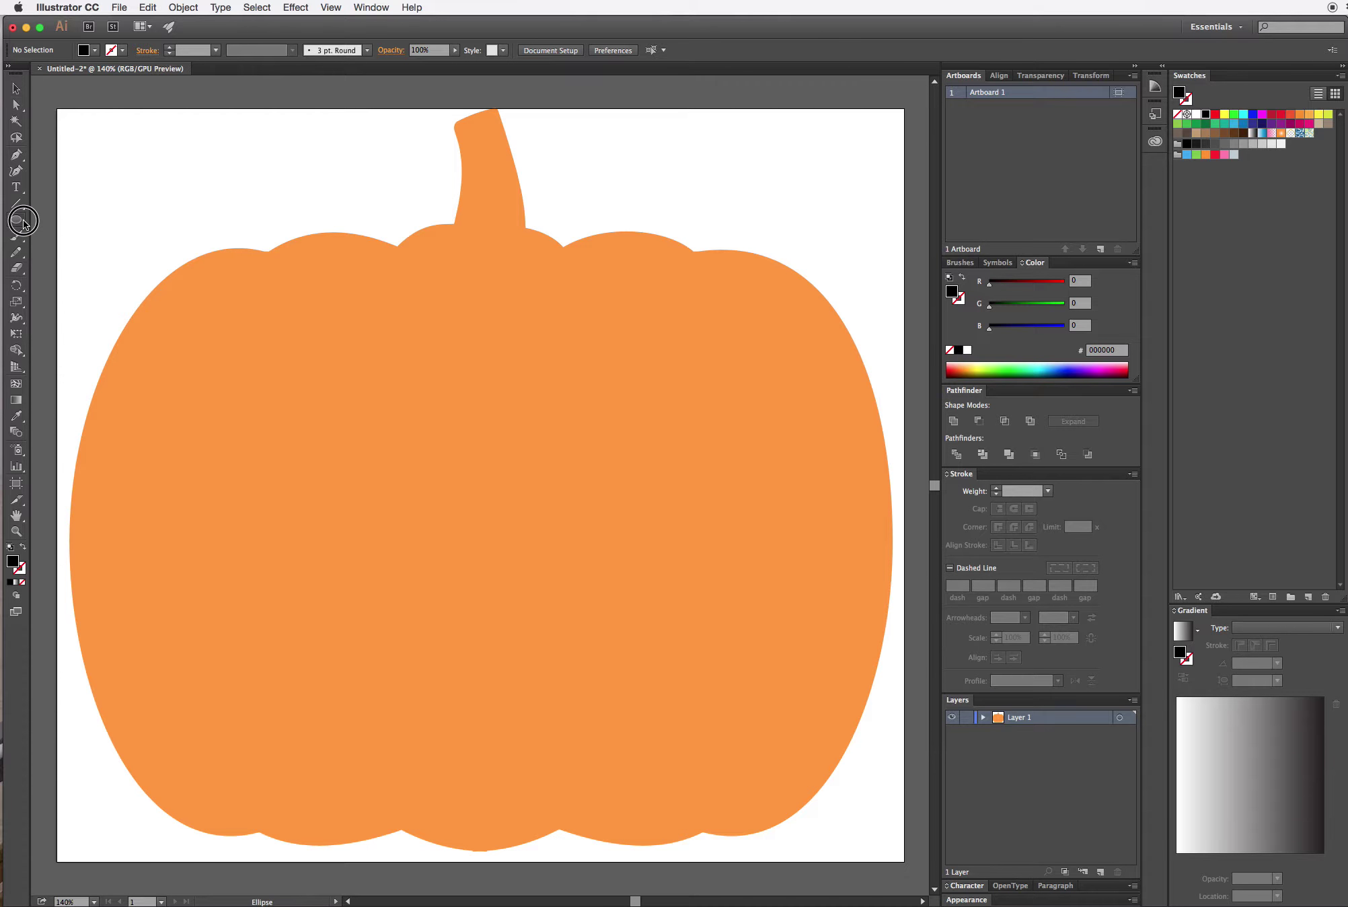
{"action": "left_click_drag", "start_coordinate": [24, 223], "coordinate": [101, 287]}
{"action": "left_click", "coordinate": [286, 206]}
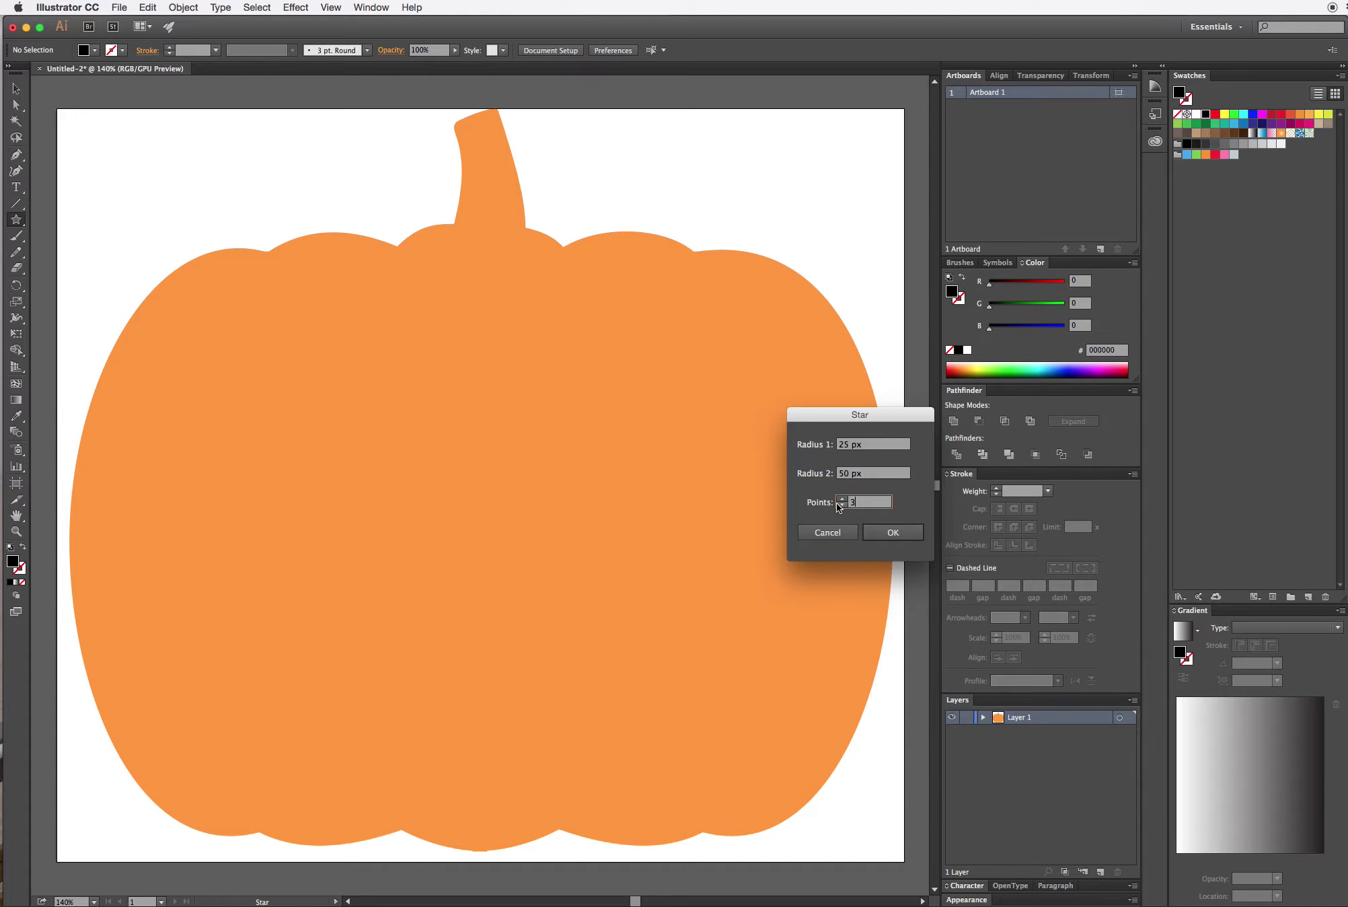
{"action": "left_click", "coordinate": [893, 532]}
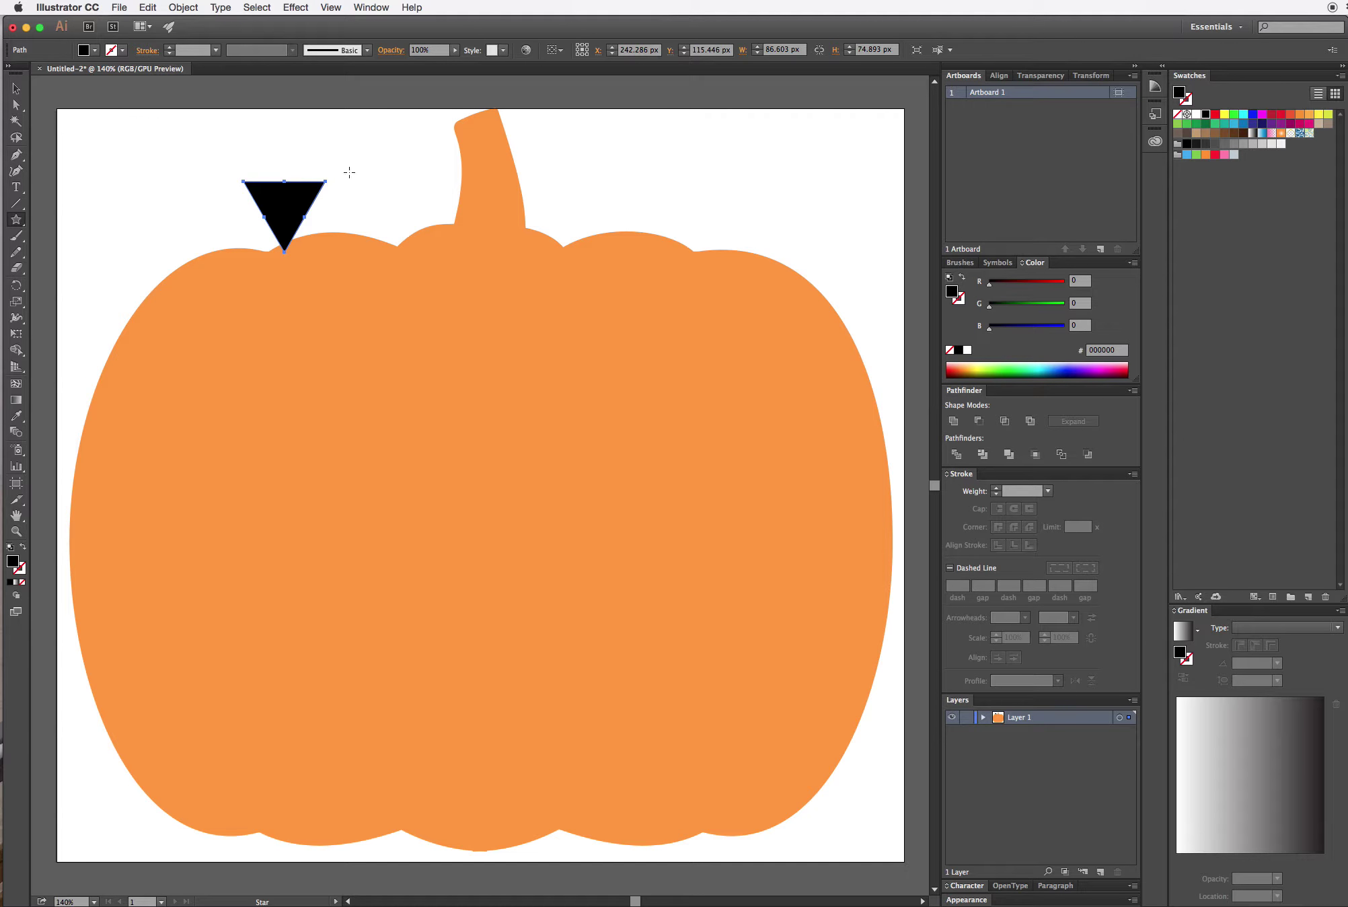
- Place the triangle at the pumpkin's left eye, rotated to point upward with a slight tilt and enlarged to about 176 by 158 px
{"action": "left_click", "coordinate": [17, 88]}
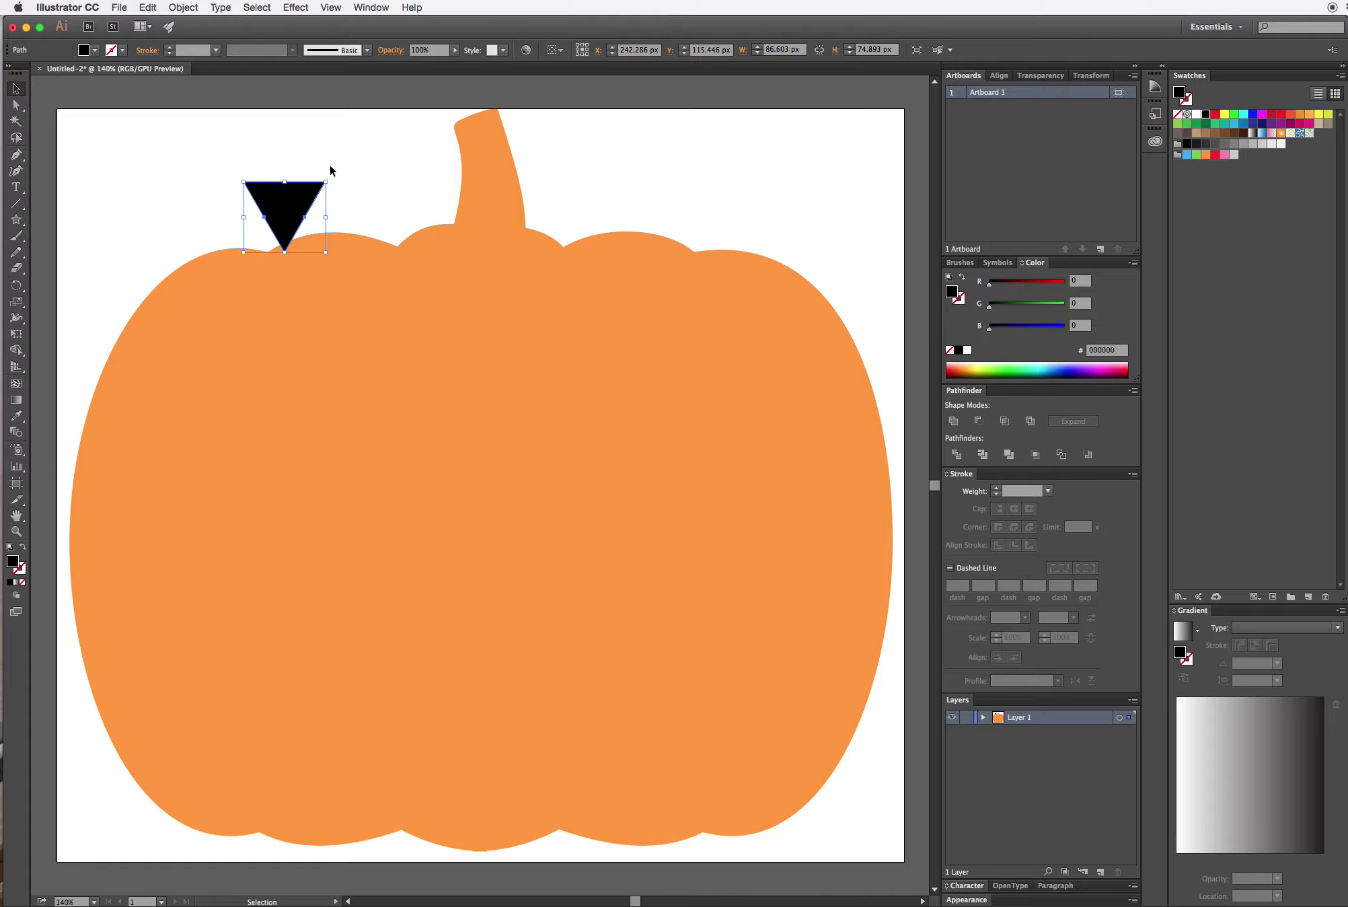
{"action": "left_click_drag", "start_coordinate": [329, 176], "coordinate": [382, 450]}
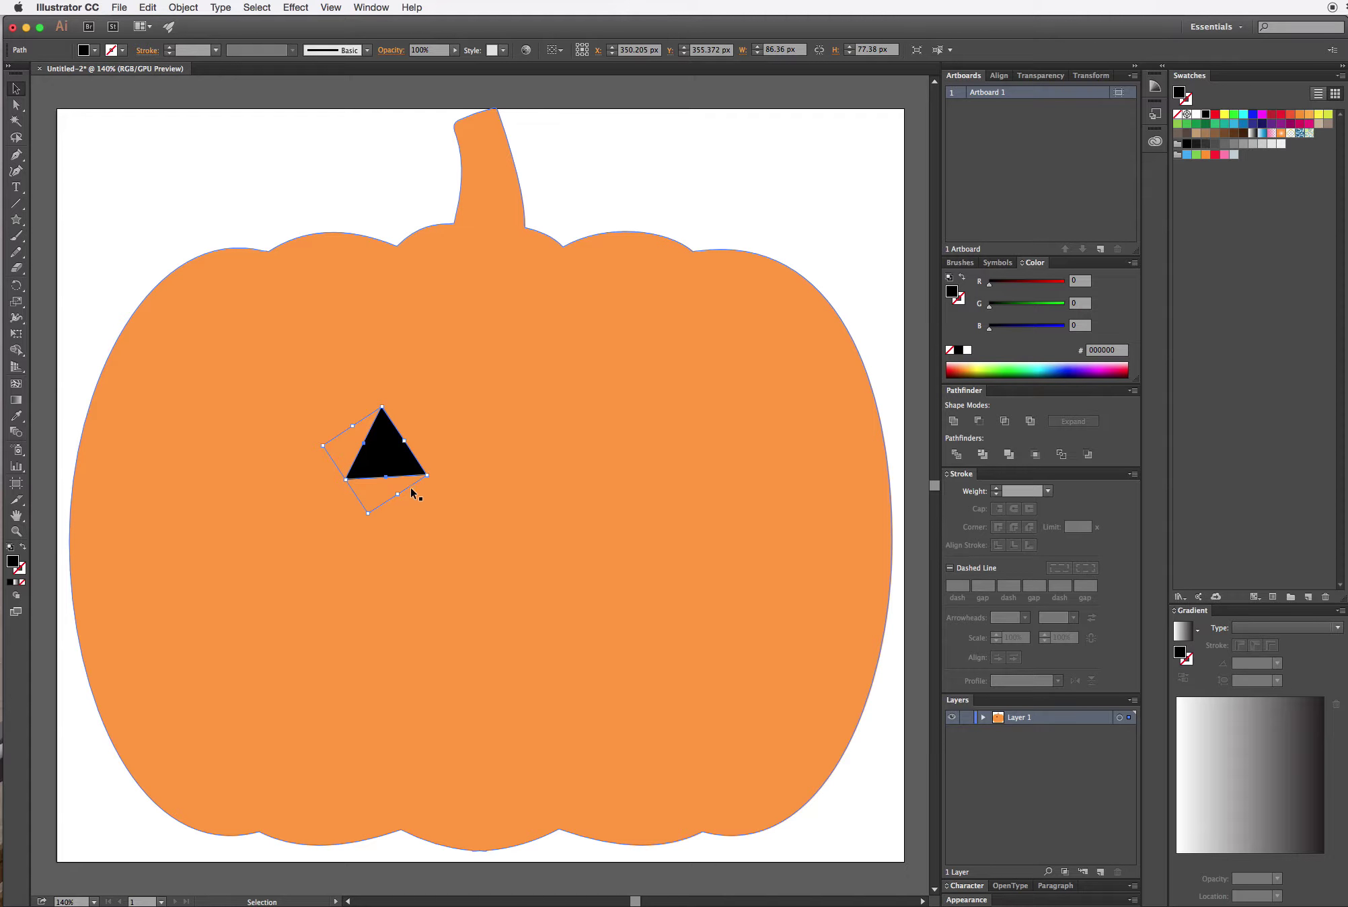
{"action": "left_click_drag", "start_coordinate": [431, 476], "coordinate": [403, 462]}
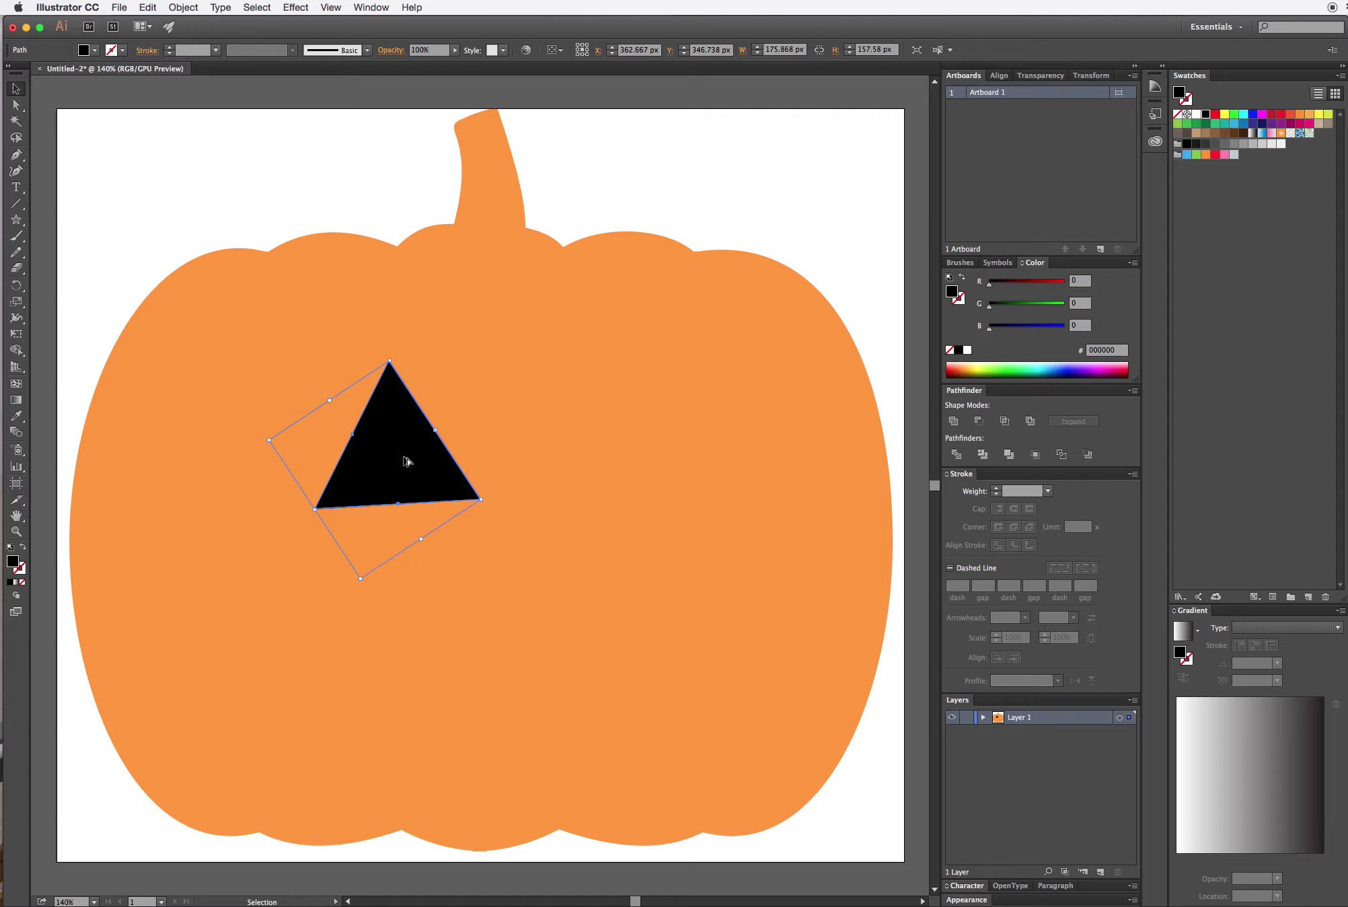
- Place a copy of the triangle eye about 209 px to its right and reflect the copy across the vertical axis
{"action": "left_click_drag", "start_coordinate": [407, 461], "coordinate": [600, 455]}
{"action": "left_click", "coordinate": [599, 454]}
{"action": "right_click", "coordinate": [599, 453]}
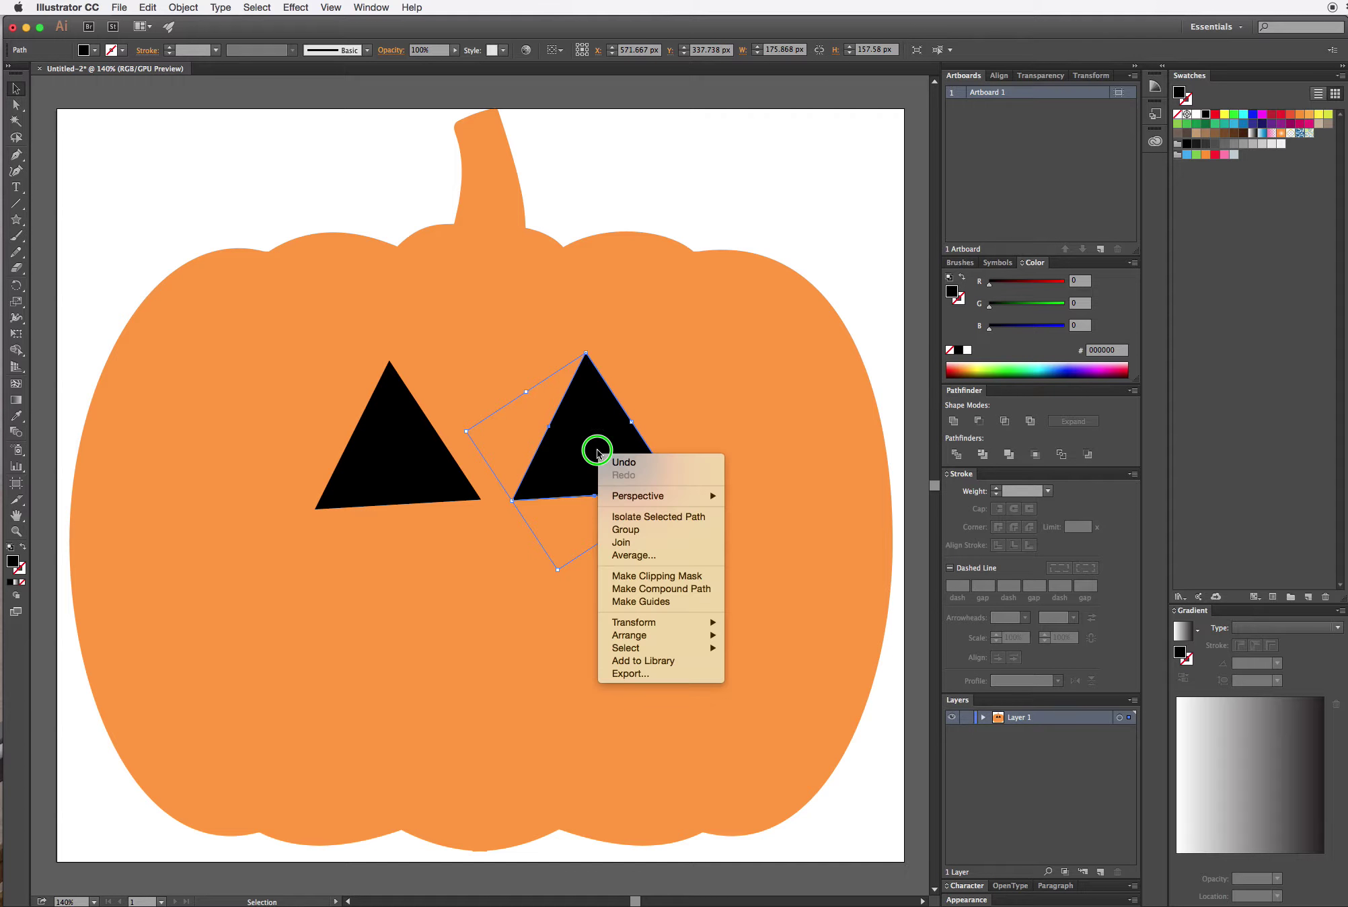
{"action": "left_click", "coordinate": [650, 624]}
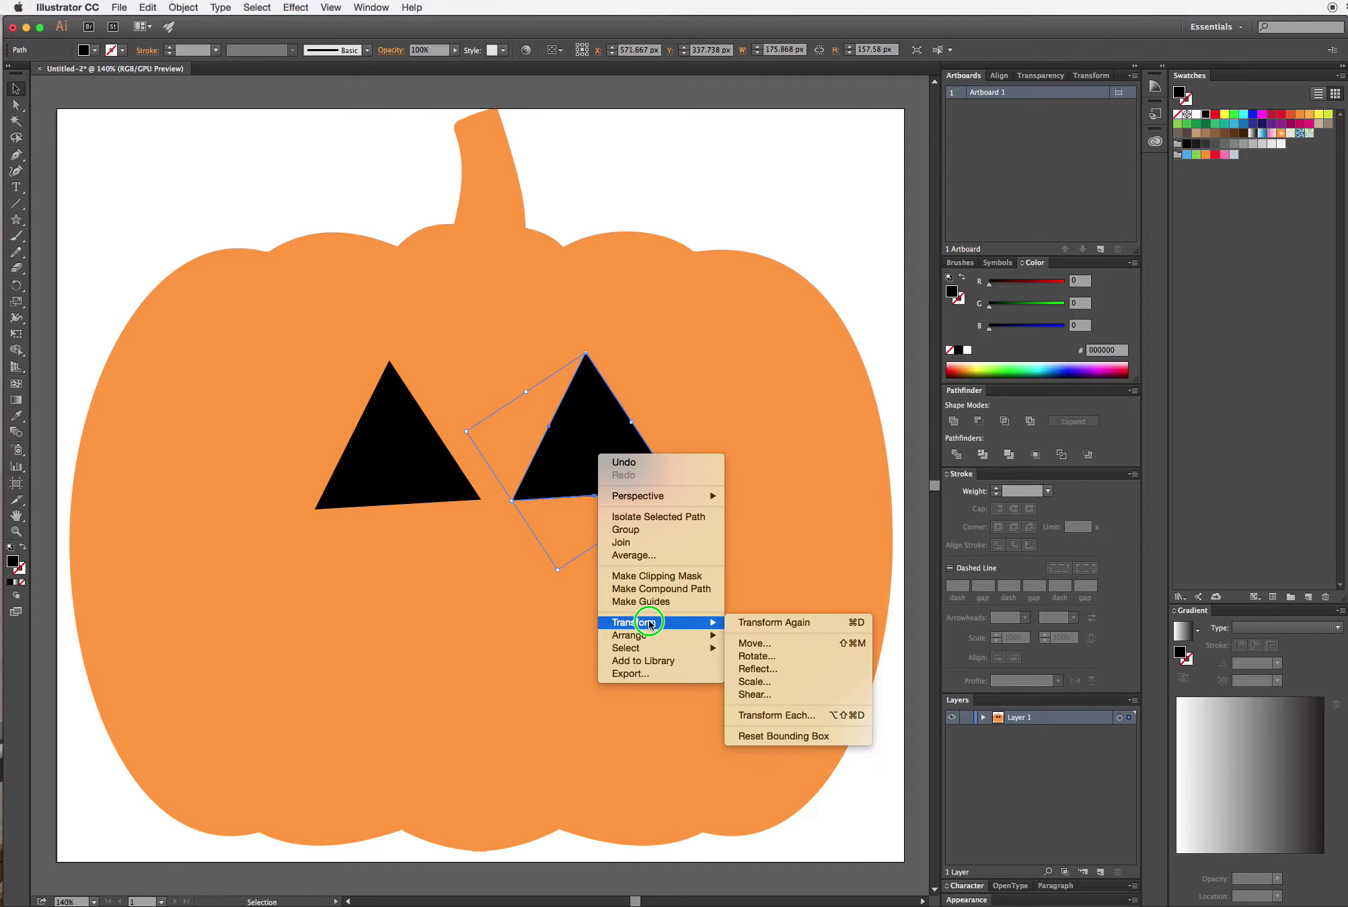
{"action": "left_click", "coordinate": [789, 668]}
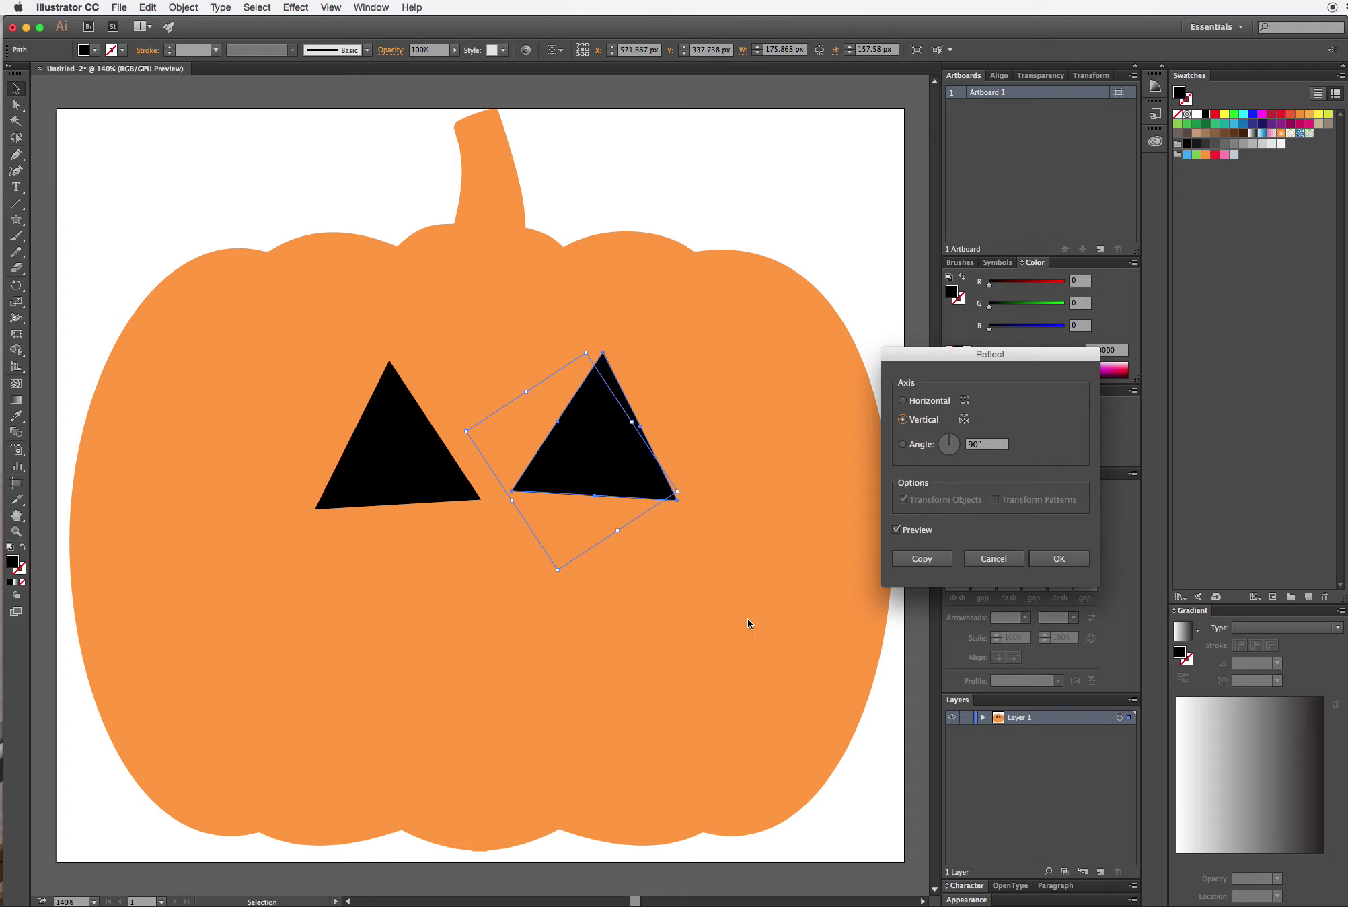
{"action": "left_click", "coordinate": [1076, 563]}
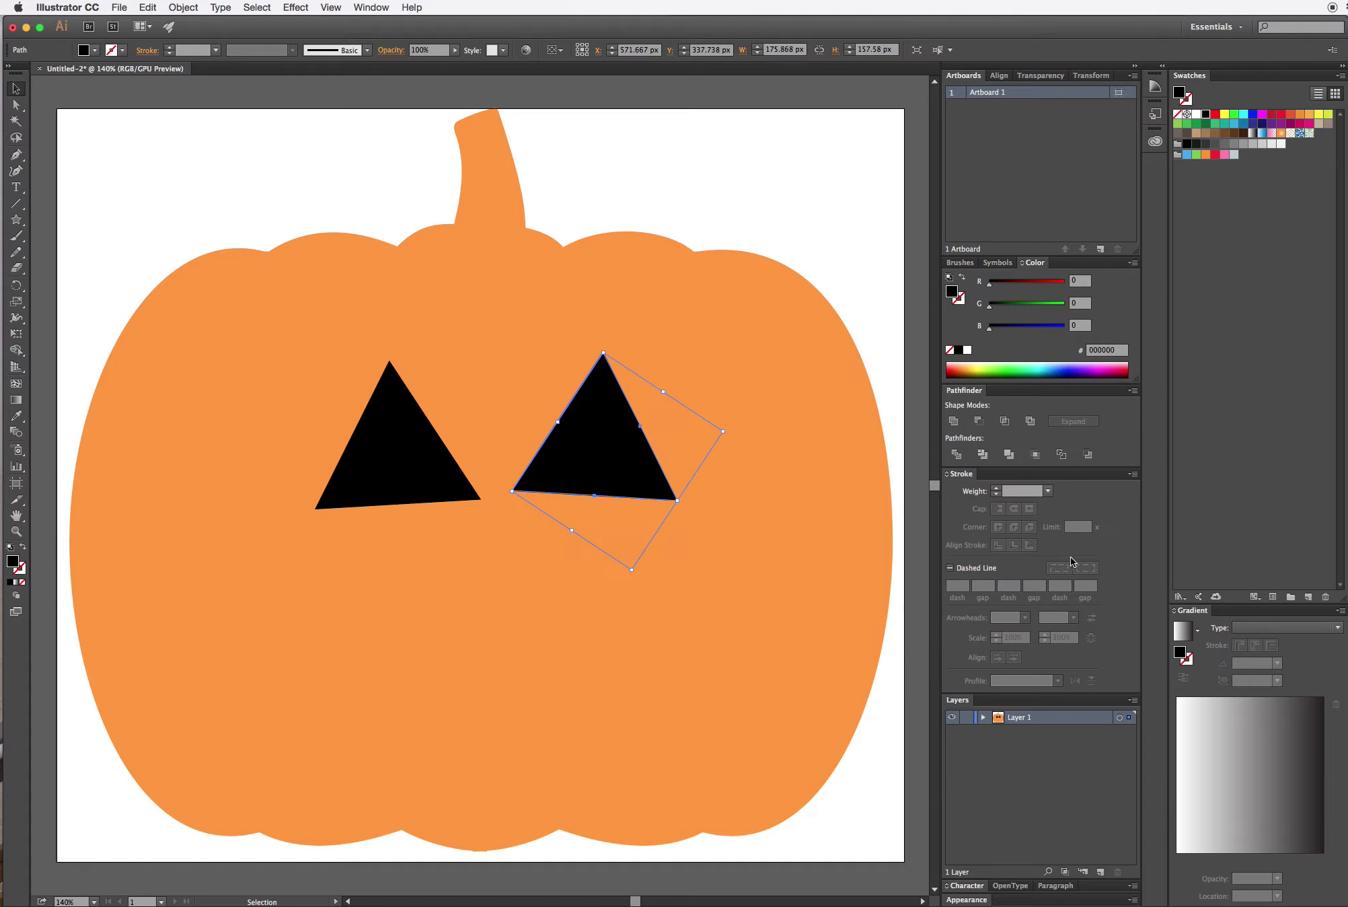
- Align the bottom edges of the two triangle eyes and leave nothing selected
{"action": "left_click", "coordinate": [392, 451], "text": "shift"}
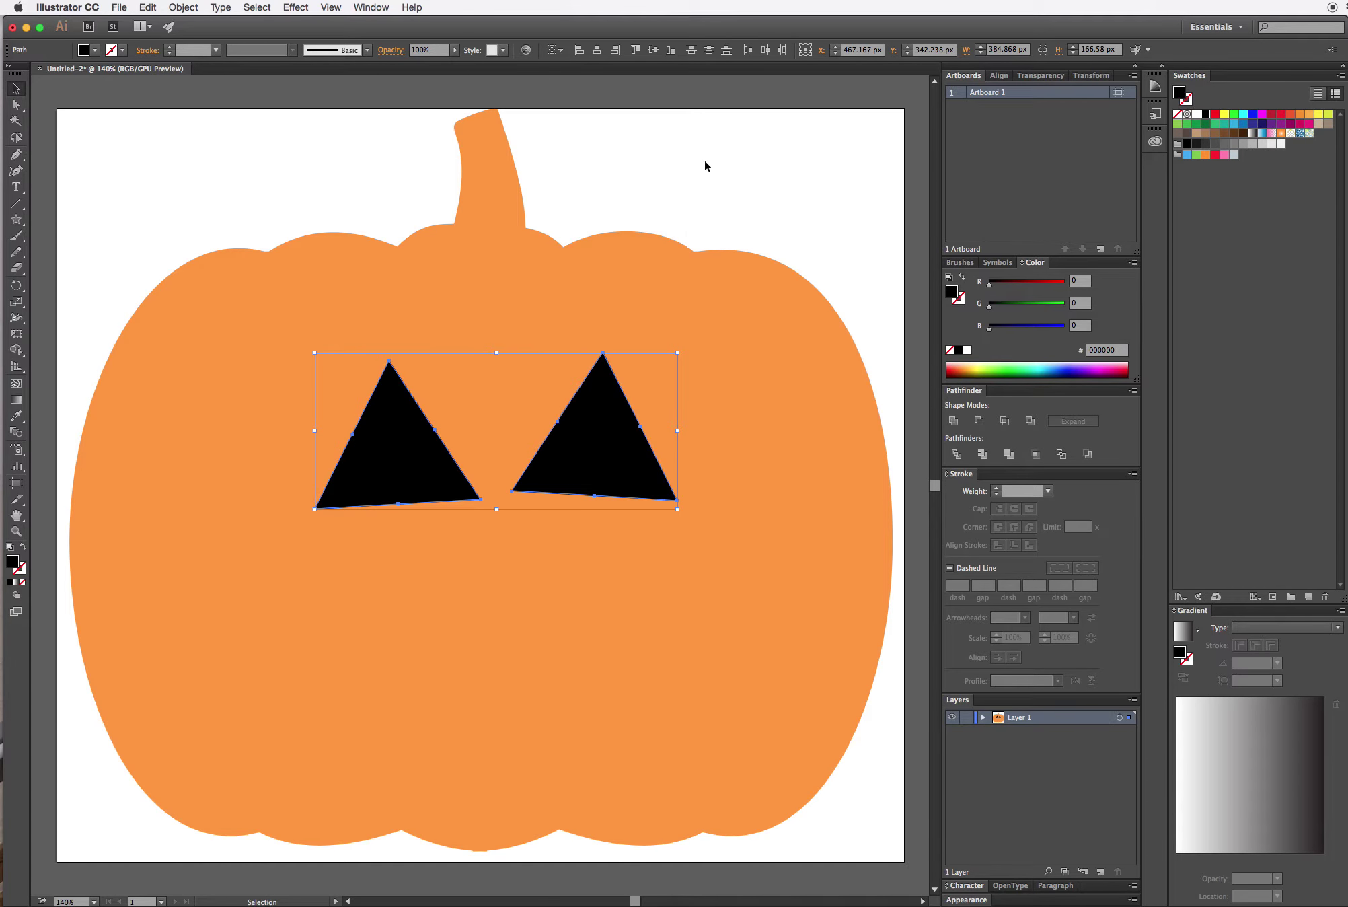
{"action": "left_click", "coordinate": [673, 53]}
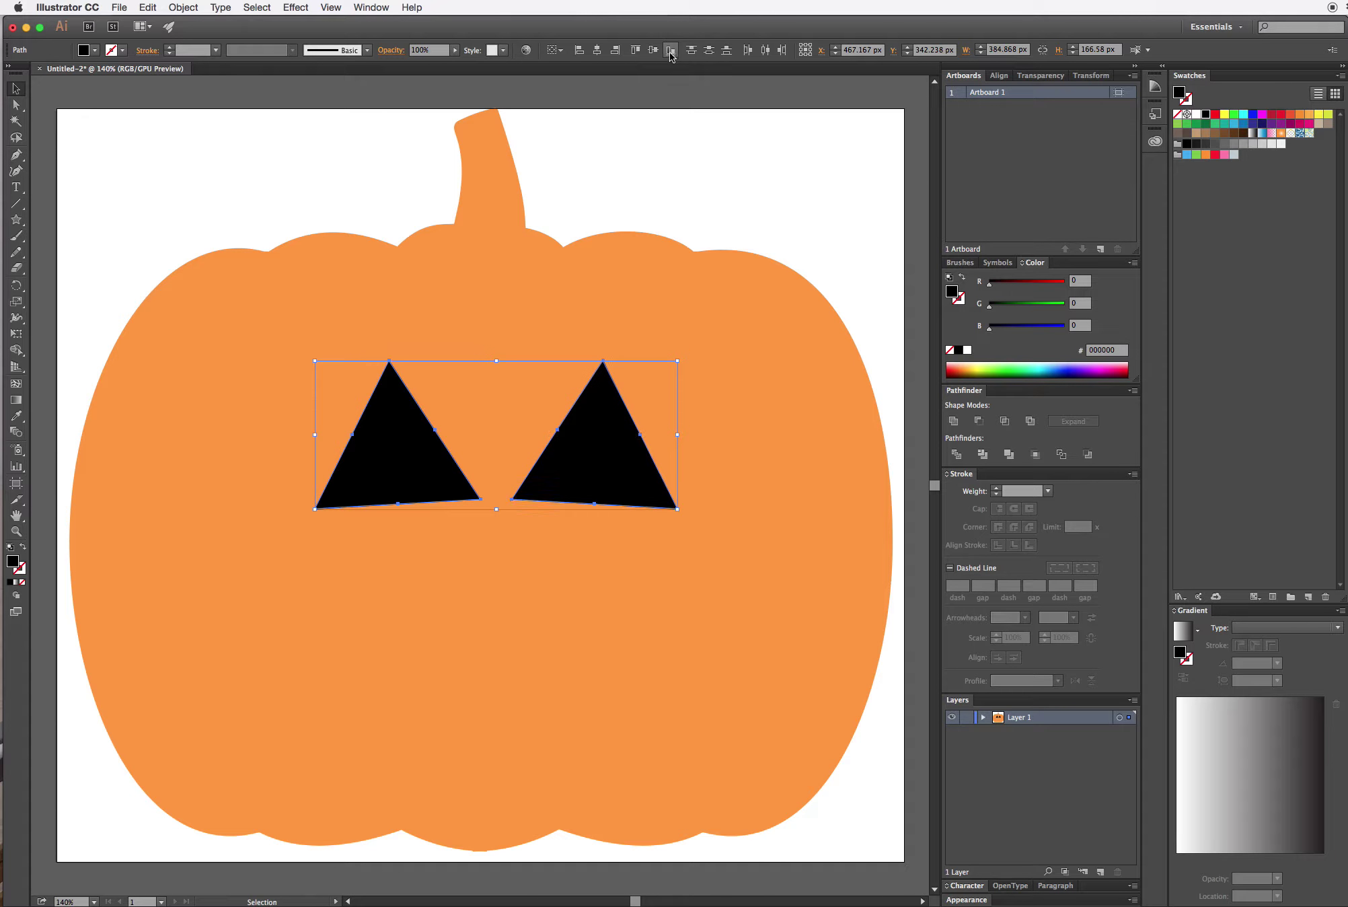
{"action": "left_click", "coordinate": [658, 188]}
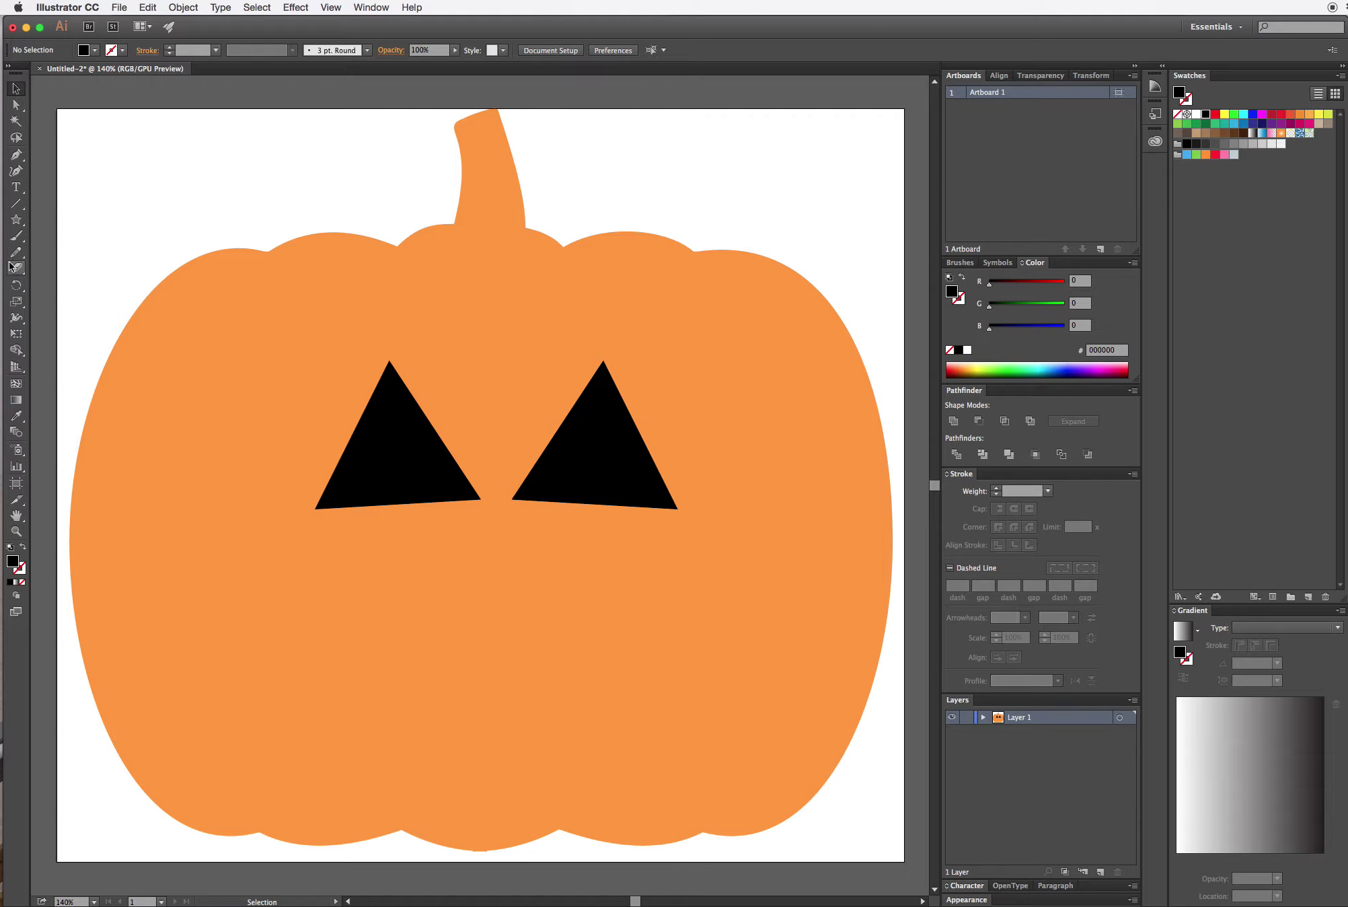
- Draw a black ellipse about 479 by 299 px below the eyes and lower its top anchor point to form a smiling mouth
{"action": "left_click", "coordinate": [16, 220]}
{"action": "left_click_drag", "start_coordinate": [17, 224], "coordinate": [84, 253]}
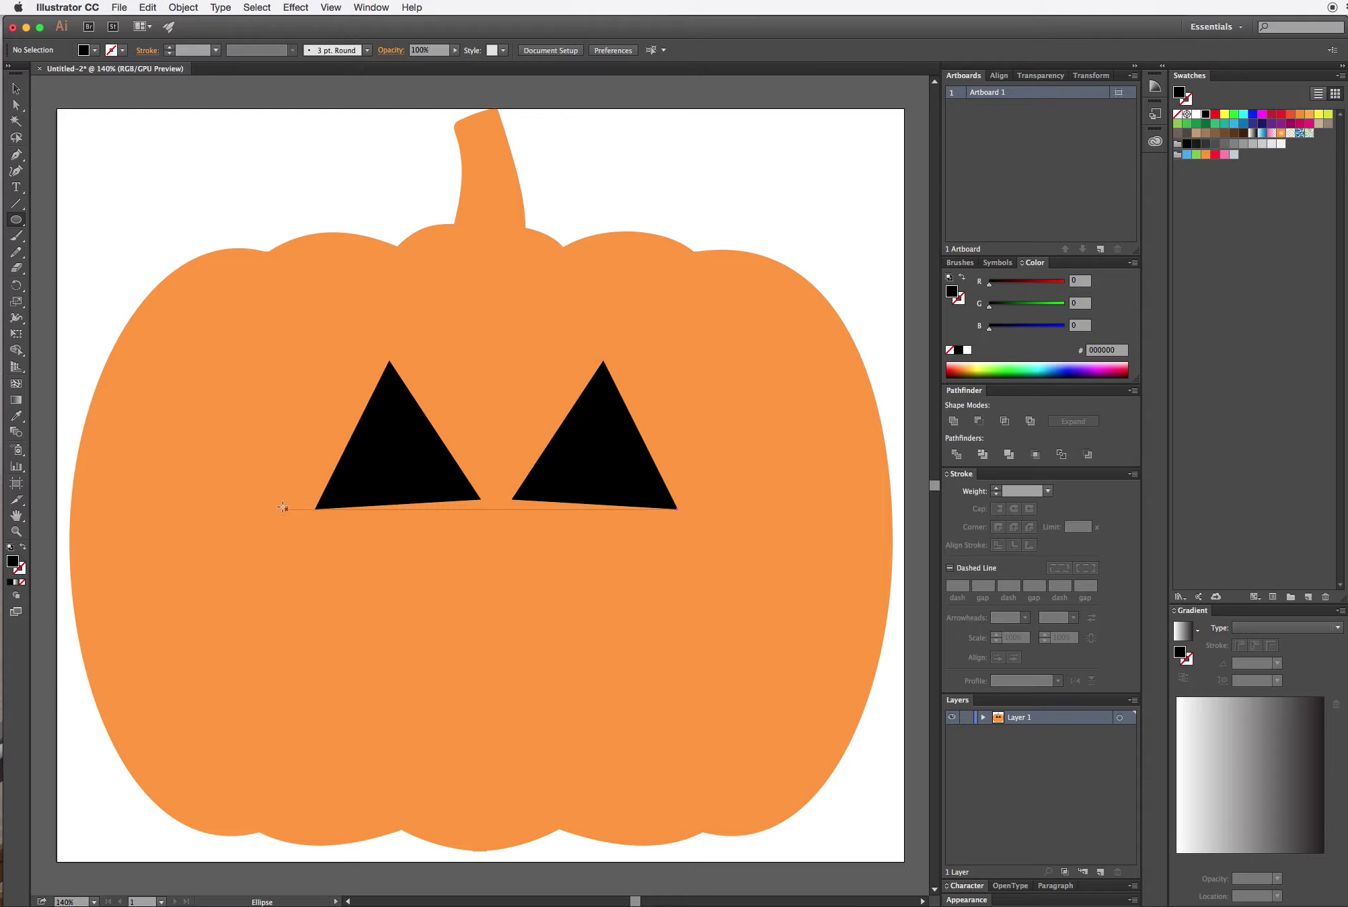
{"action": "left_click_drag", "start_coordinate": [260, 484], "coordinate": [712, 766]}
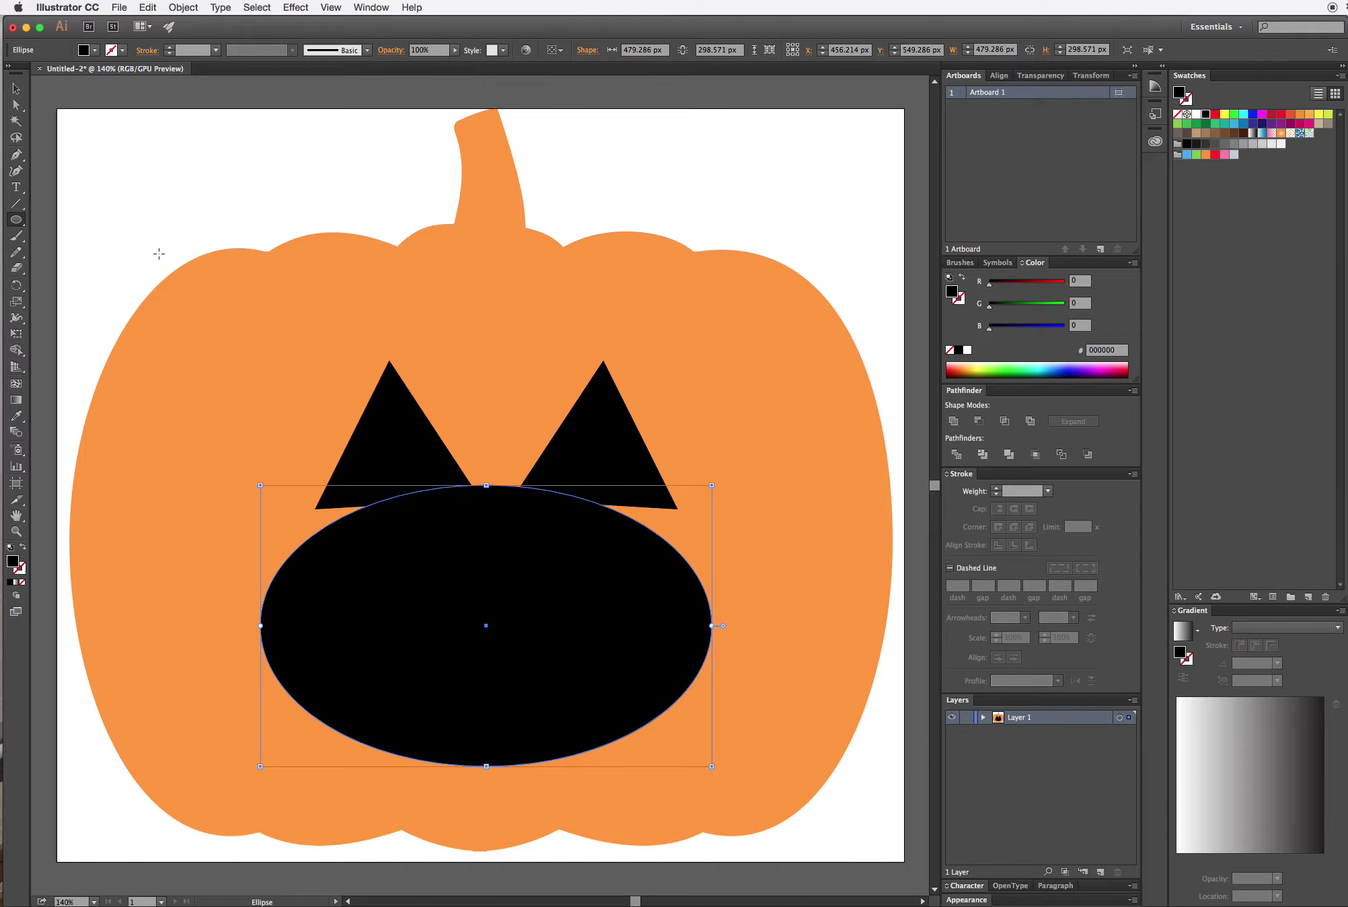
{"action": "left_click", "coordinate": [15, 105]}
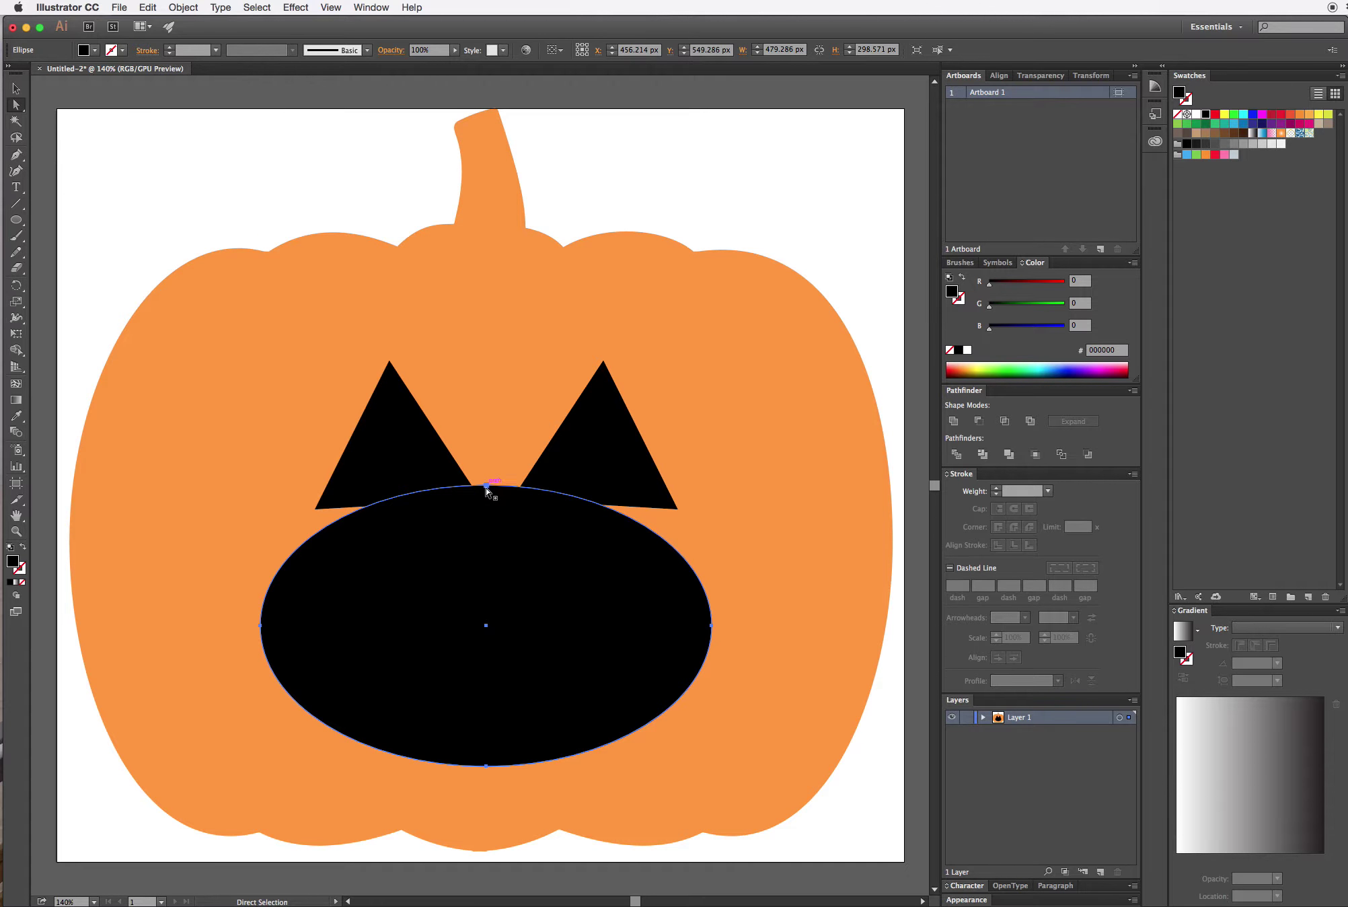
{"action": "left_click_drag", "start_coordinate": [486, 485], "coordinate": [497, 656]}
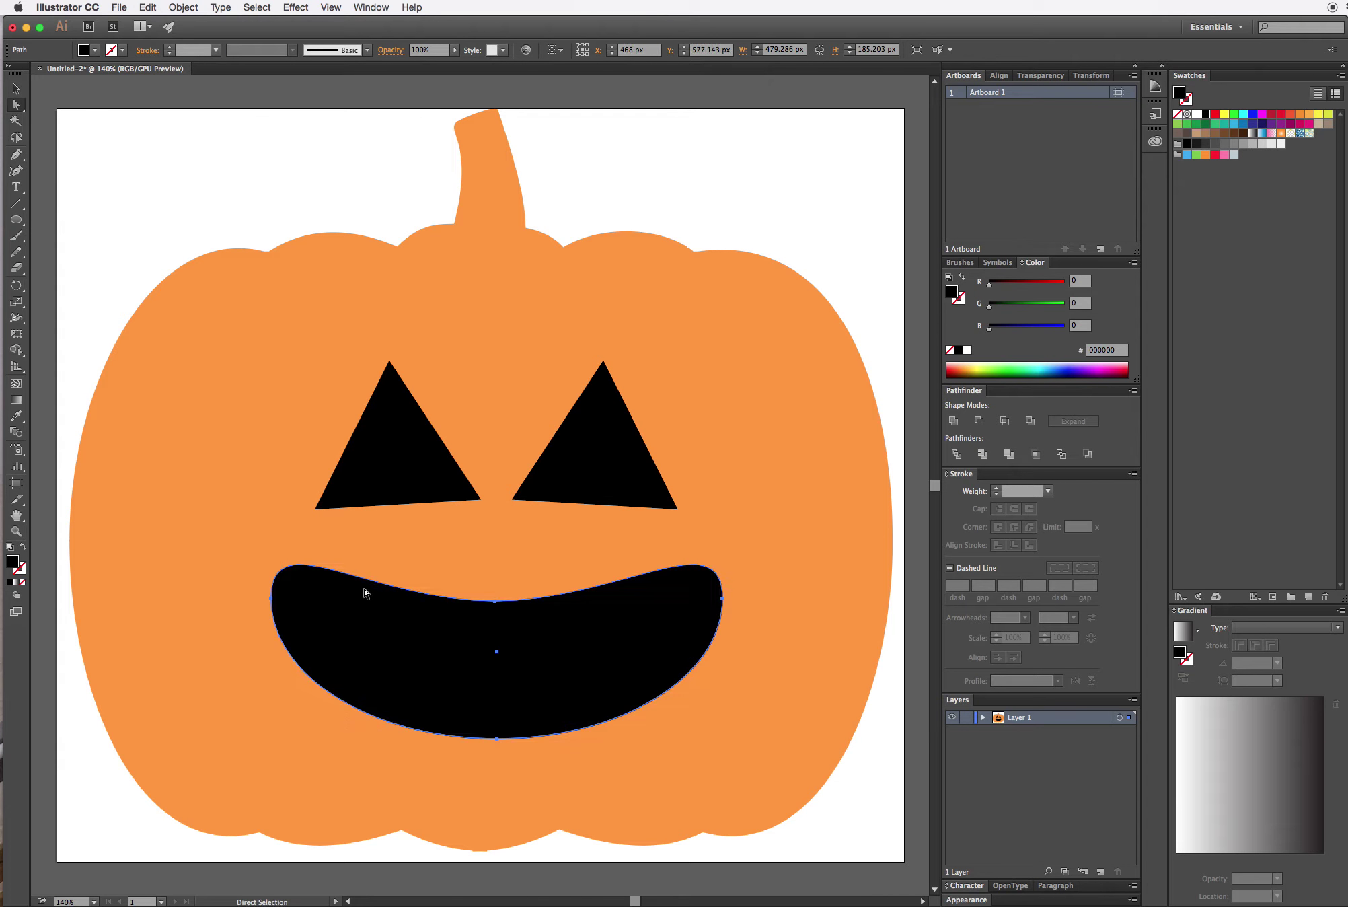
{"action": "left_click", "coordinate": [272, 598]}
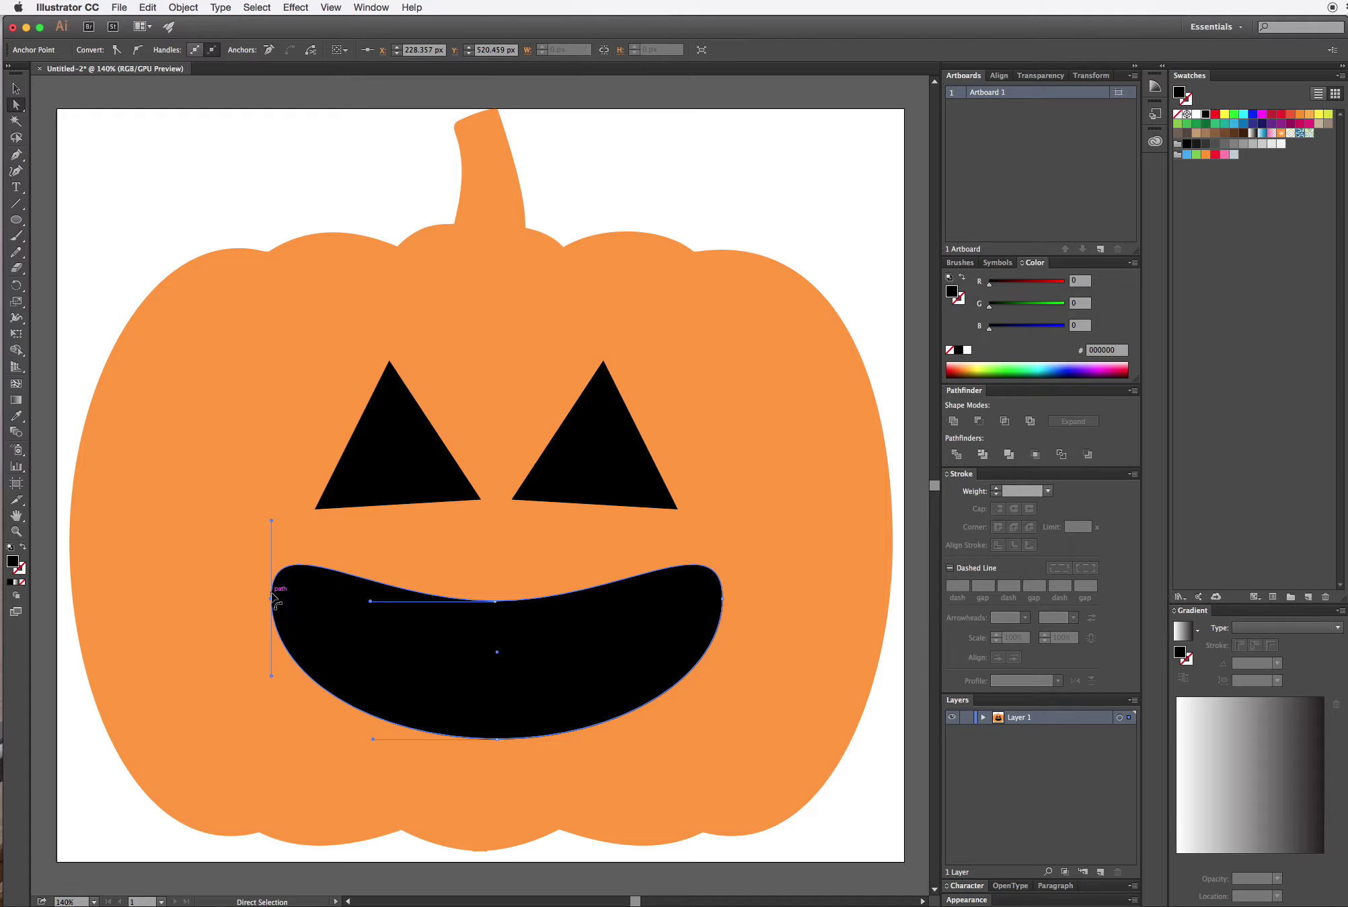
{"action": "left_click_drag", "start_coordinate": [270, 519], "coordinate": [283, 533]}
{"action": "key", "text": "super+z"}
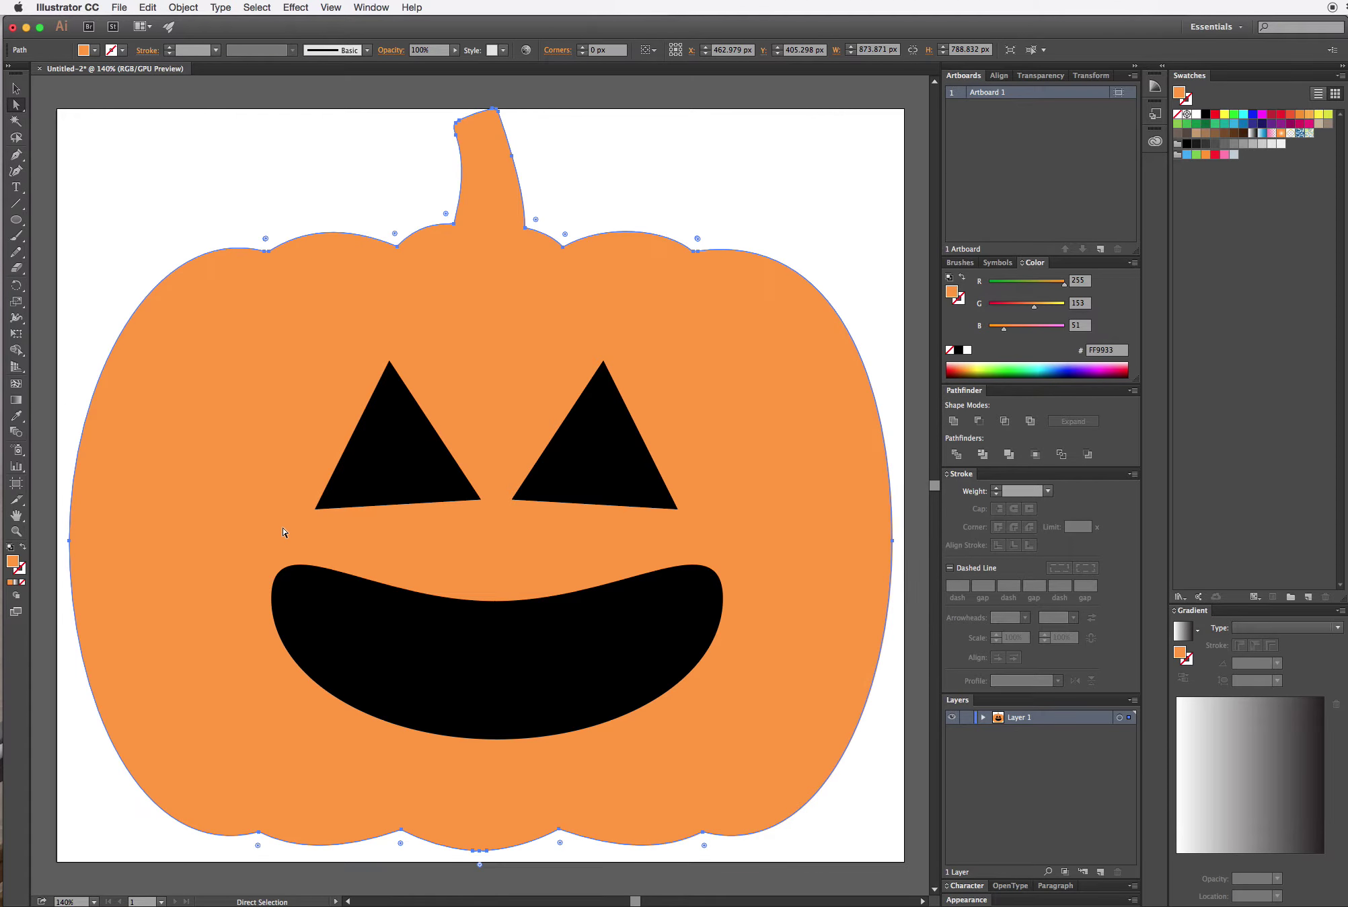
{"action": "left_click", "coordinate": [298, 600]}
{"action": "left_click", "coordinate": [271, 597]}
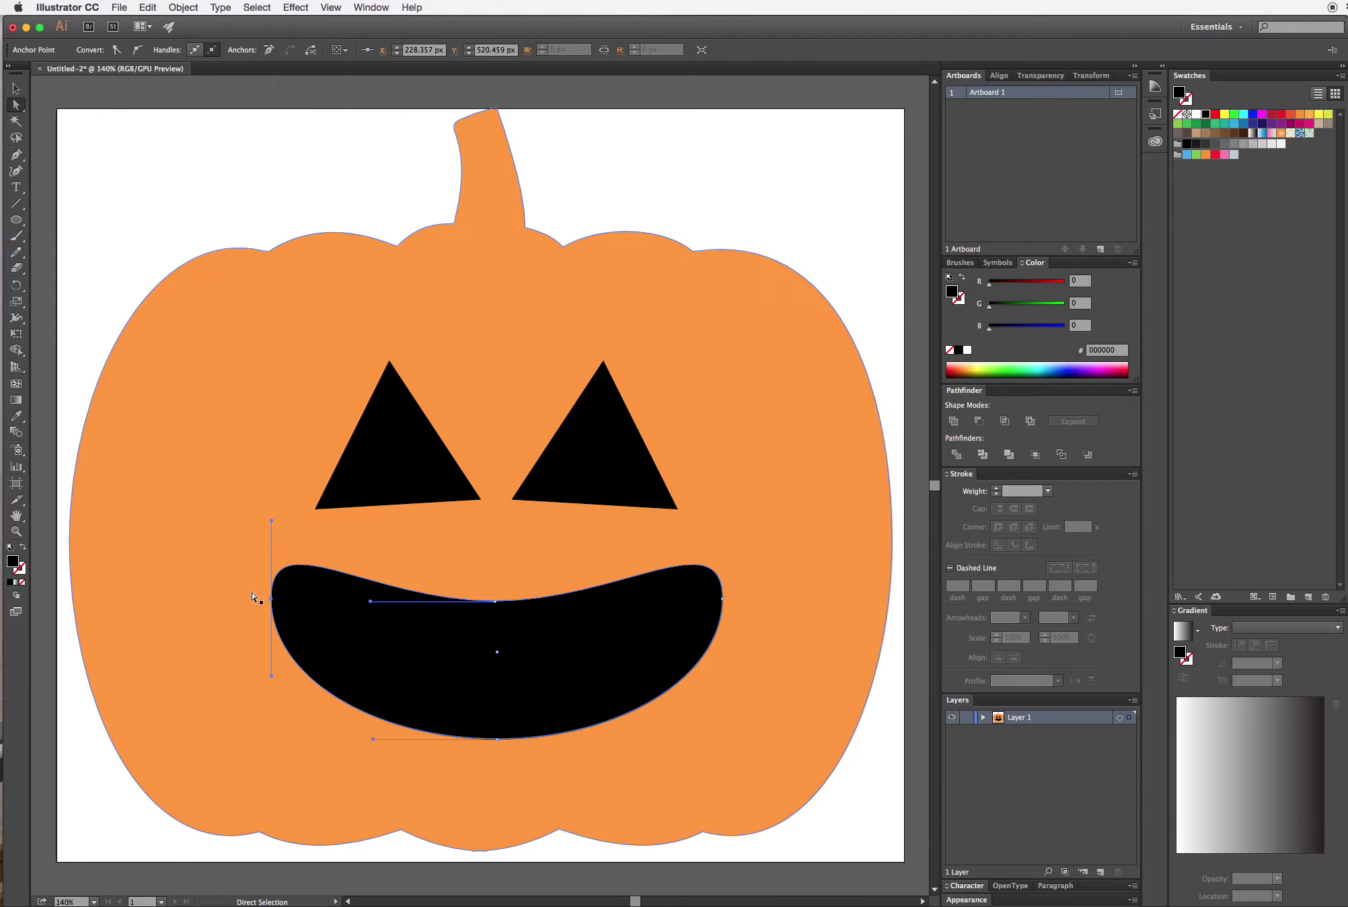
{"action": "left_click", "coordinate": [16, 88]}
{"action": "left_click", "coordinate": [202, 296]}
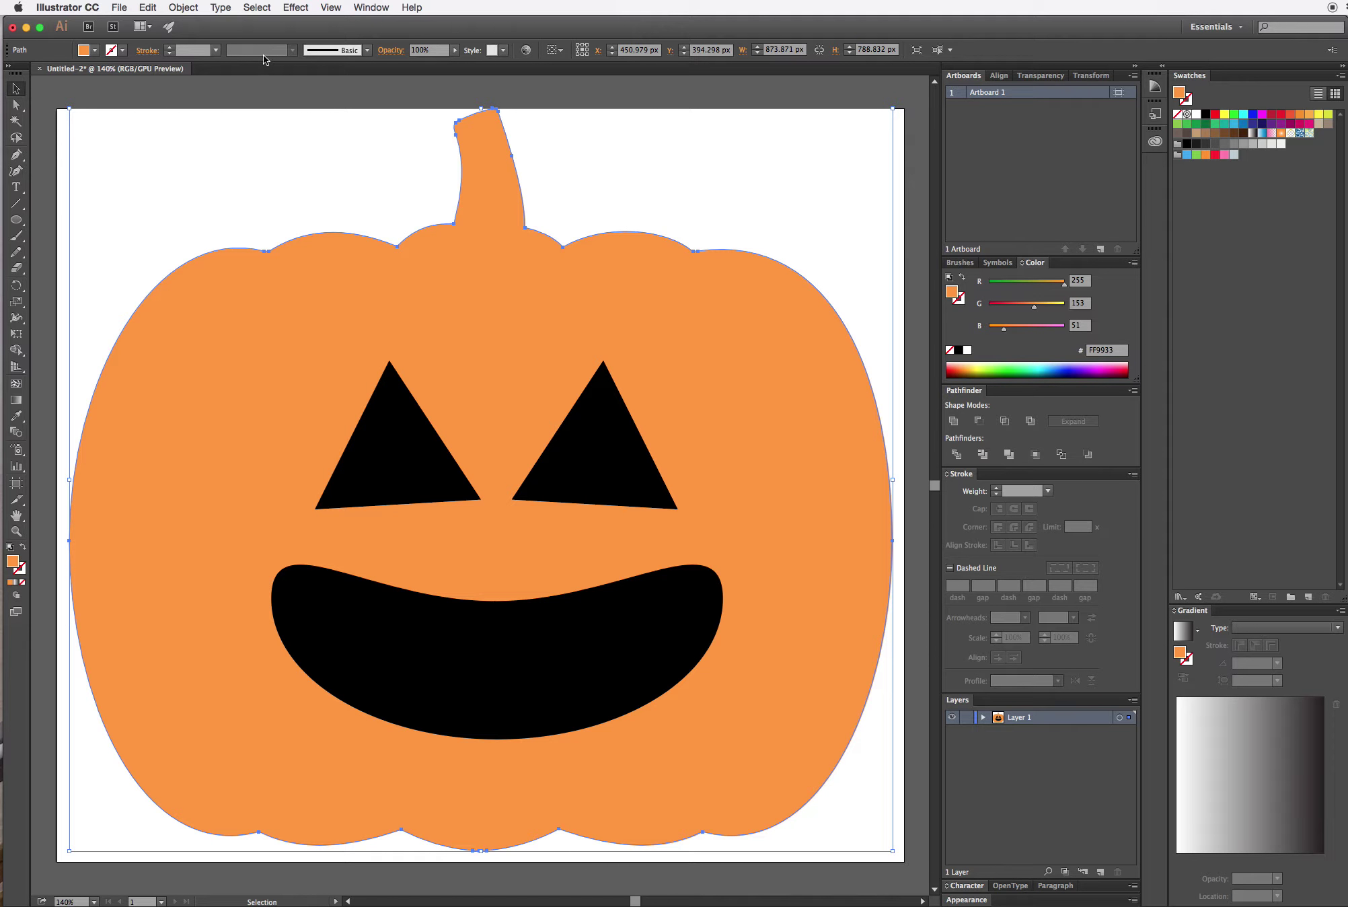
{"action": "key", "text": "super+shift+a"}
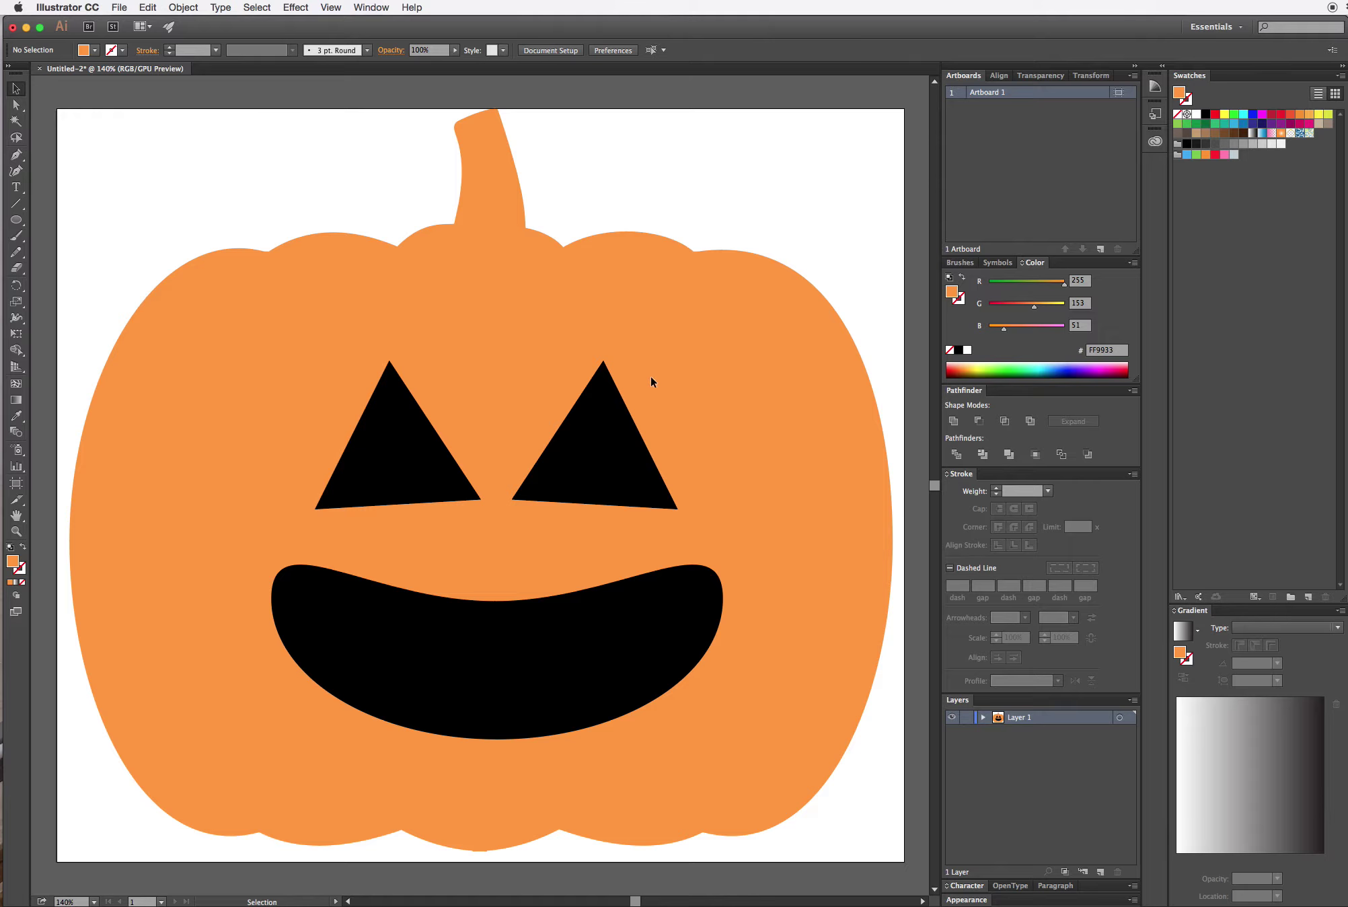
- Sharpen both corners of the mouth by retracting the upper direction handles of its left and right anchor points
{"action": "left_click", "coordinate": [337, 618]}
{"action": "left_click", "coordinate": [16, 106]}
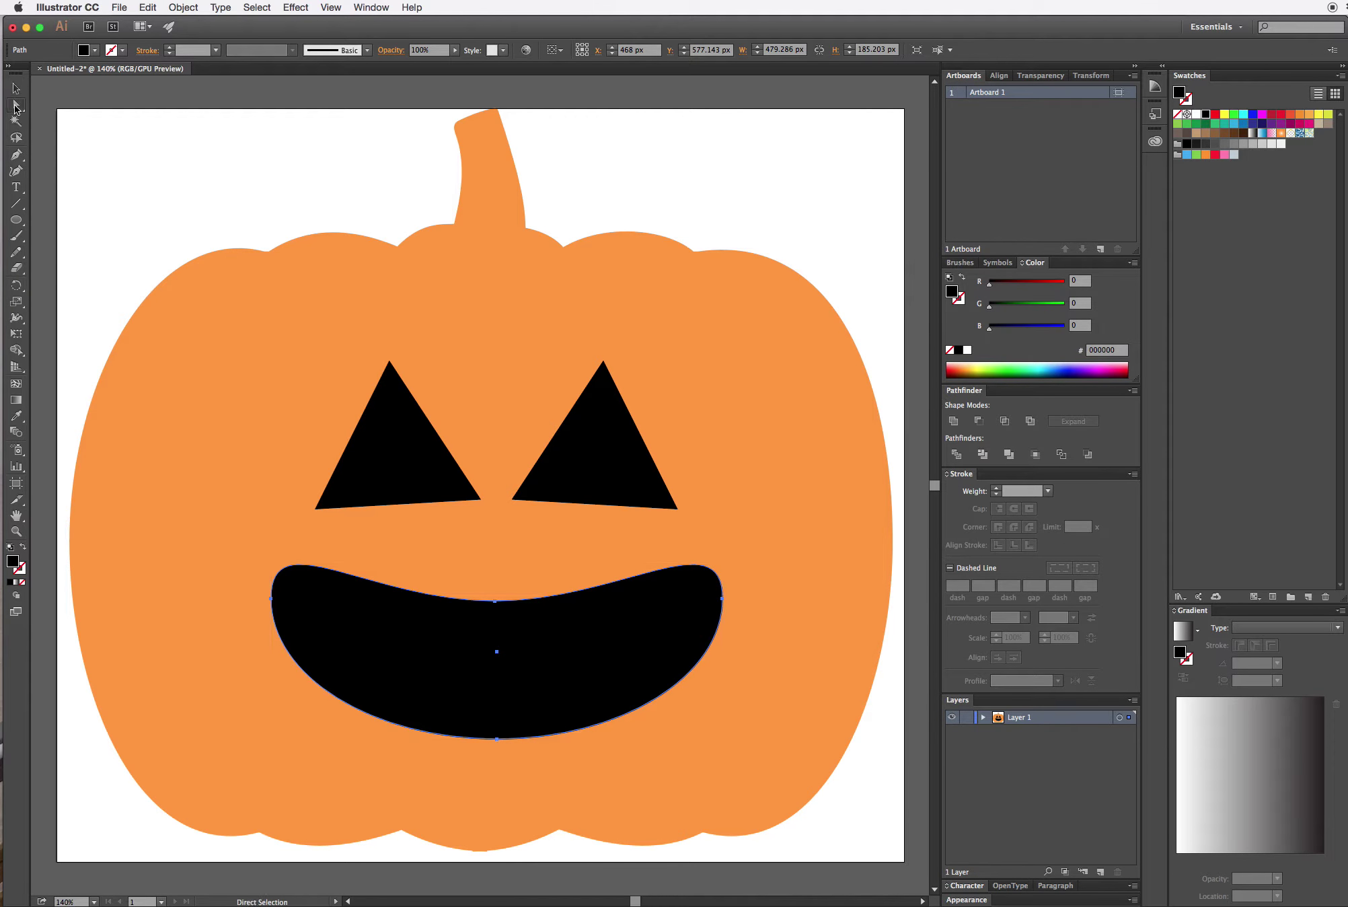
{"action": "left_click", "coordinate": [271, 598]}
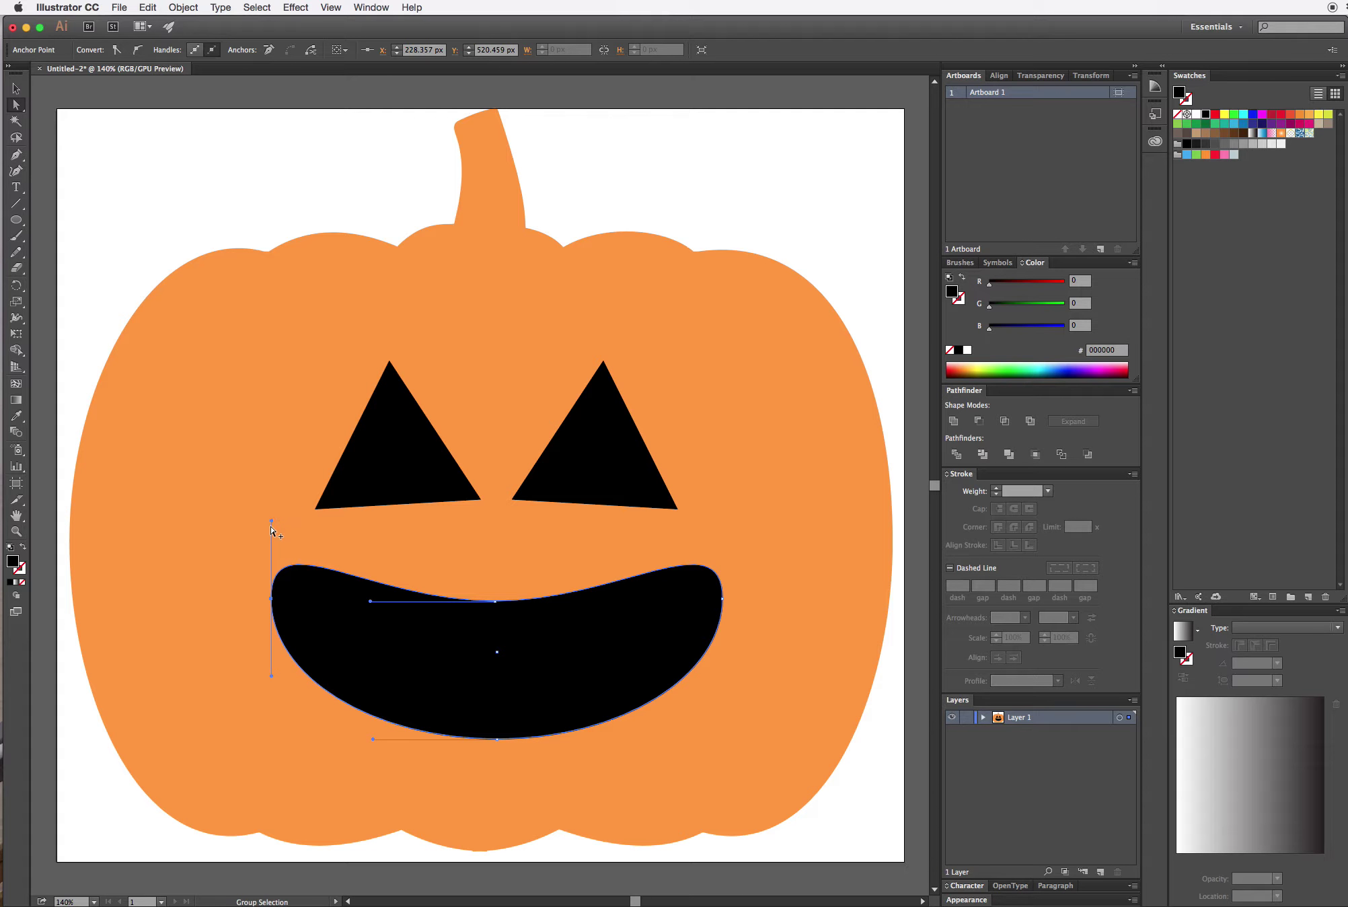
{"action": "left_click_drag", "start_coordinate": [271, 520], "coordinate": [272, 599]}
{"action": "left_click", "coordinate": [722, 599]}
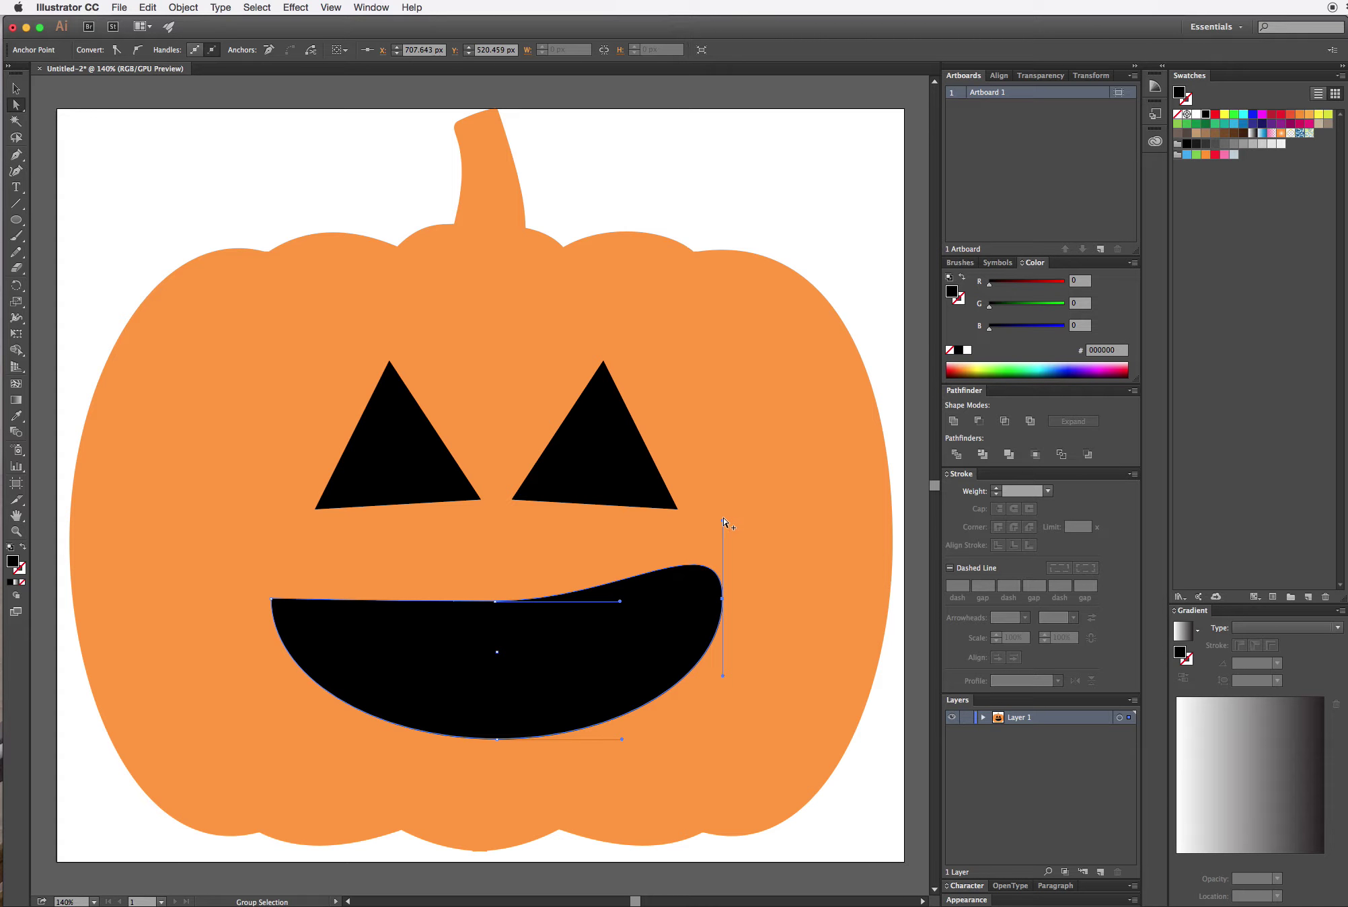
{"action": "left_click_drag", "start_coordinate": [723, 520], "coordinate": [722, 600]}
- Lower the mouth's upper and lower middle anchor points for a height of about 175 px, and move the mouth up toward the eyes
{"action": "left_click_drag", "start_coordinate": [495, 600], "coordinate": [496, 631]}
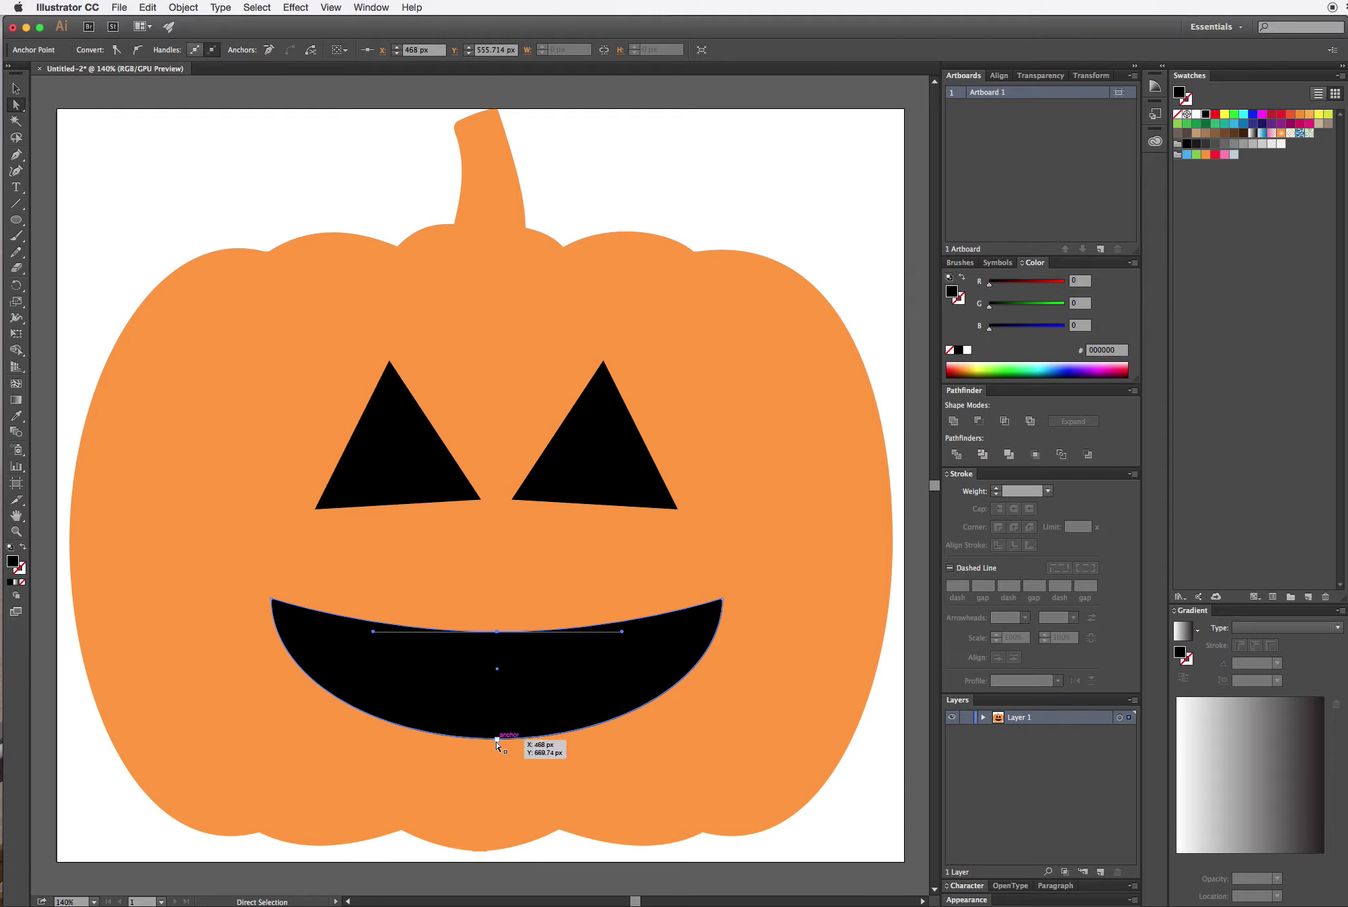
{"action": "left_click_drag", "start_coordinate": [497, 740], "coordinate": [498, 765]}
{"action": "left_click_drag", "start_coordinate": [496, 674], "coordinate": [497, 649]}
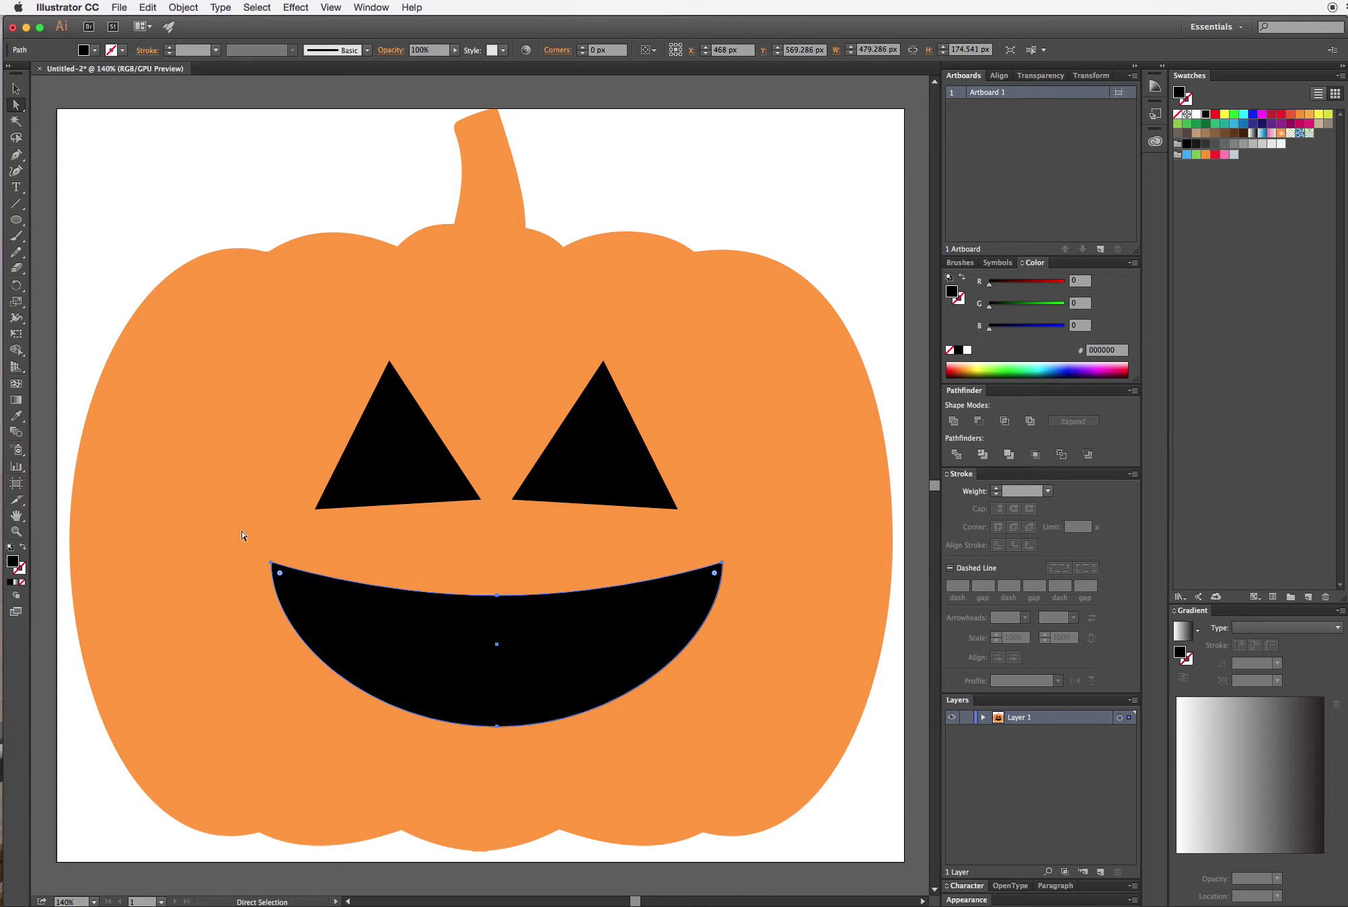
- Fill the mouth with dark orange (CC6600)
{"action": "double_click", "coordinate": [14, 563]}
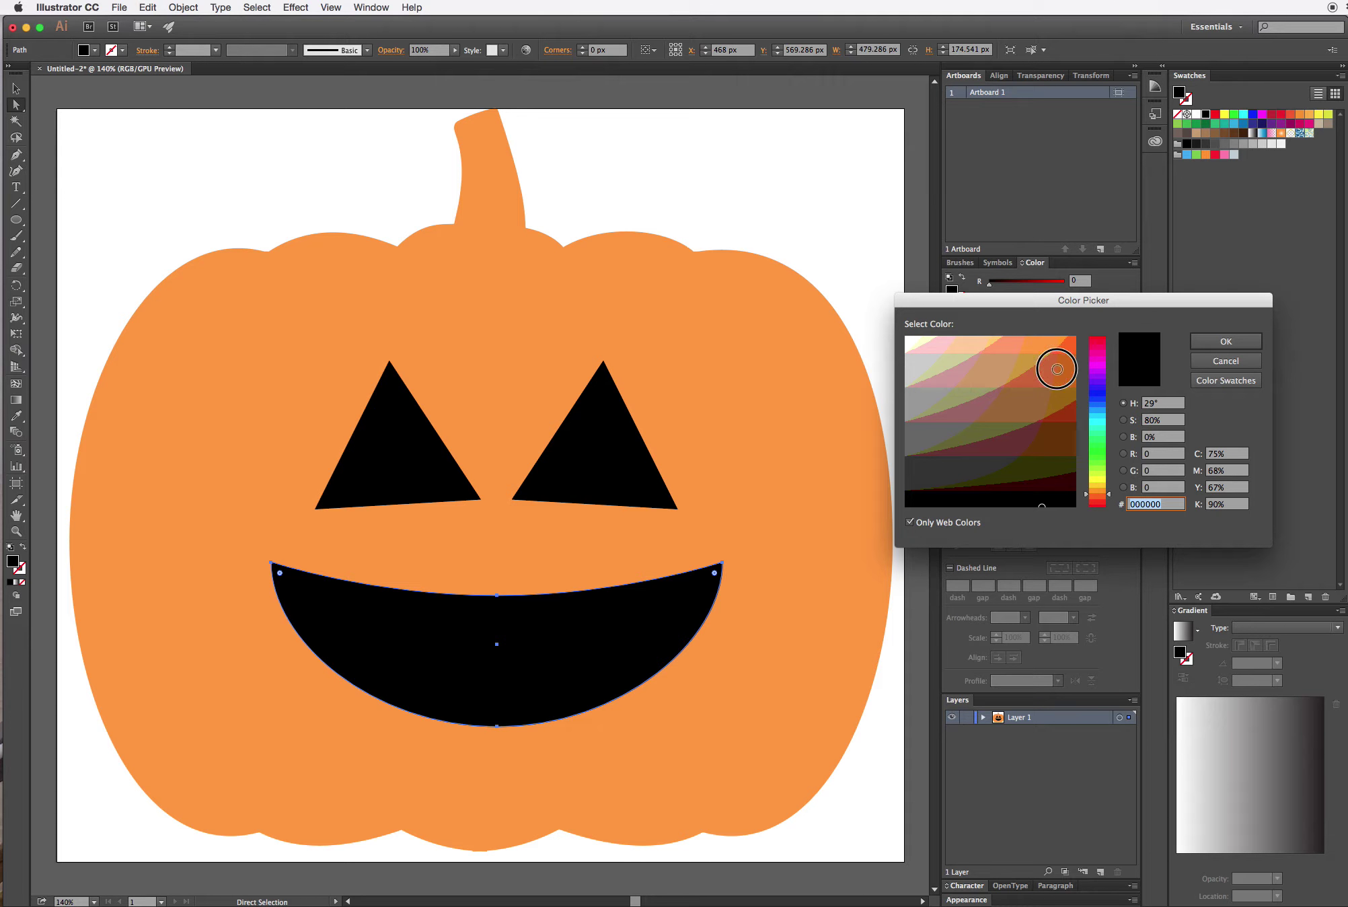
{"action": "left_click", "coordinate": [1053, 364]}
{"action": "left_click", "coordinate": [1216, 344]}
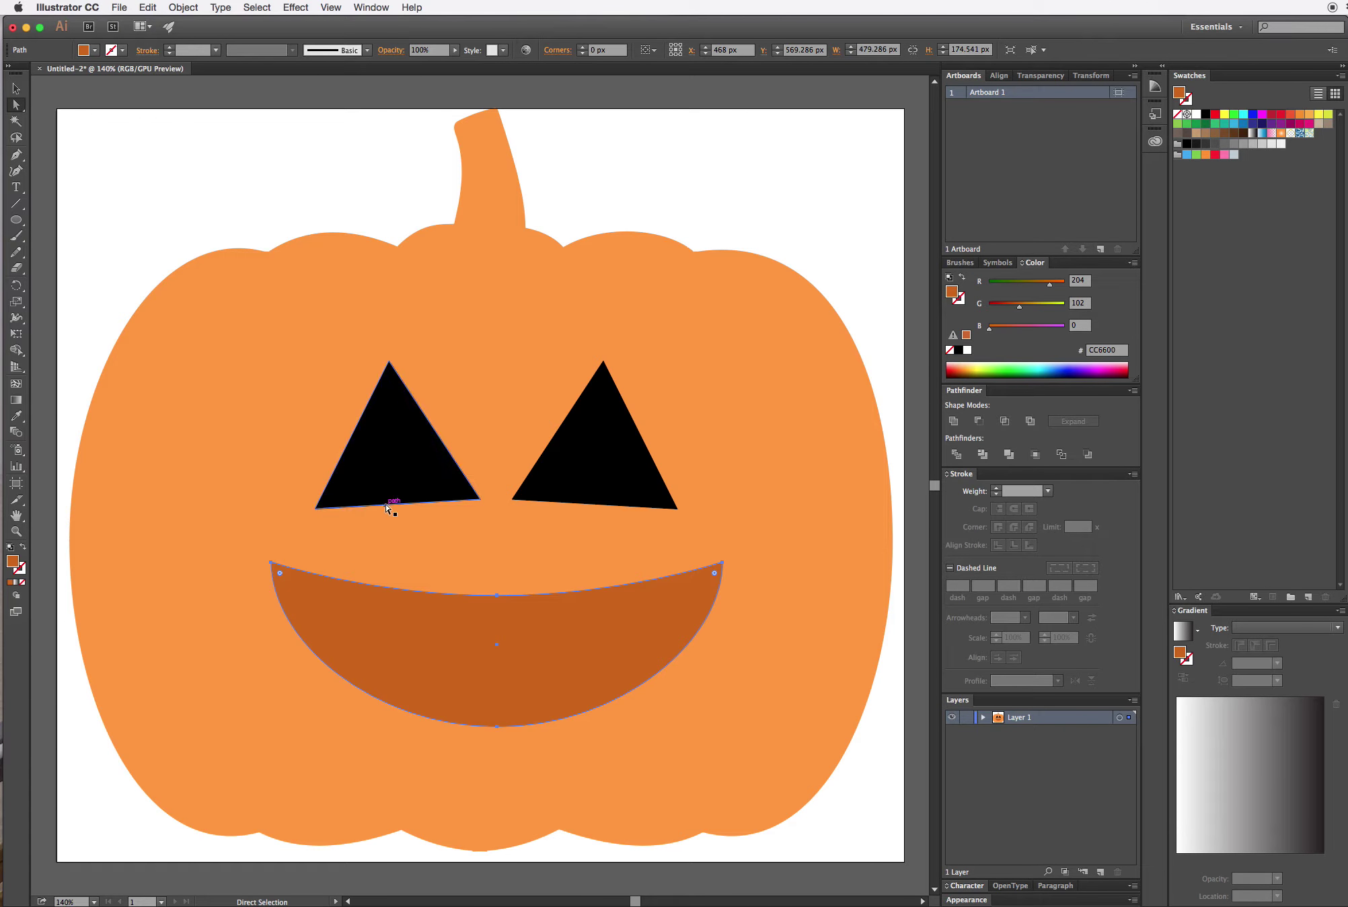
- Deselect the mouth and set the fill colour for new shapes back to black (000000)
{"action": "key", "text": "v"}
{"action": "key", "text": "a"}
{"action": "left_click", "coordinate": [107, 176]}
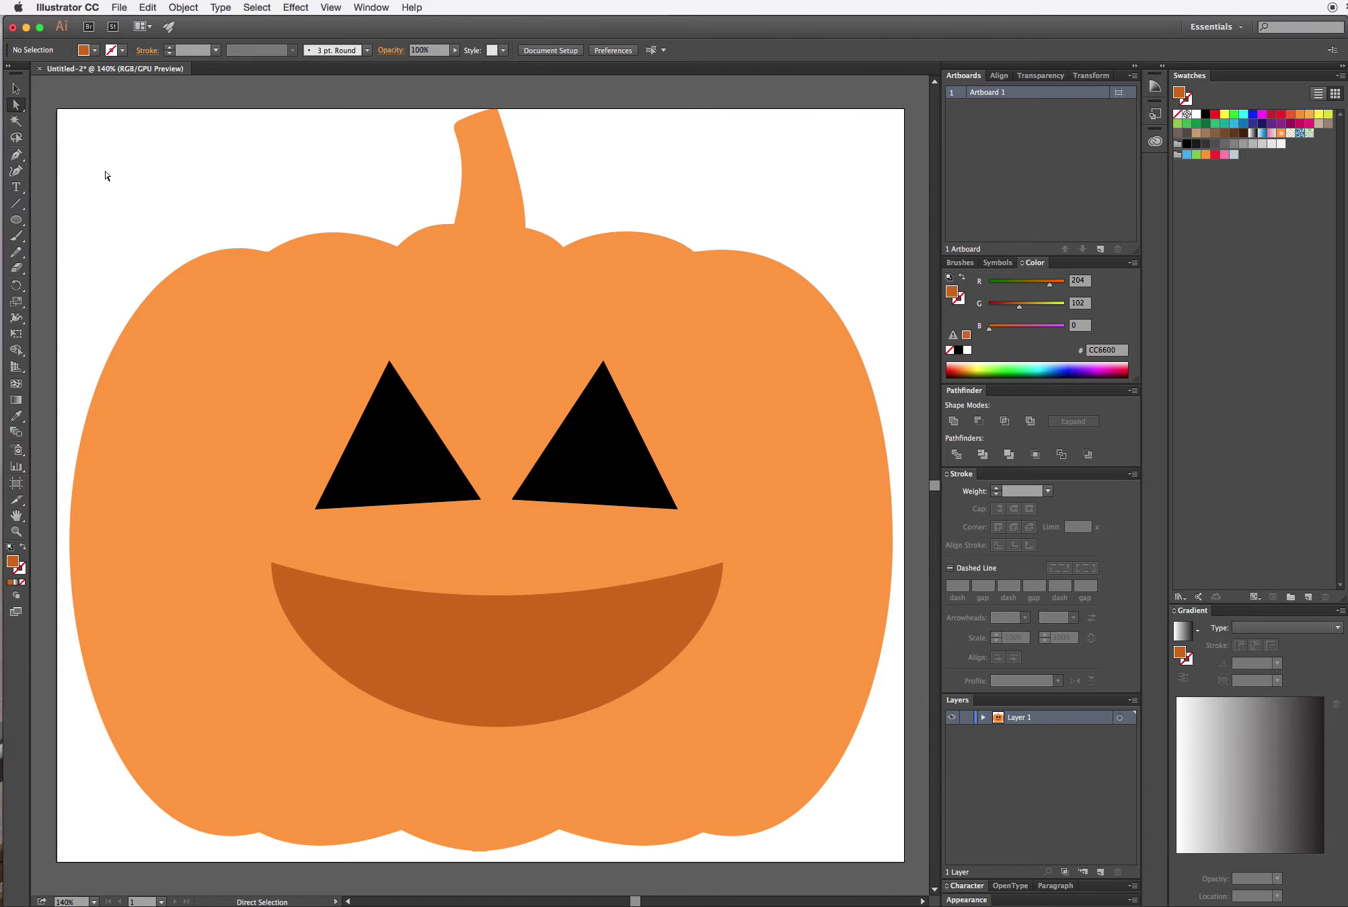
{"action": "double_click", "coordinate": [12, 561]}
{"action": "type", "text": "000000"}
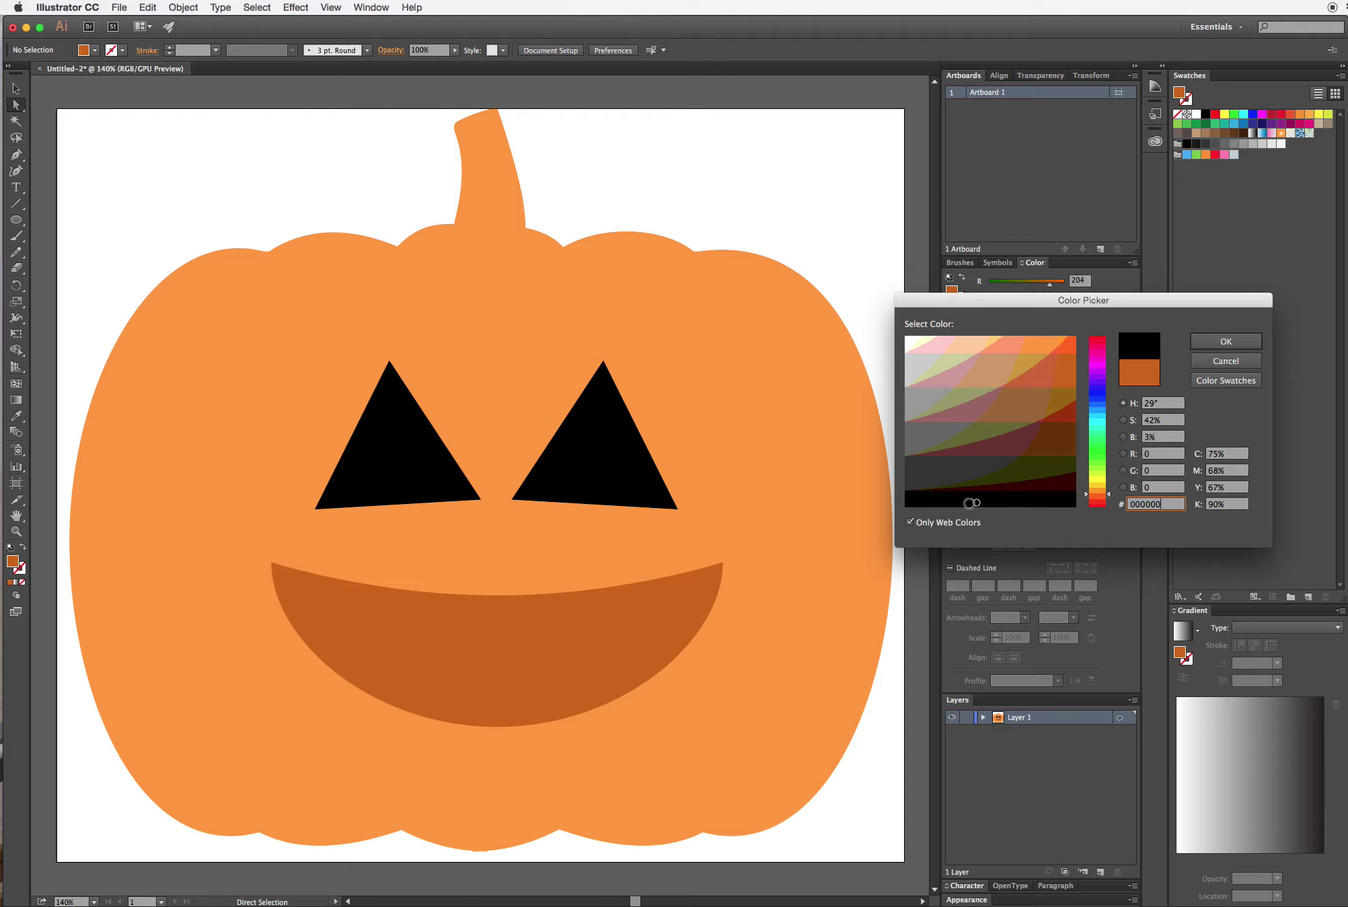
{"action": "left_click", "coordinate": [1220, 341]}
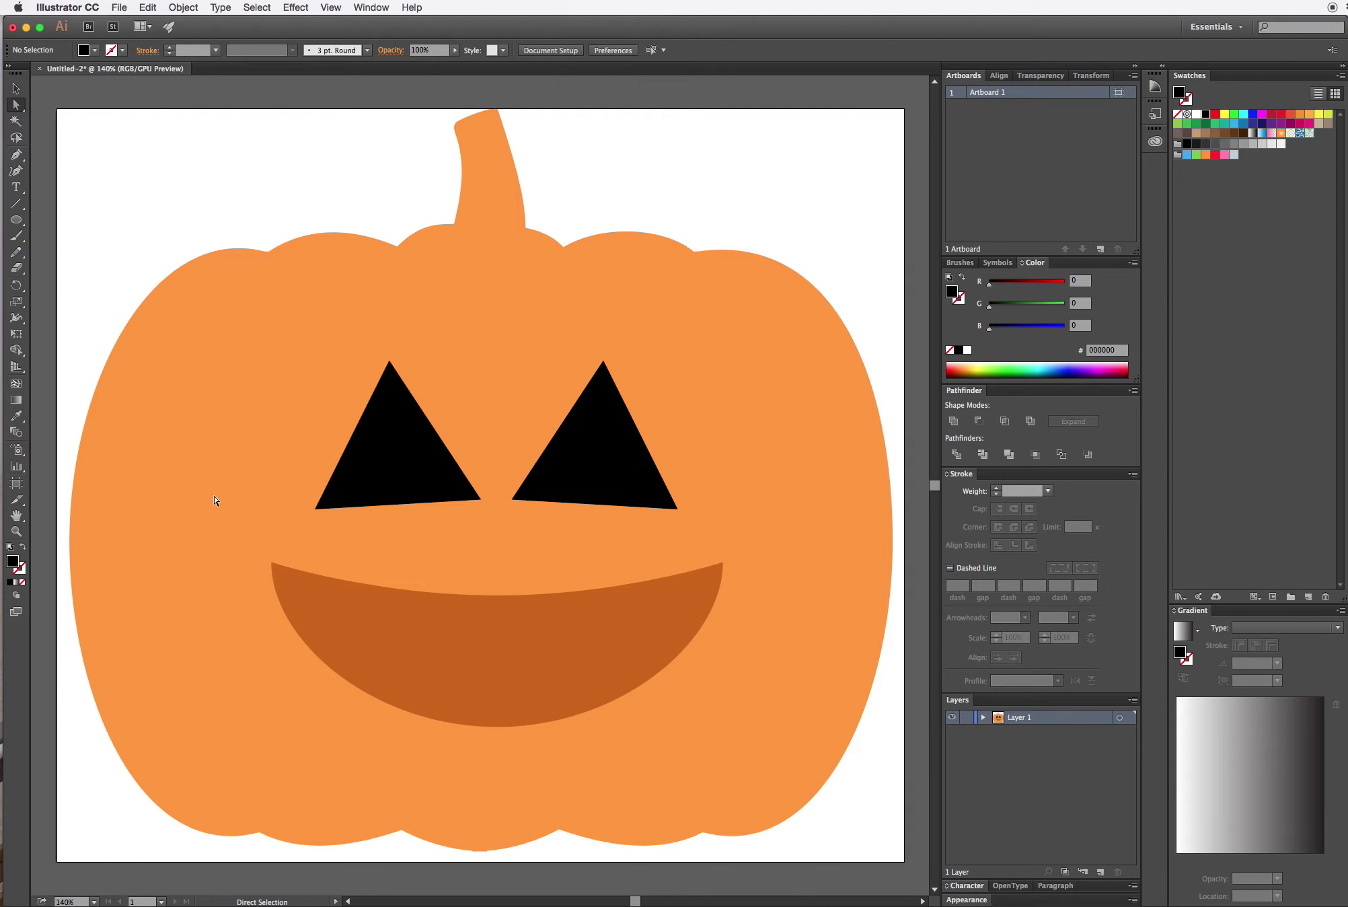
- Draw a black tooth rectangle about 69 by 113 px across the mouth's upper edge and place copies for two more upper and two lower teeth
{"action": "left_click", "coordinate": [17, 219]}
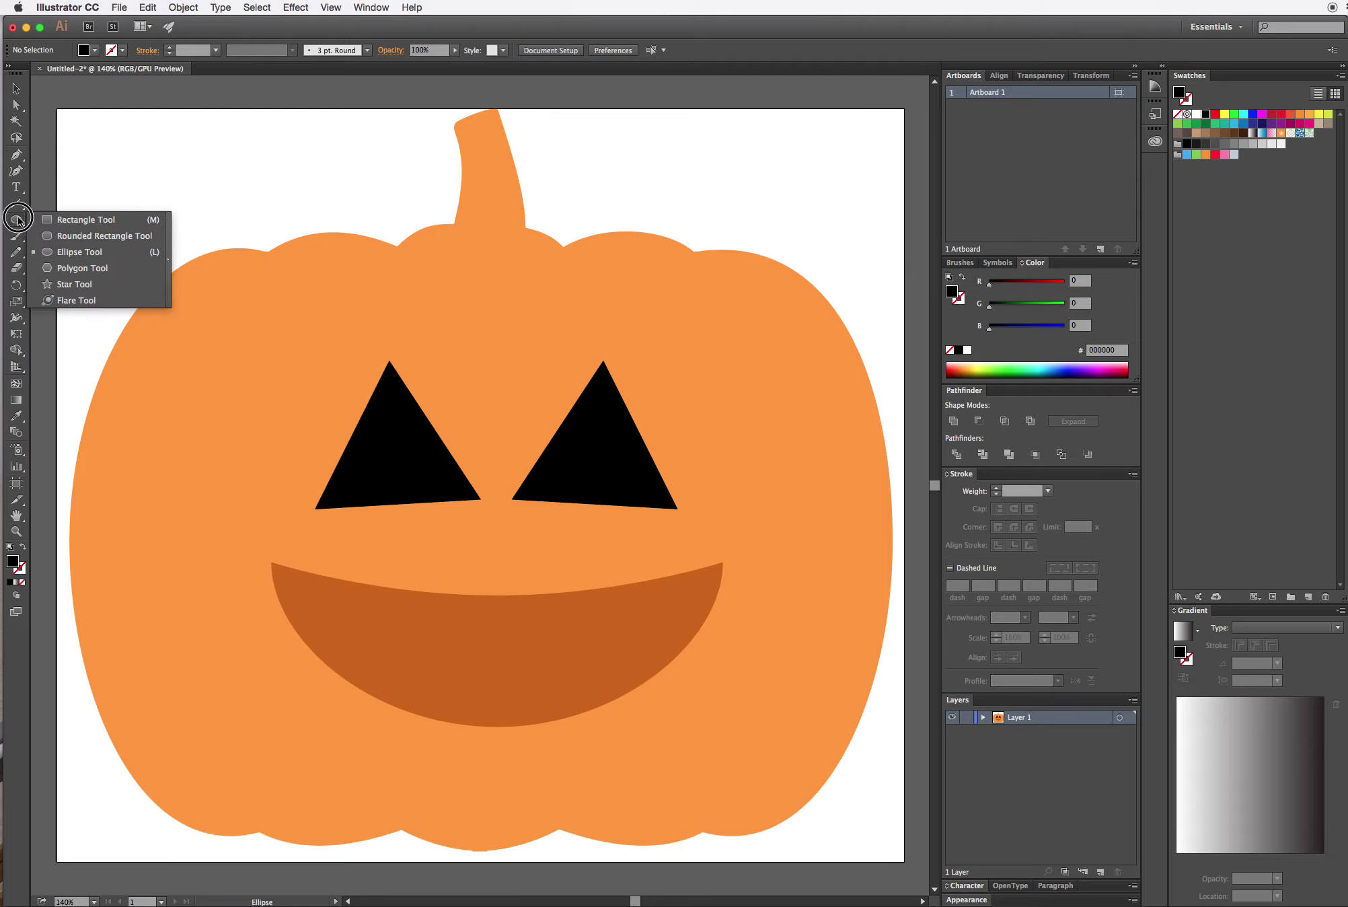
{"action": "left_click", "coordinate": [81, 219]}
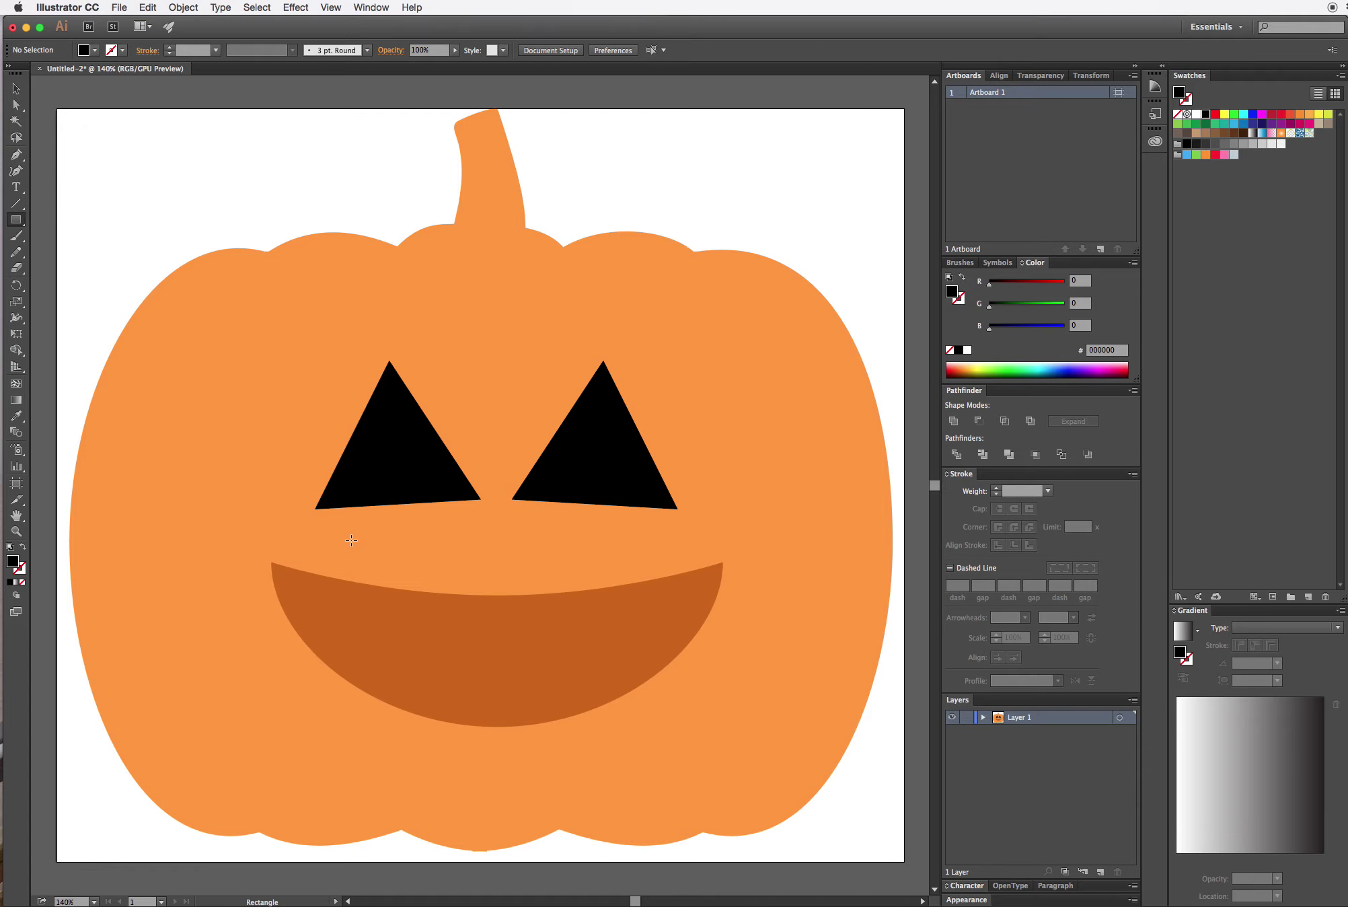
{"action": "left_click_drag", "start_coordinate": [352, 538], "coordinate": [416, 645]}
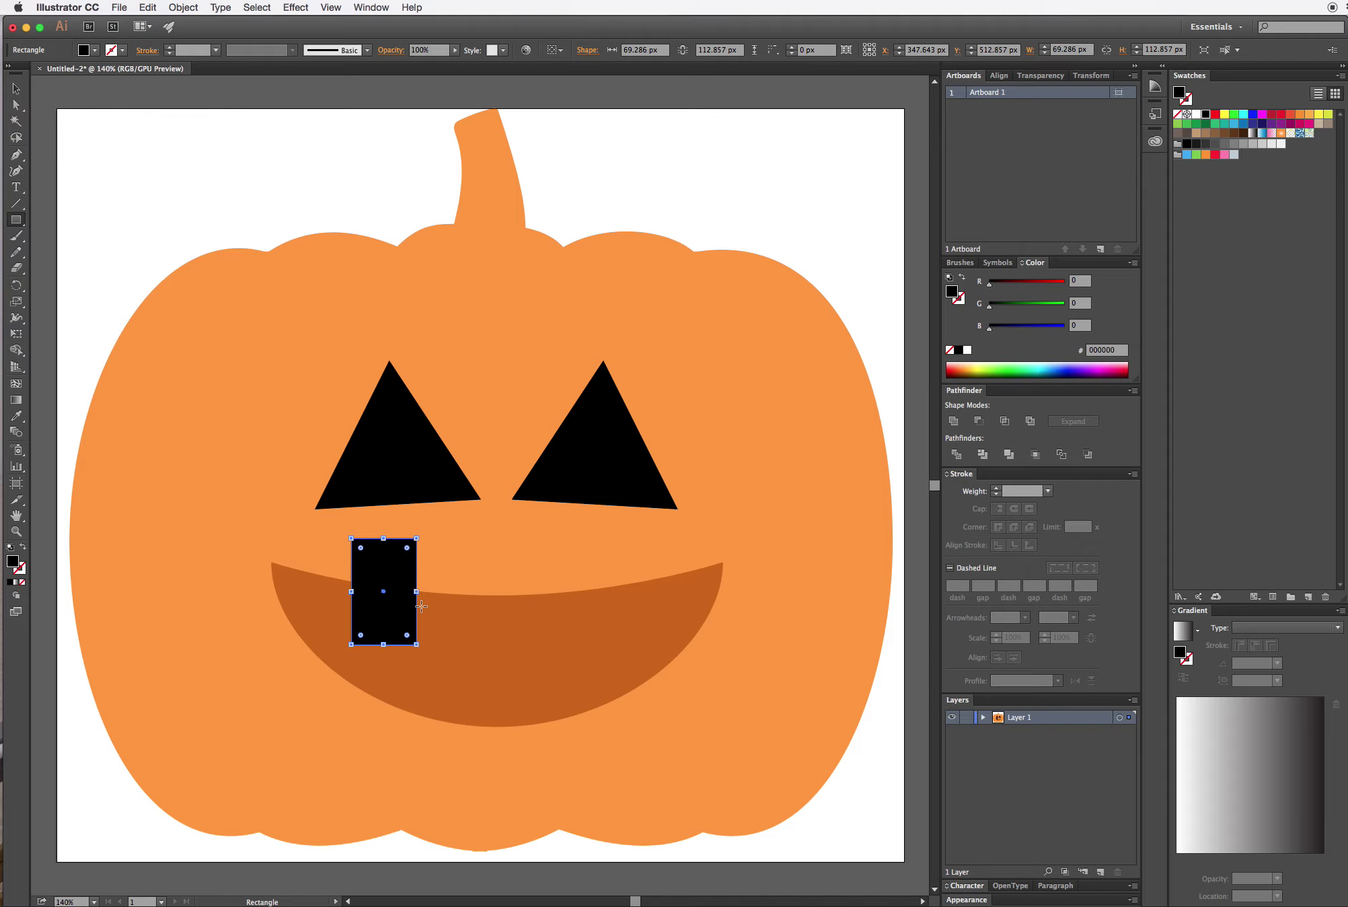
{"action": "key", "text": "v"}
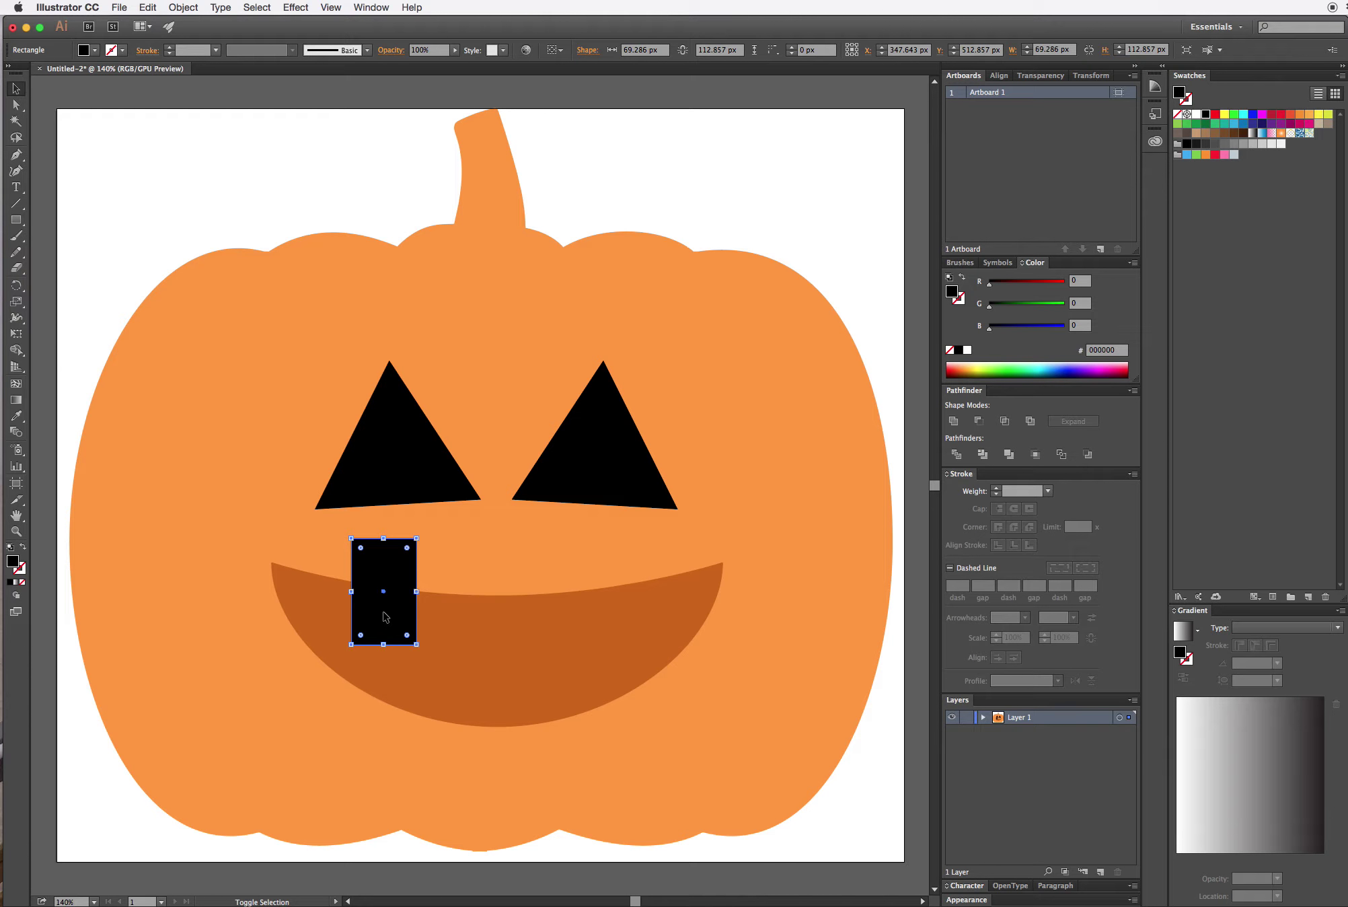
{"action": "left_click_drag", "start_coordinate": [387, 616], "coordinate": [576, 745]}
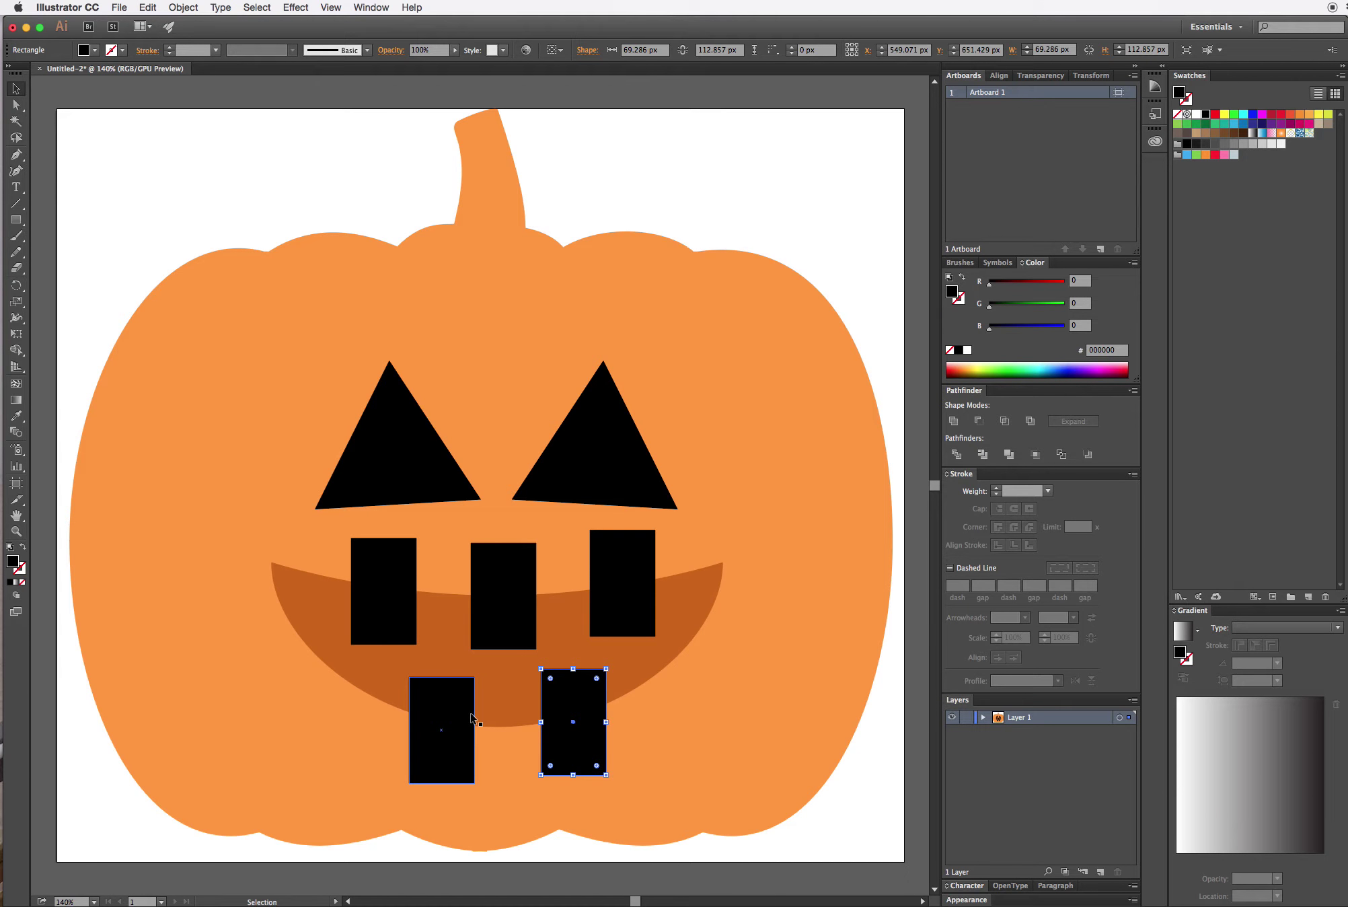
- Slant the bottom edges of the two outer upper teeth by raising their outer lower corner points
{"action": "key", "text": "a"}
{"action": "left_click", "coordinate": [400, 622]}
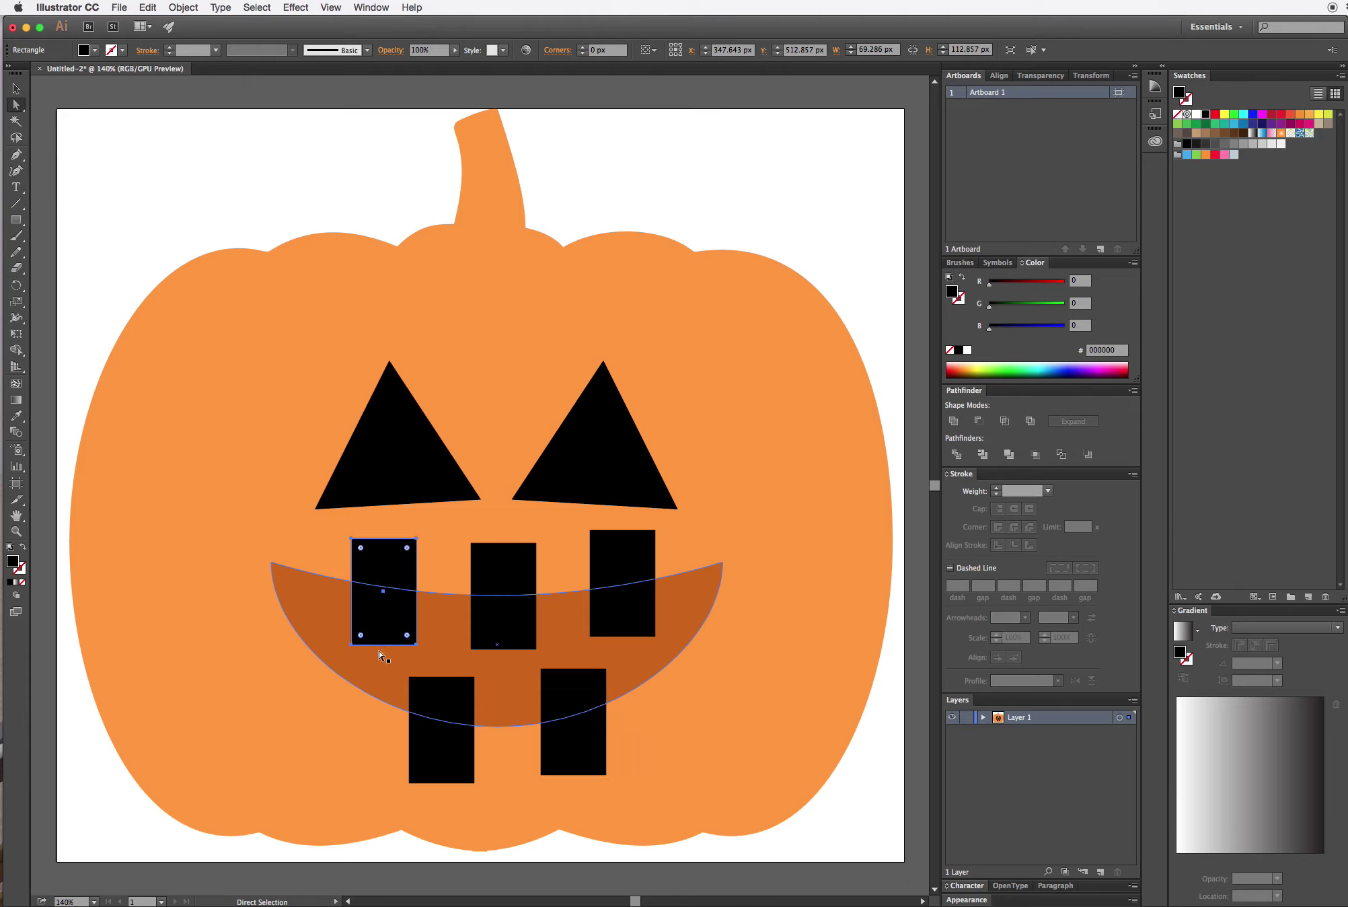
{"action": "left_click_drag", "start_coordinate": [350, 644], "coordinate": [350, 629]}
{"action": "left_click", "coordinate": [626, 630]}
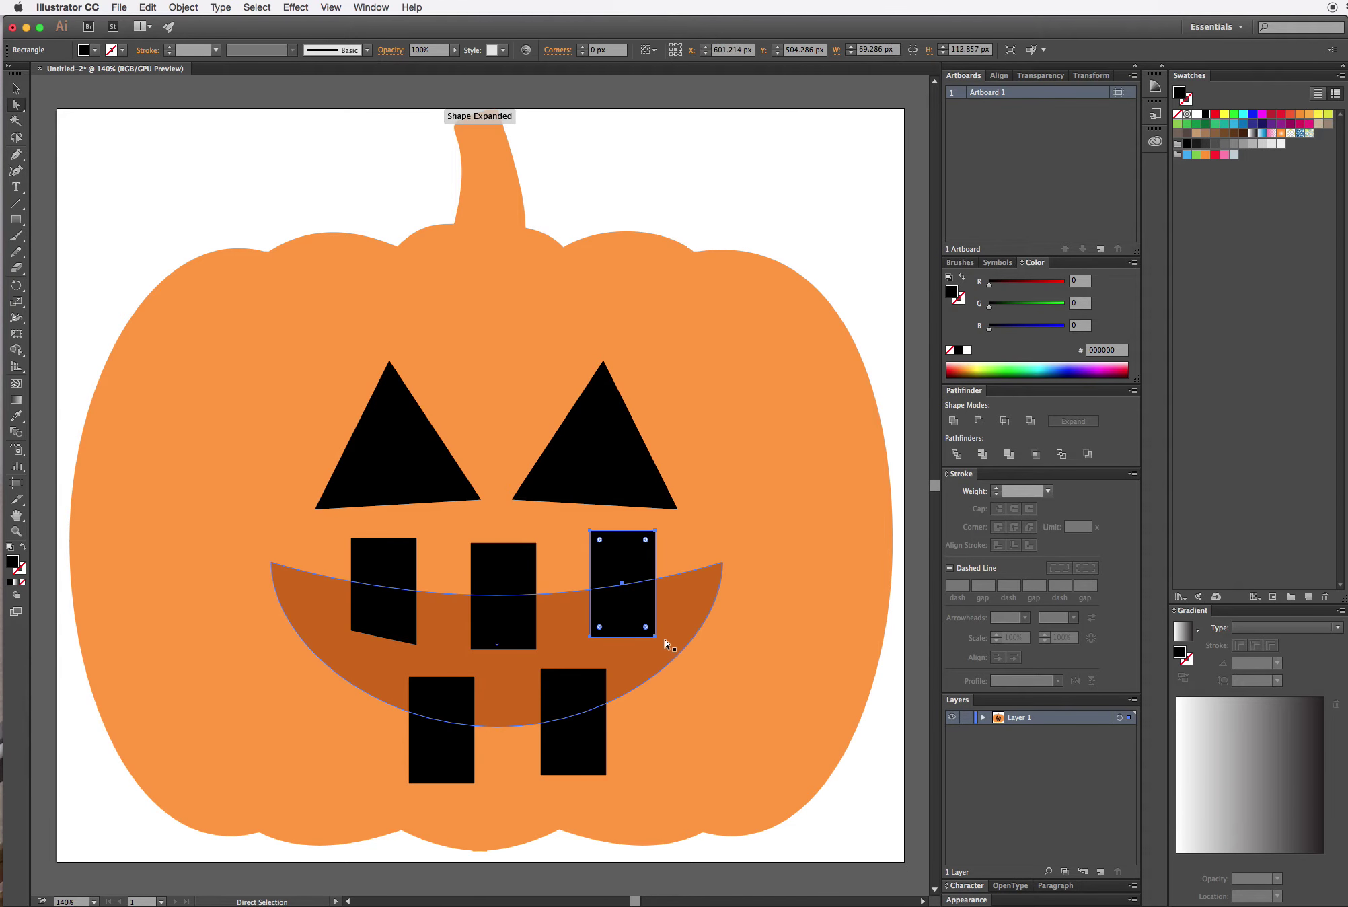
{"action": "left_click_drag", "start_coordinate": [654, 635], "coordinate": [657, 625]}
{"action": "left_click", "coordinate": [655, 636]}
- Widen the base of the middle upper tooth toward the right, and shift the left upper tooth slightly left
{"action": "left_click_drag", "start_coordinate": [498, 644], "coordinate": [537, 651]}
{"action": "left_click", "coordinate": [530, 648]}
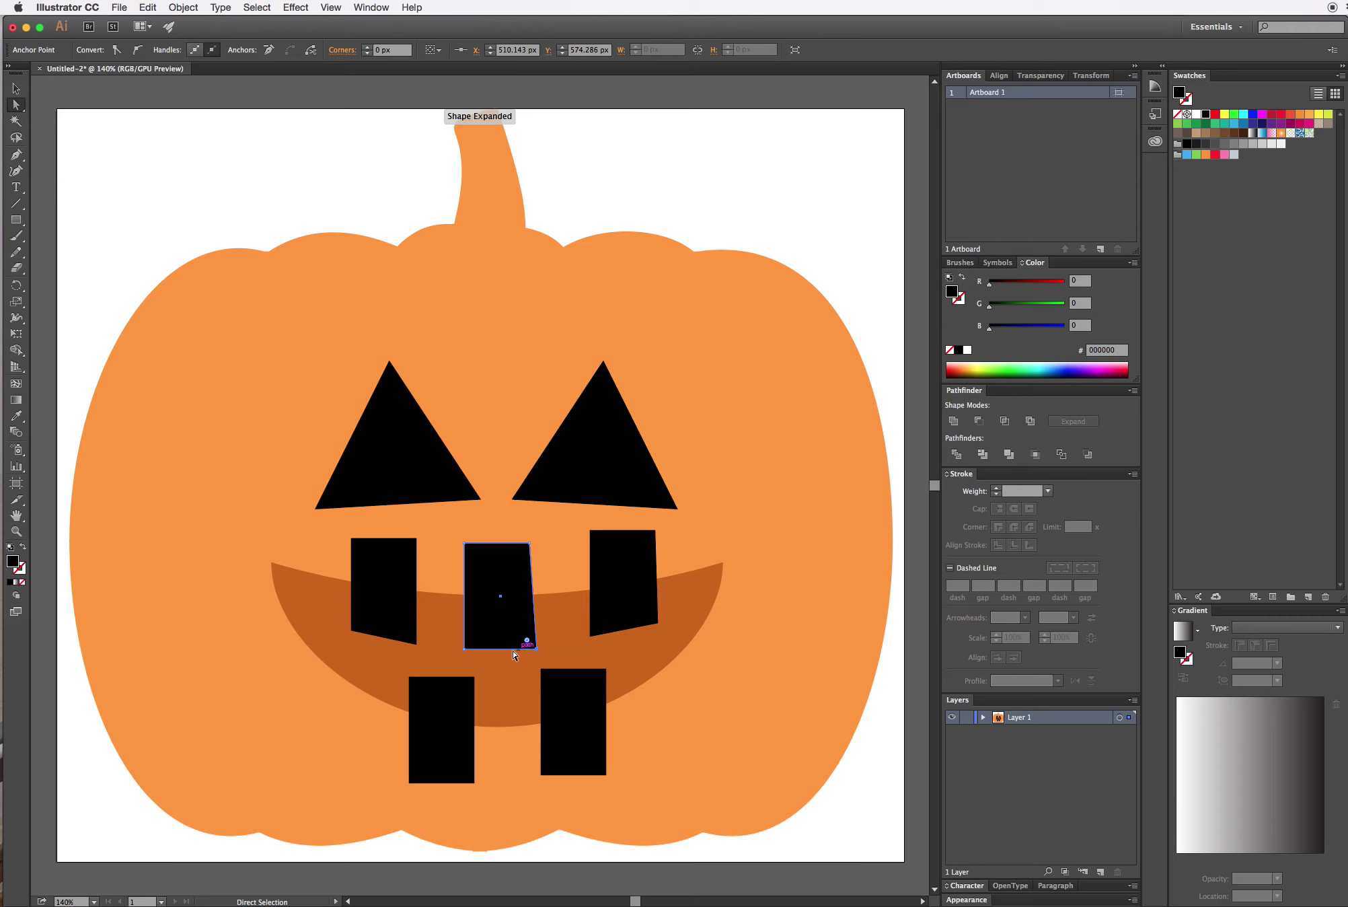
{"action": "left_click", "coordinate": [387, 615]}
{"action": "left_click_drag", "start_coordinate": [389, 616], "coordinate": [383, 614]}
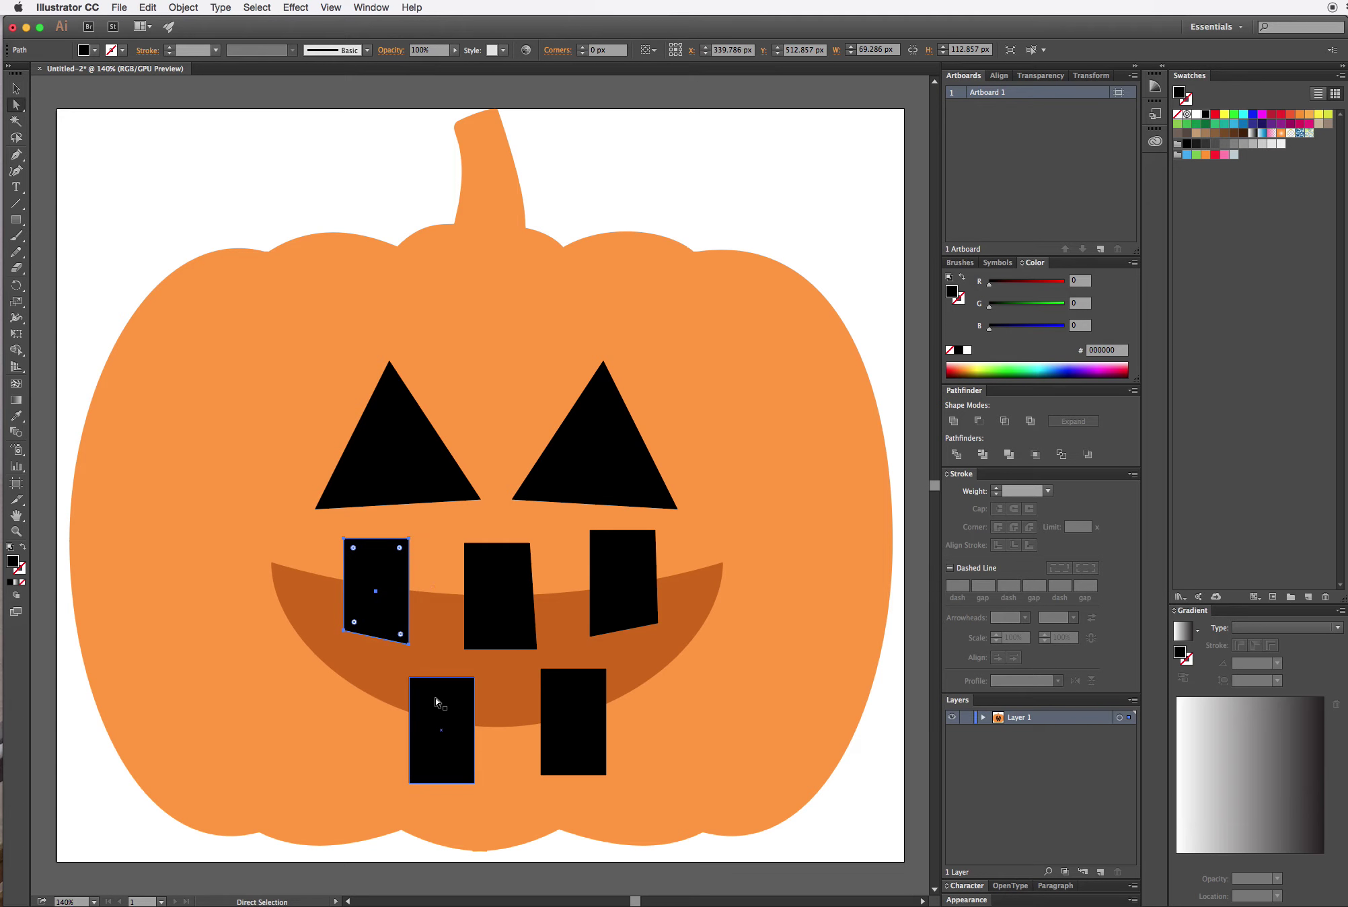
- Slant the top edges of the two lower teeth by moving their inner upper corner points inward and down
{"action": "left_click", "coordinate": [437, 698]}
{"action": "left_click", "coordinate": [411, 677]}
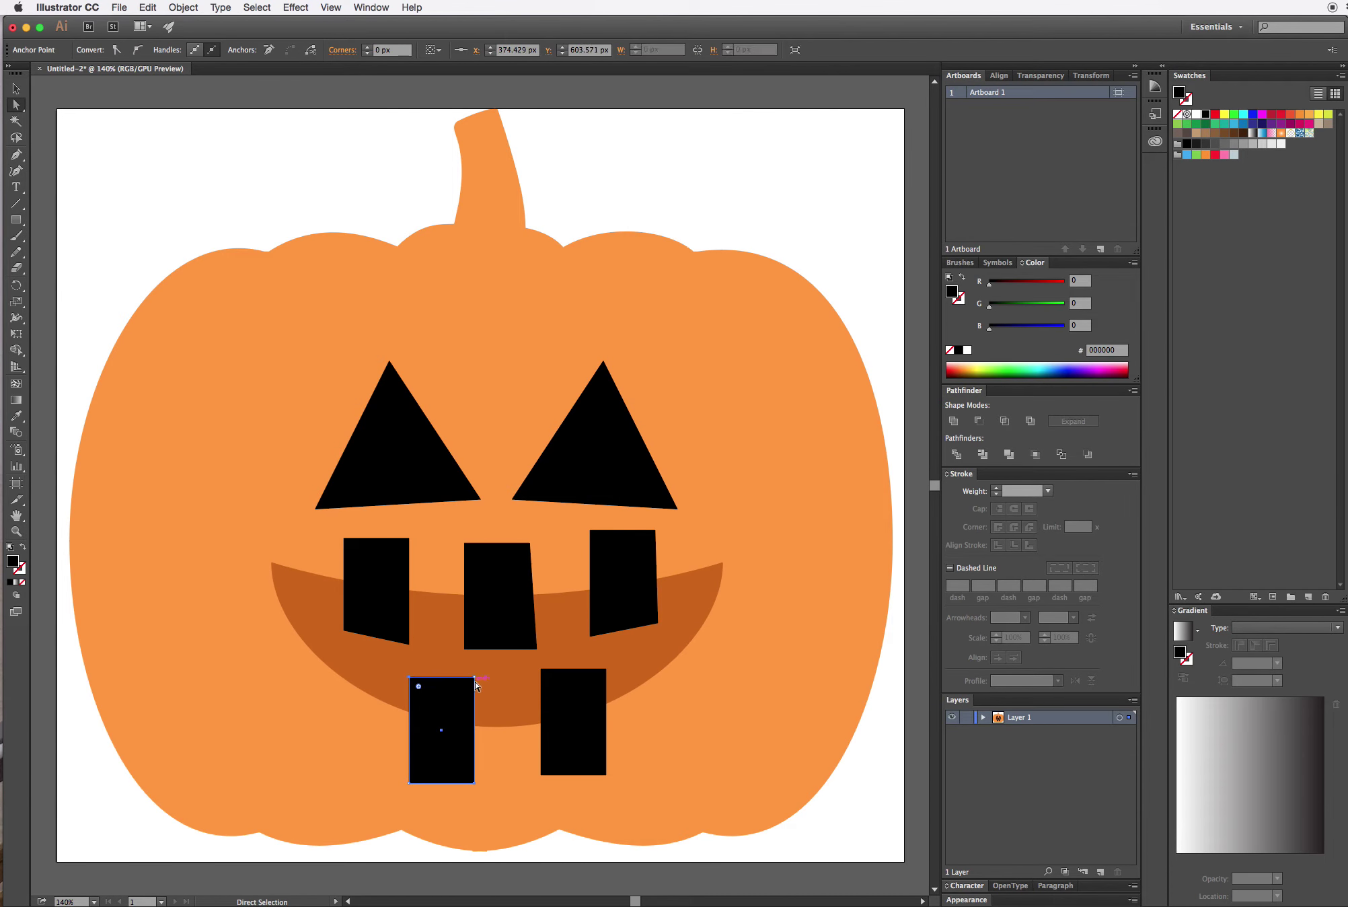
{"action": "left_click_drag", "start_coordinate": [475, 676], "coordinate": [536, 687]}
{"action": "left_click", "coordinate": [548, 680]}
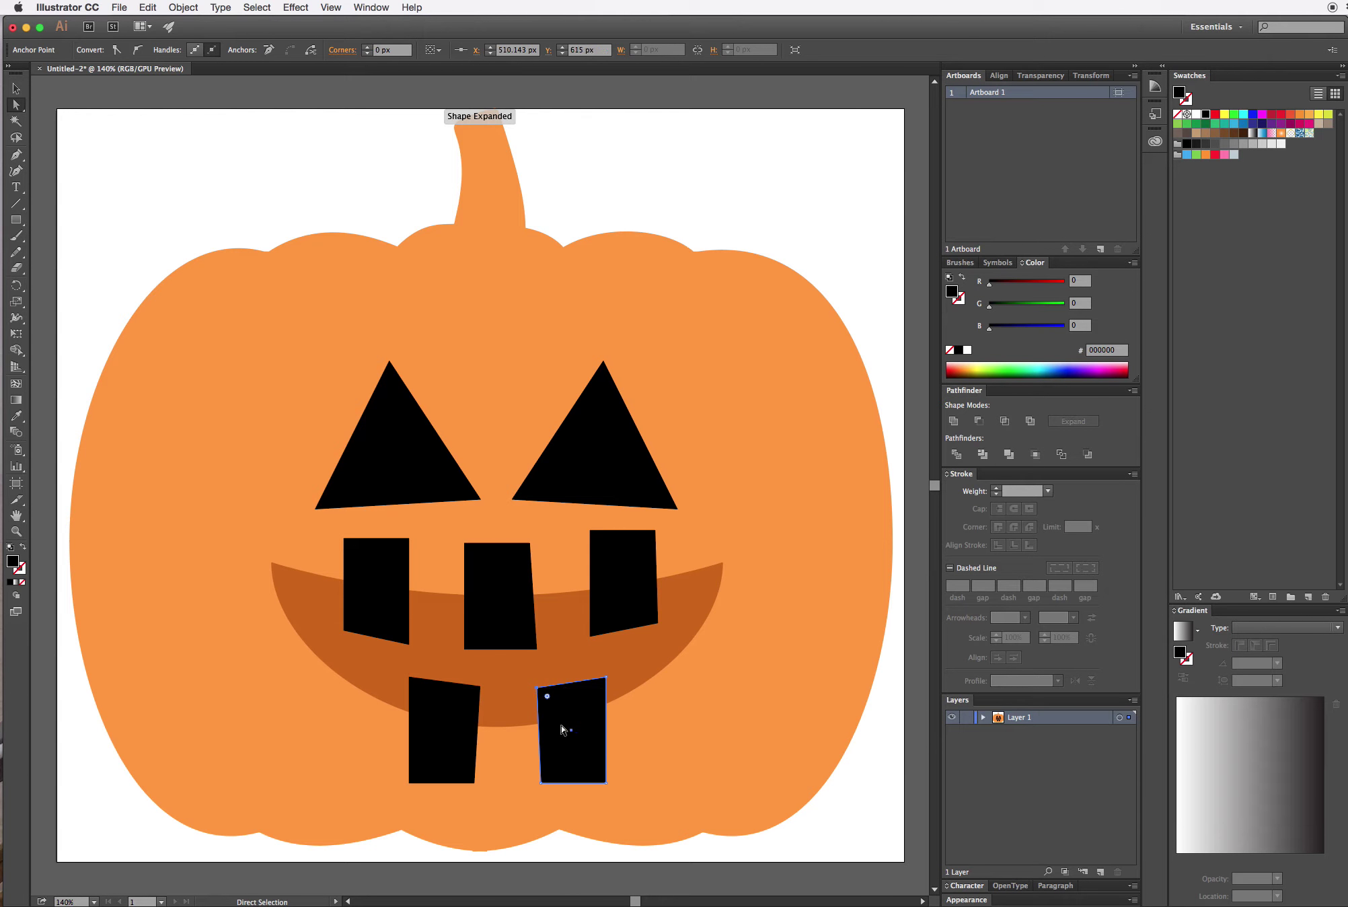
- Subtract the three upper and two lower tooth shapes from the brown mouth shape with Minus Front
{"action": "left_click", "coordinate": [16, 88]}
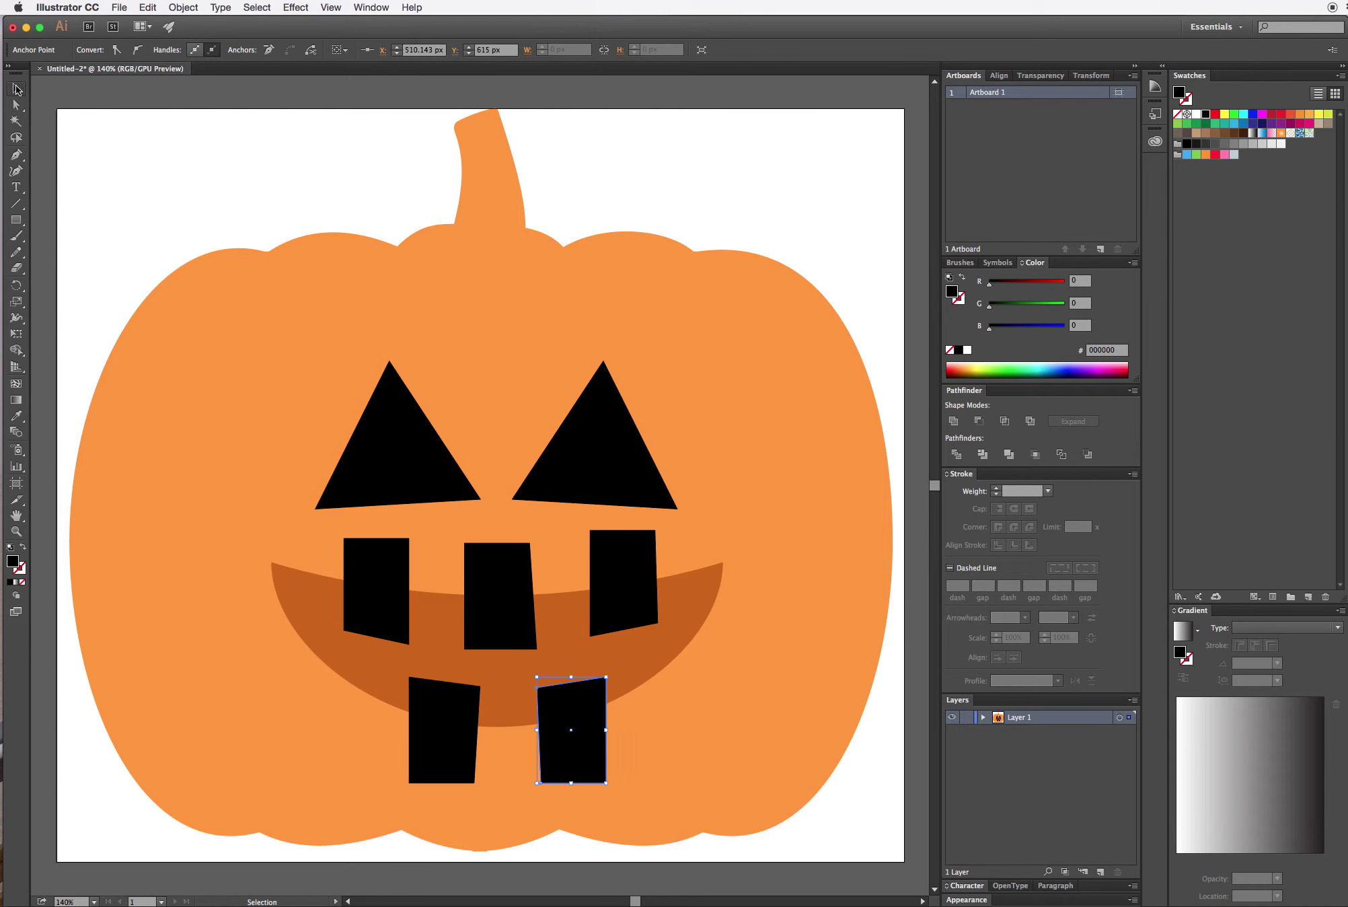
{"action": "left_click", "coordinate": [311, 613]}
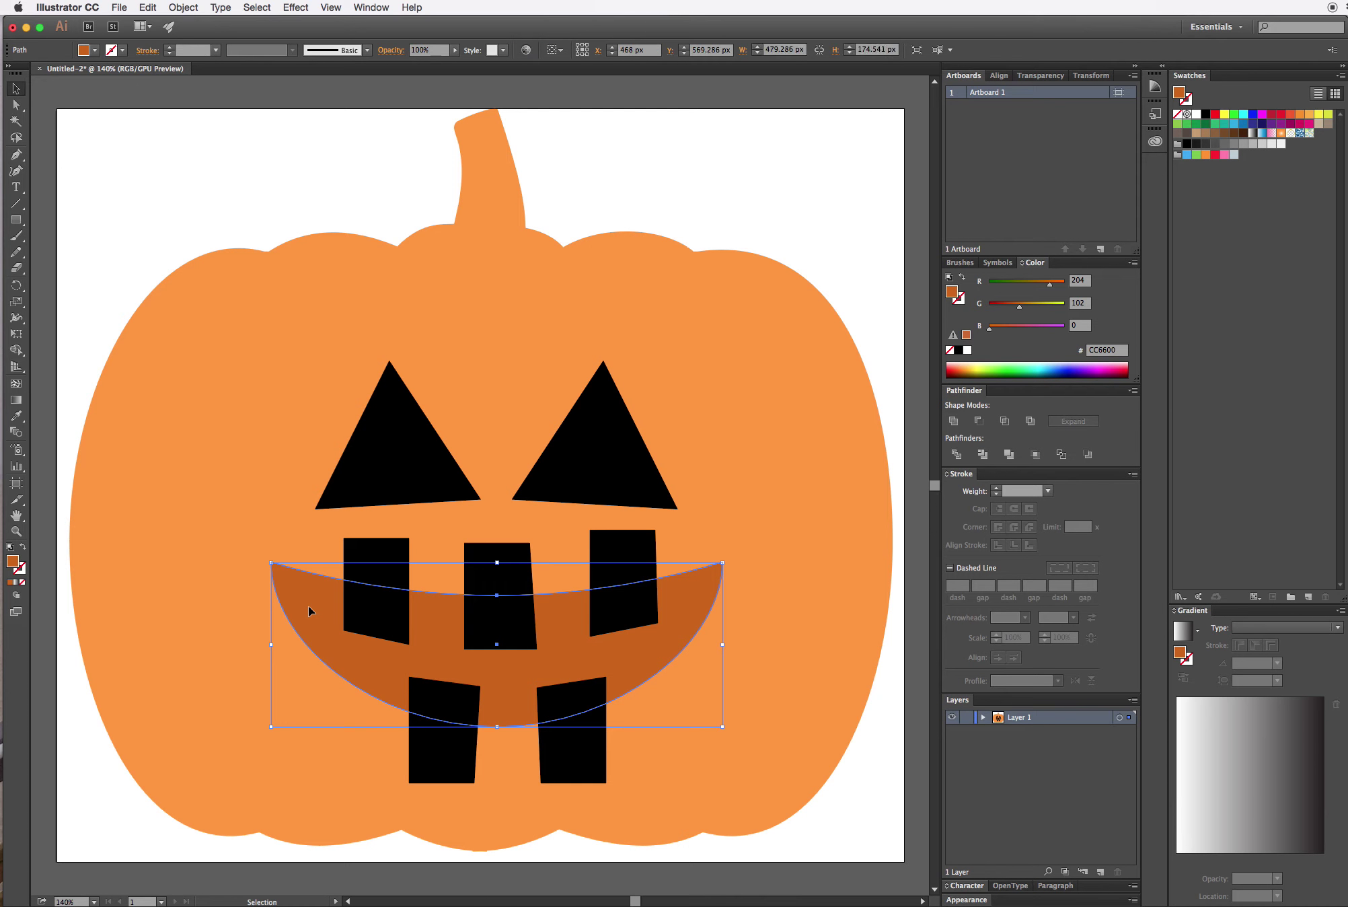
{"action": "left_click", "coordinate": [374, 558], "text": "shift"}
{"action": "left_click", "coordinate": [495, 577], "text": "shift"}
{"action": "left_click", "coordinate": [623, 565], "text": "shift"}
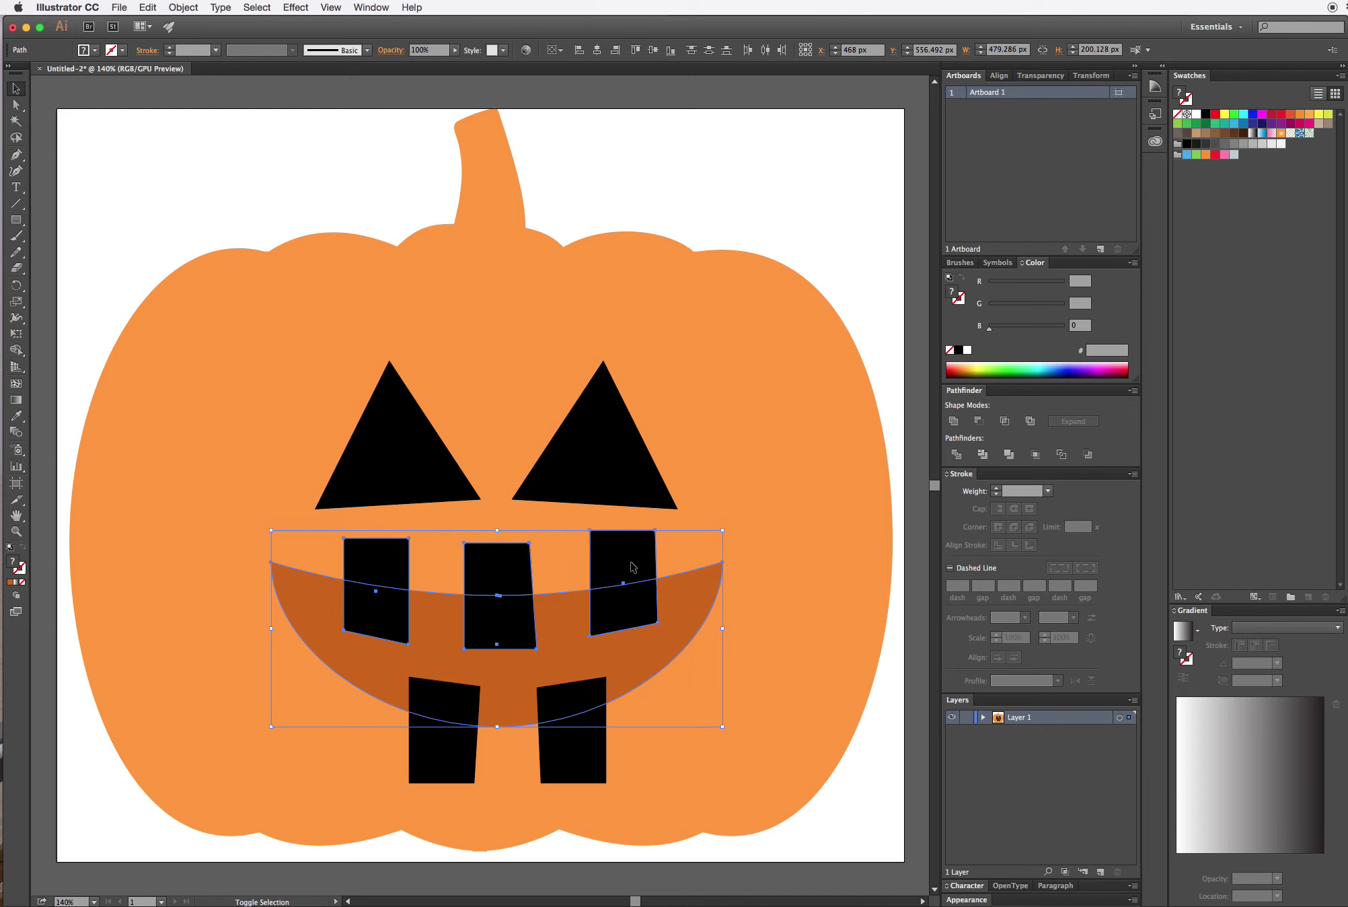
{"action": "left_click", "coordinate": [454, 699], "text": "shift"}
{"action": "left_click", "coordinate": [574, 724], "text": "shift"}
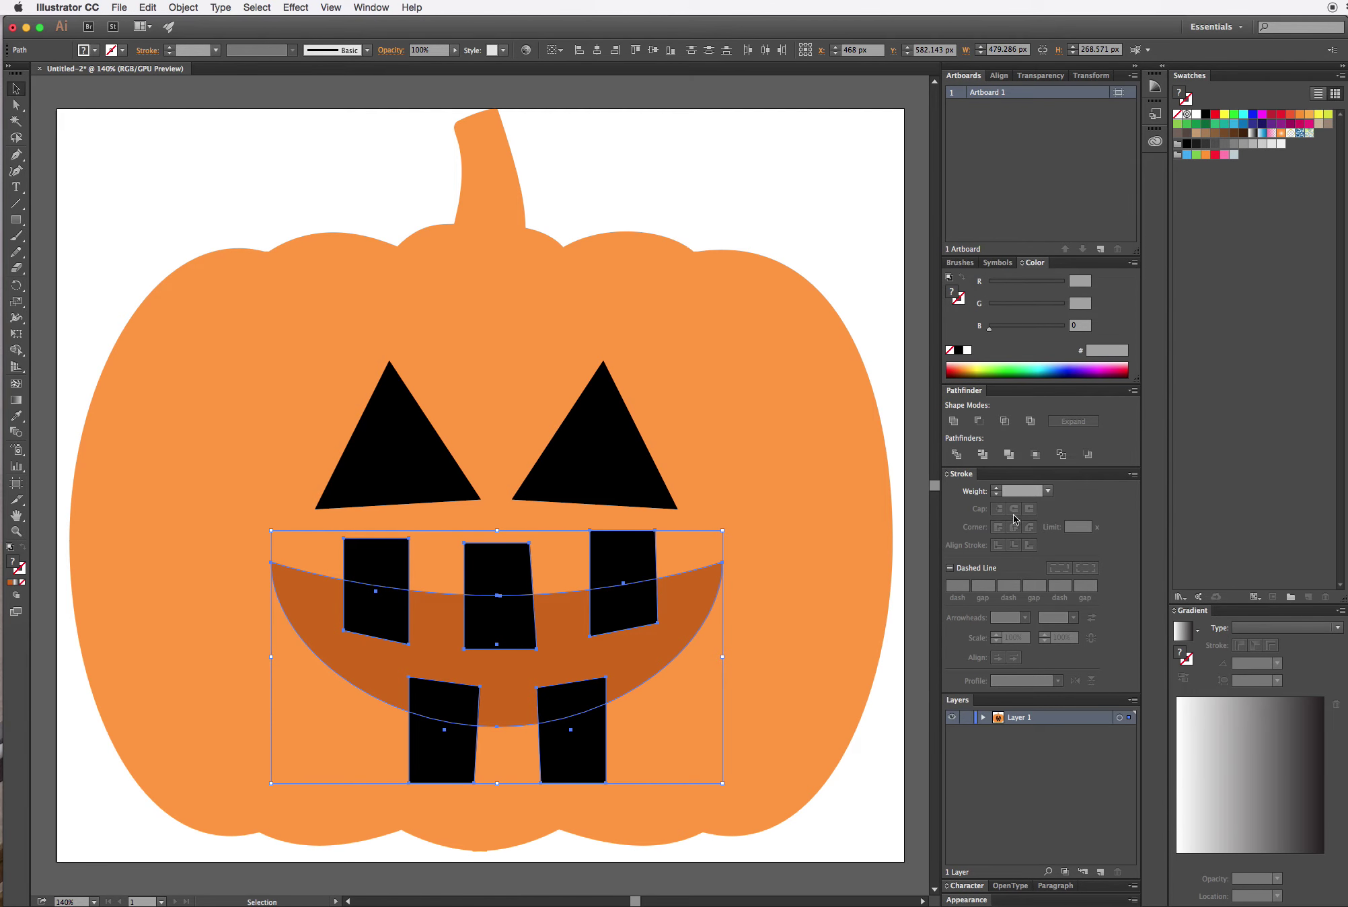
{"action": "left_click", "coordinate": [979, 421]}
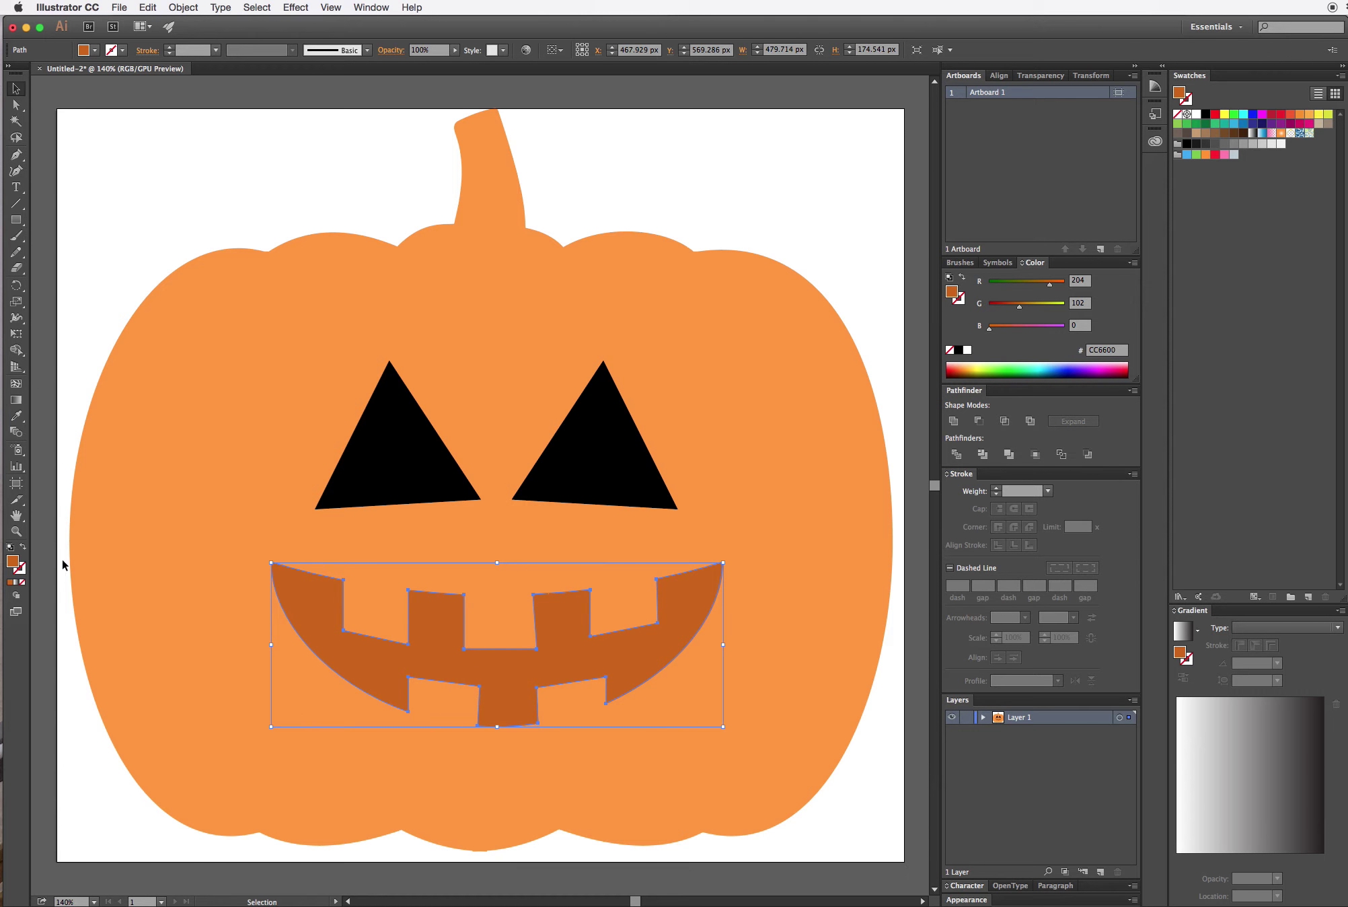
- Fill the toothed mouth shape with black, hex 000000
{"action": "double_click", "coordinate": [12, 560]}
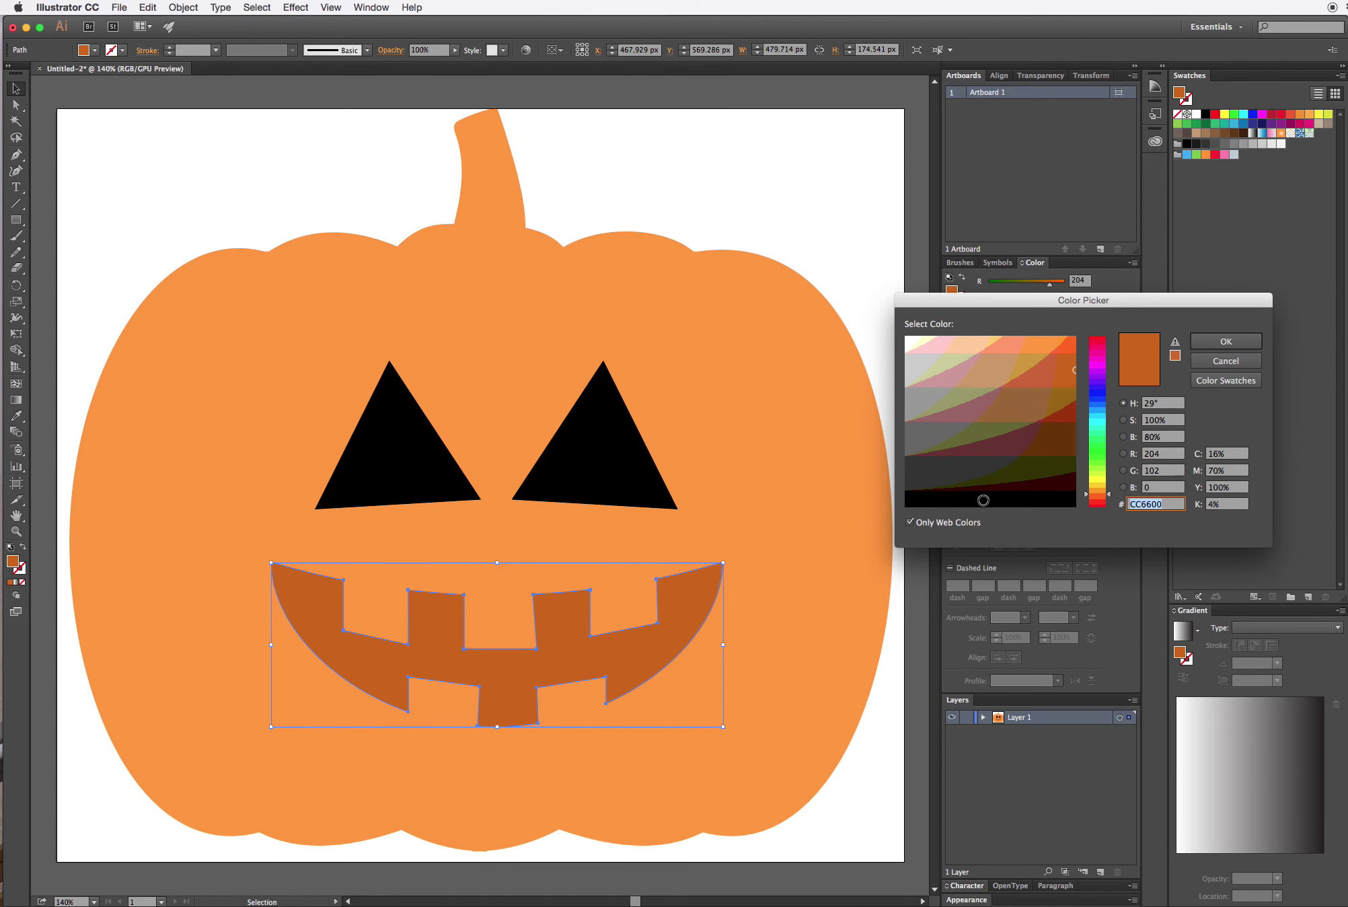
{"action": "type", "text": "000000"}
{"action": "left_click", "coordinate": [1217, 341]}
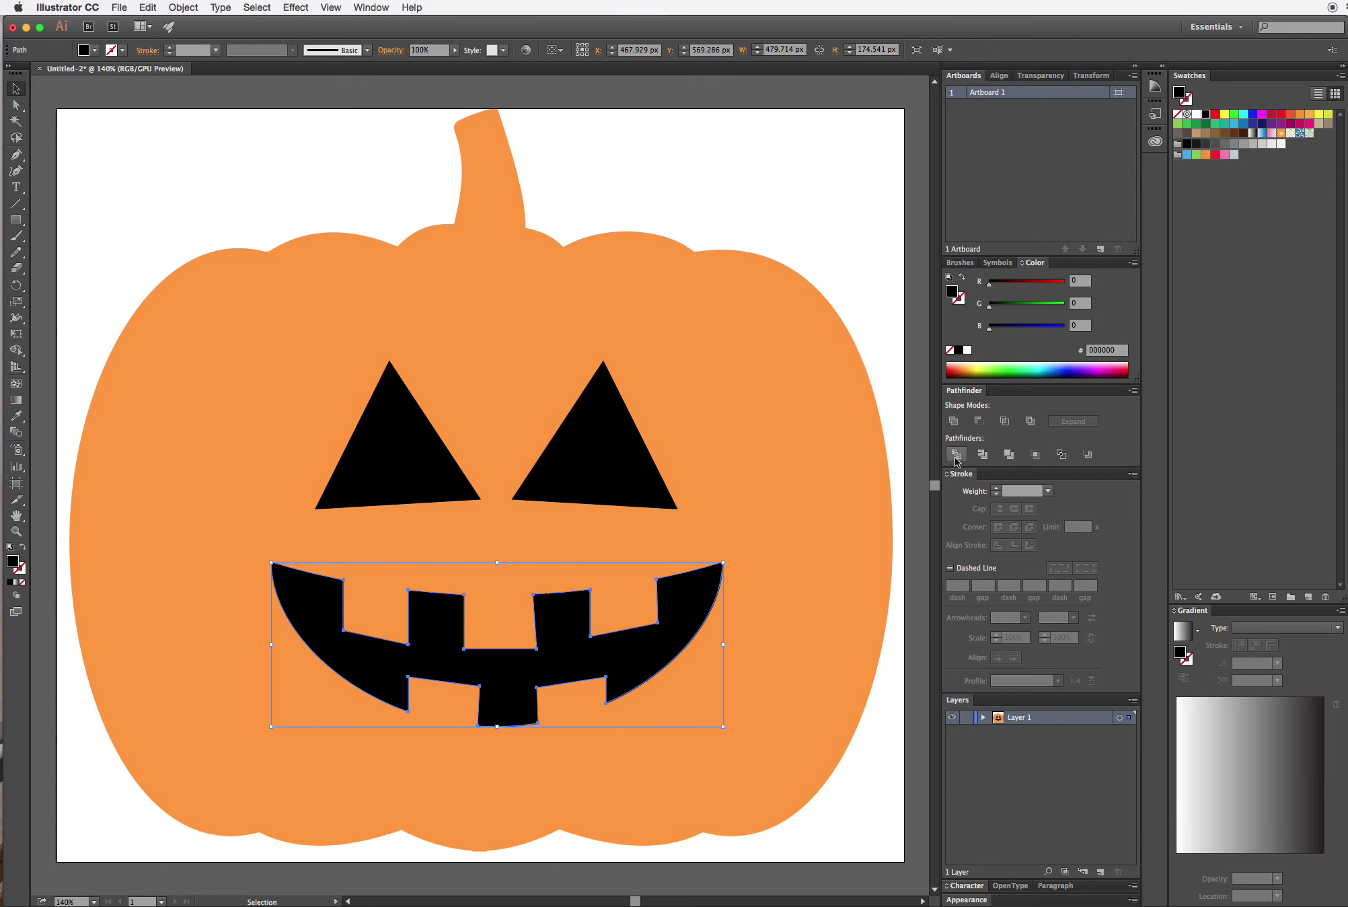
- Move the mouth slightly up and to the left, and shift the right eye slightly outward to the right
{"action": "left_click_drag", "start_coordinate": [656, 644], "coordinate": [649, 636]}
{"action": "left_click_drag", "start_coordinate": [598, 474], "coordinate": [612, 474]}
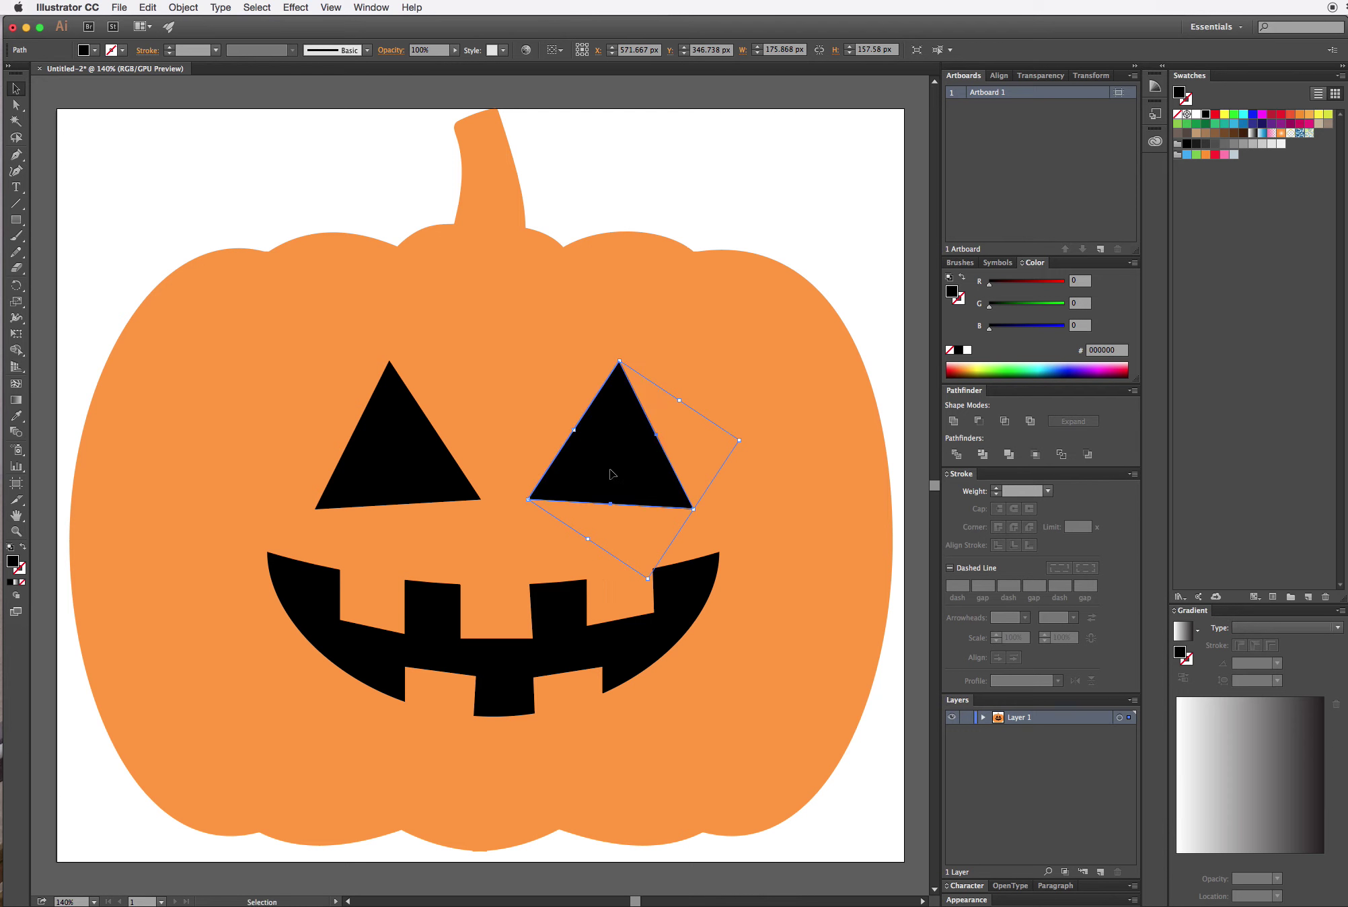
- Unlock the orange pumpkin body and cut both eyes and the mouth out of it with Minus Front
{"action": "left_click", "coordinate": [419, 483], "text": "shift"}
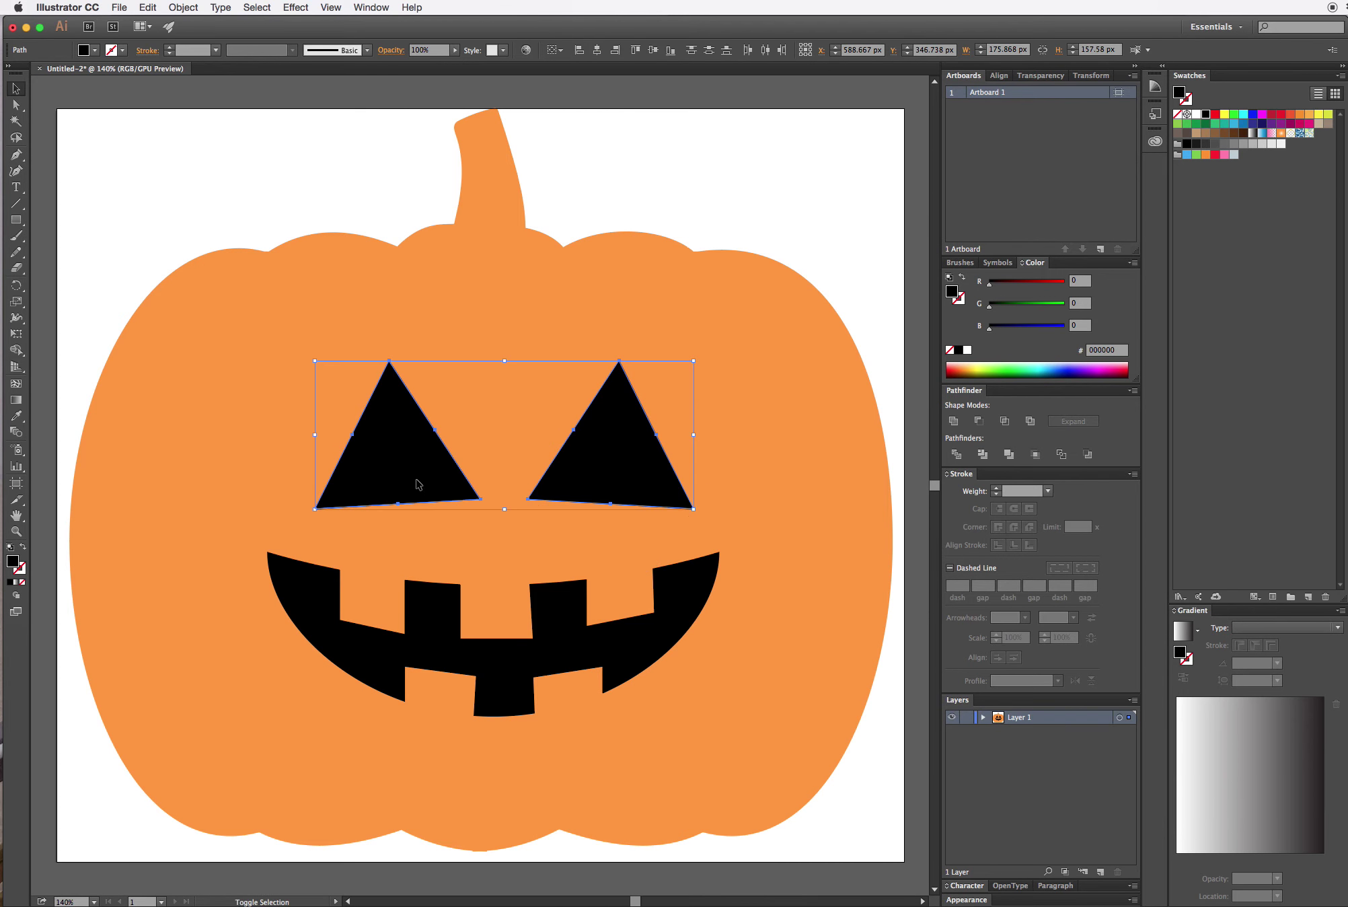
{"action": "left_click", "coordinate": [430, 618], "text": "shift"}
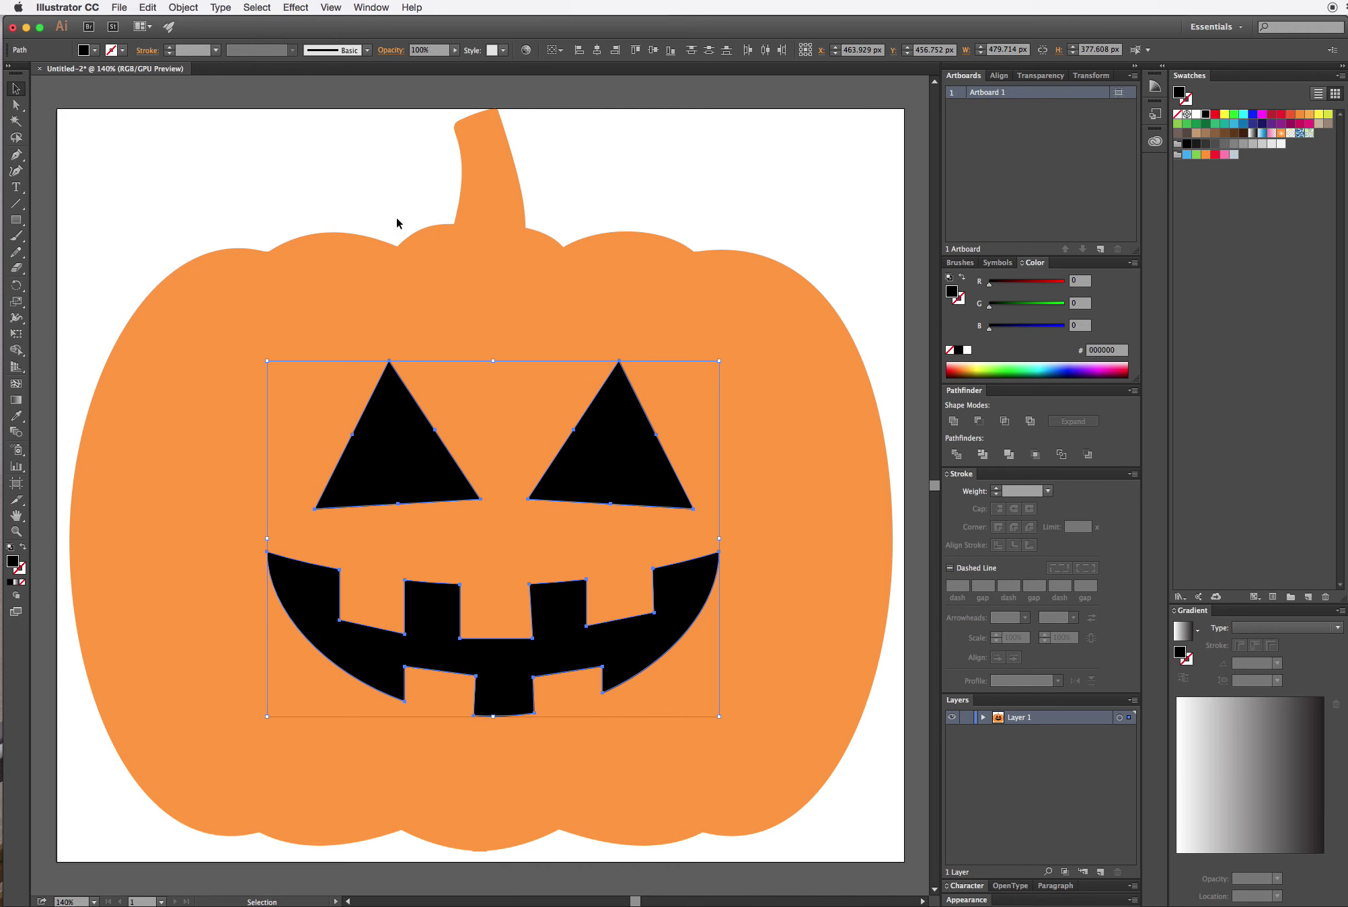
{"action": "left_click", "coordinate": [183, 7]}
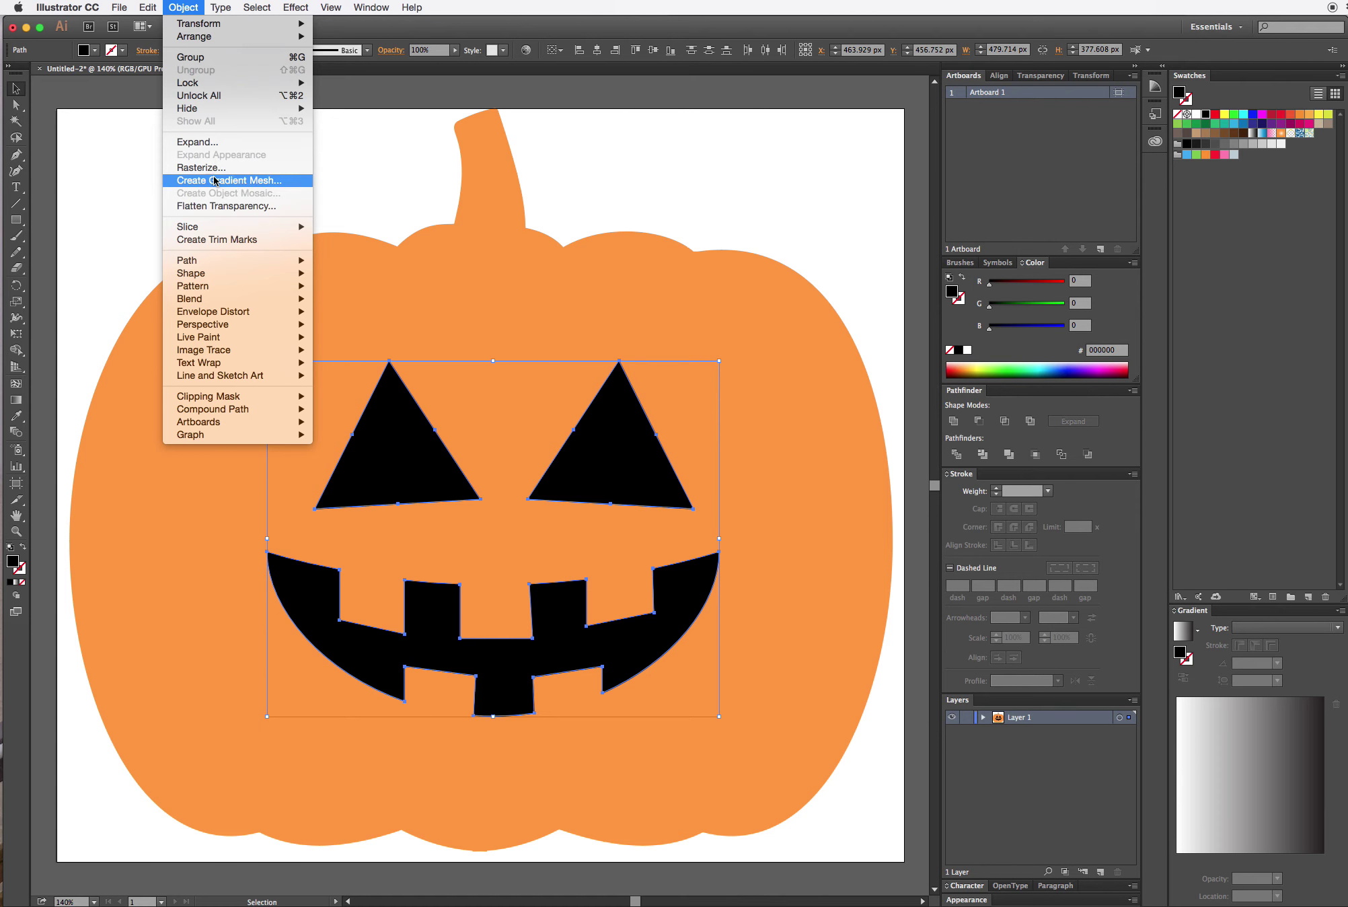
{"action": "left_click", "coordinate": [215, 95]}
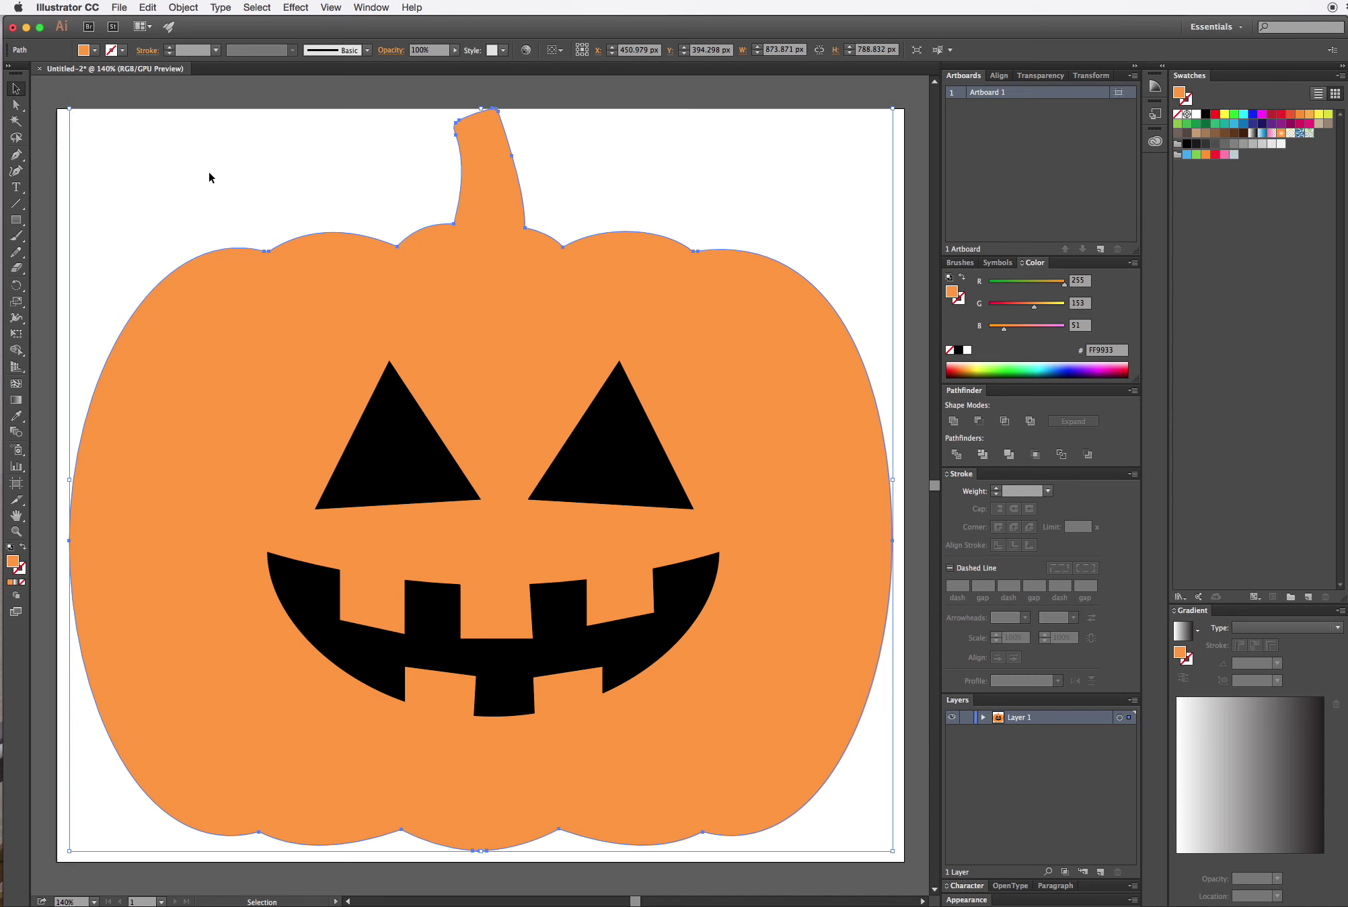
{"action": "left_click", "coordinate": [380, 464], "text": "shift"}
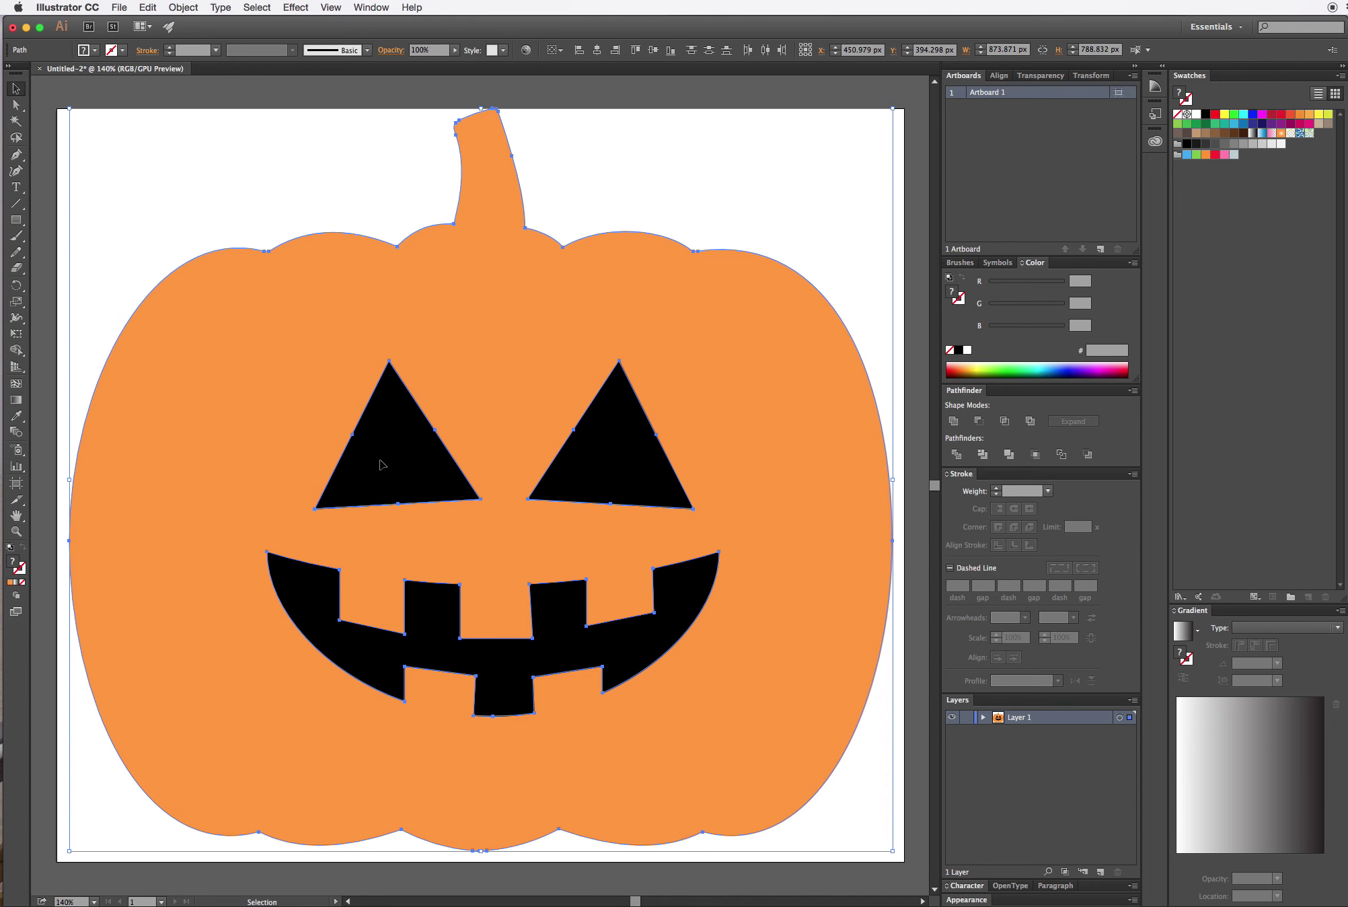
{"action": "left_click", "coordinate": [149, 7]}
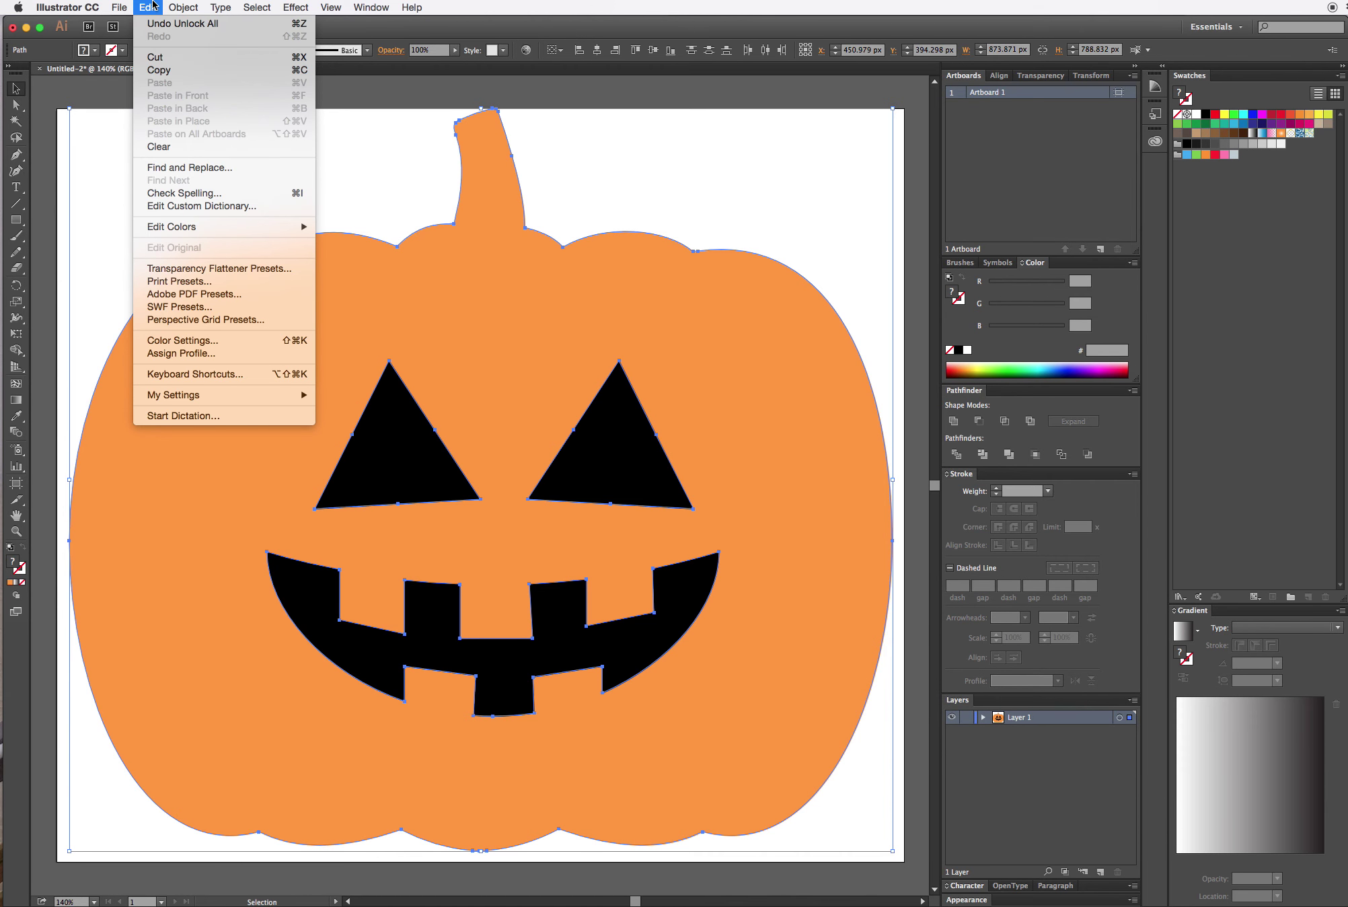
{"action": "mouse_move", "coordinate": [177, 7]}
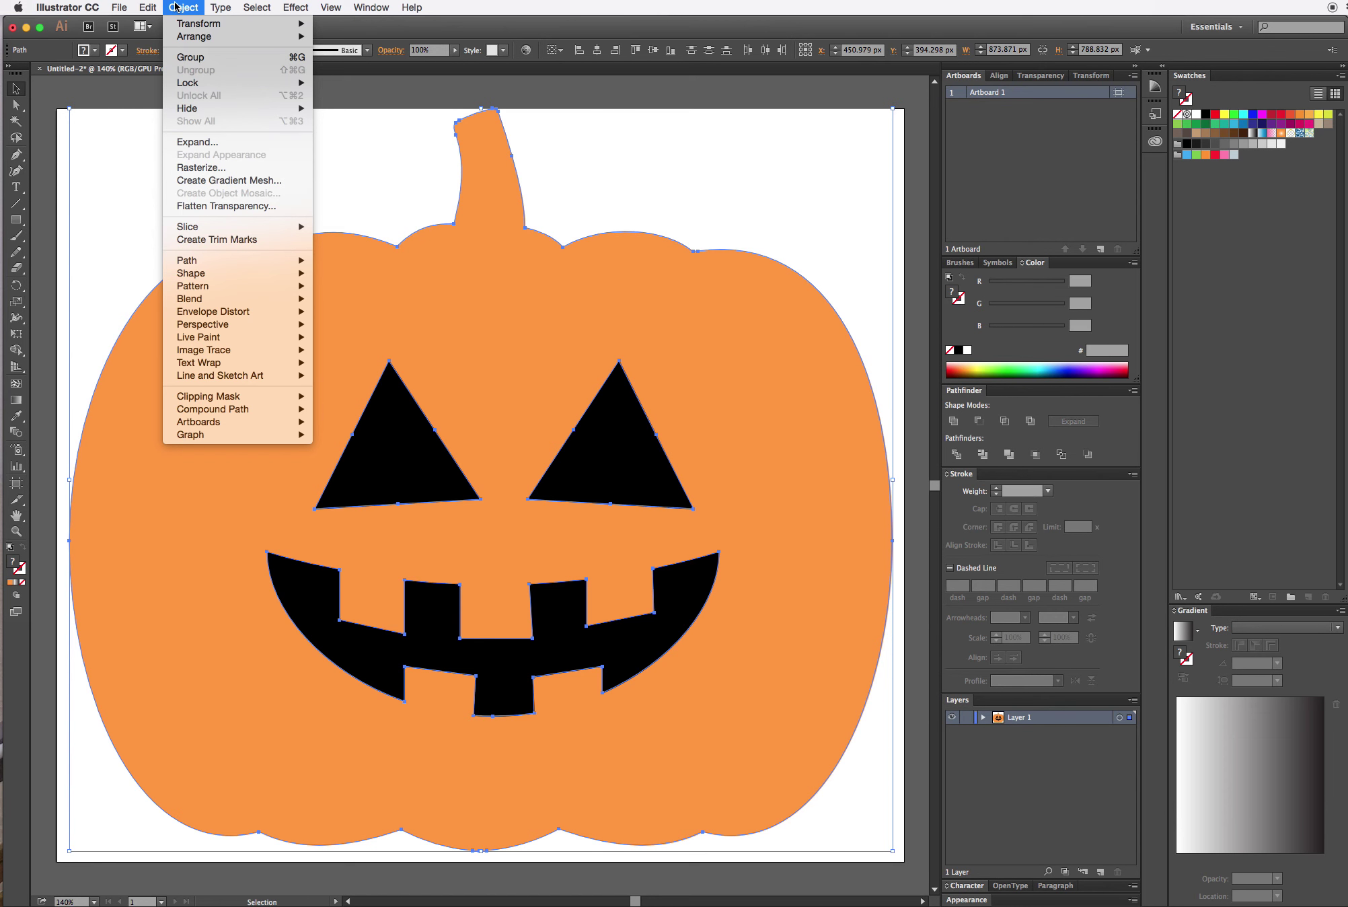
{"action": "left_click", "coordinate": [714, 188]}
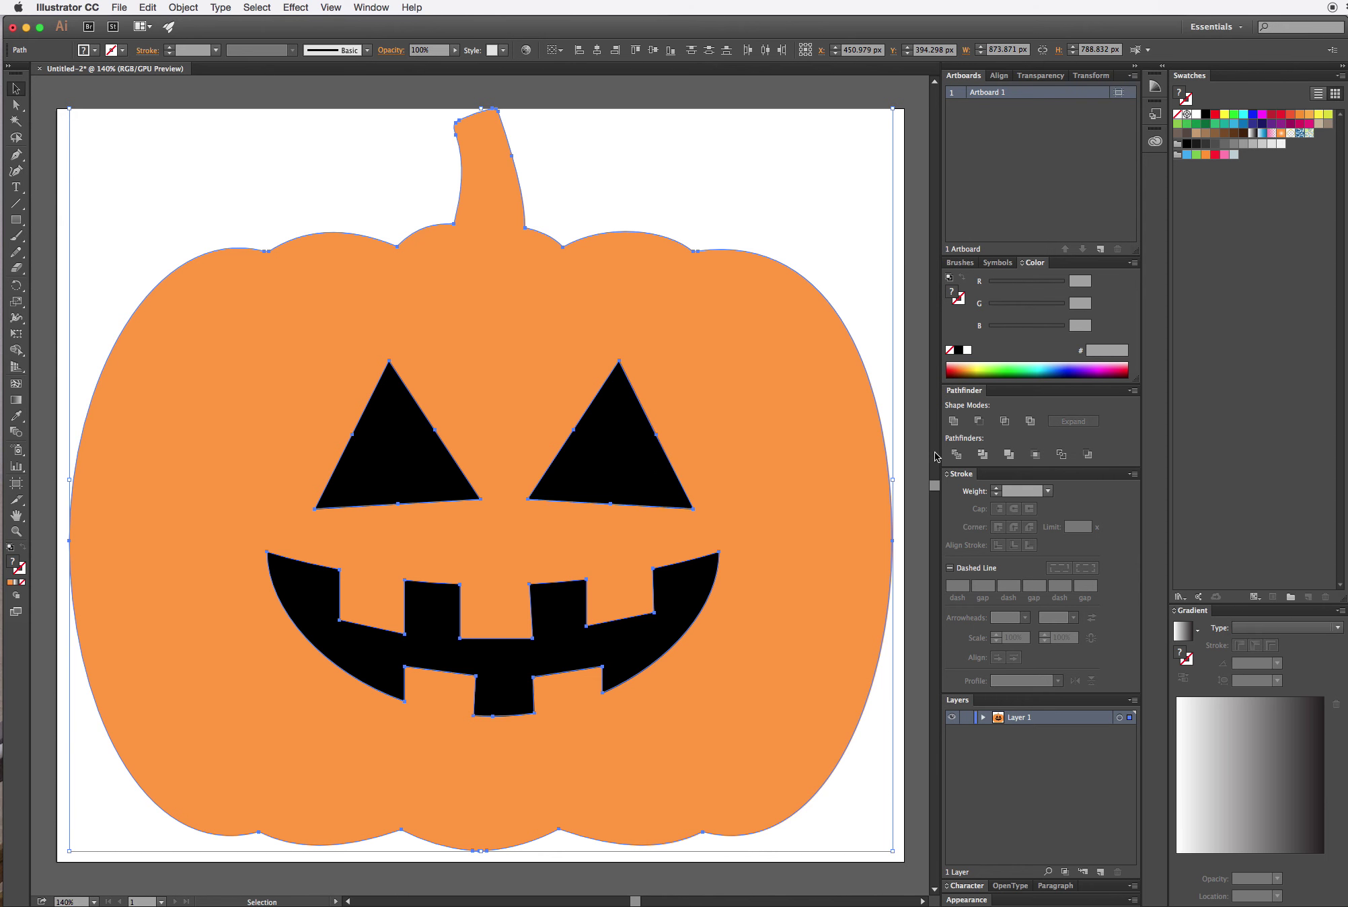
{"action": "left_click", "coordinate": [979, 421]}
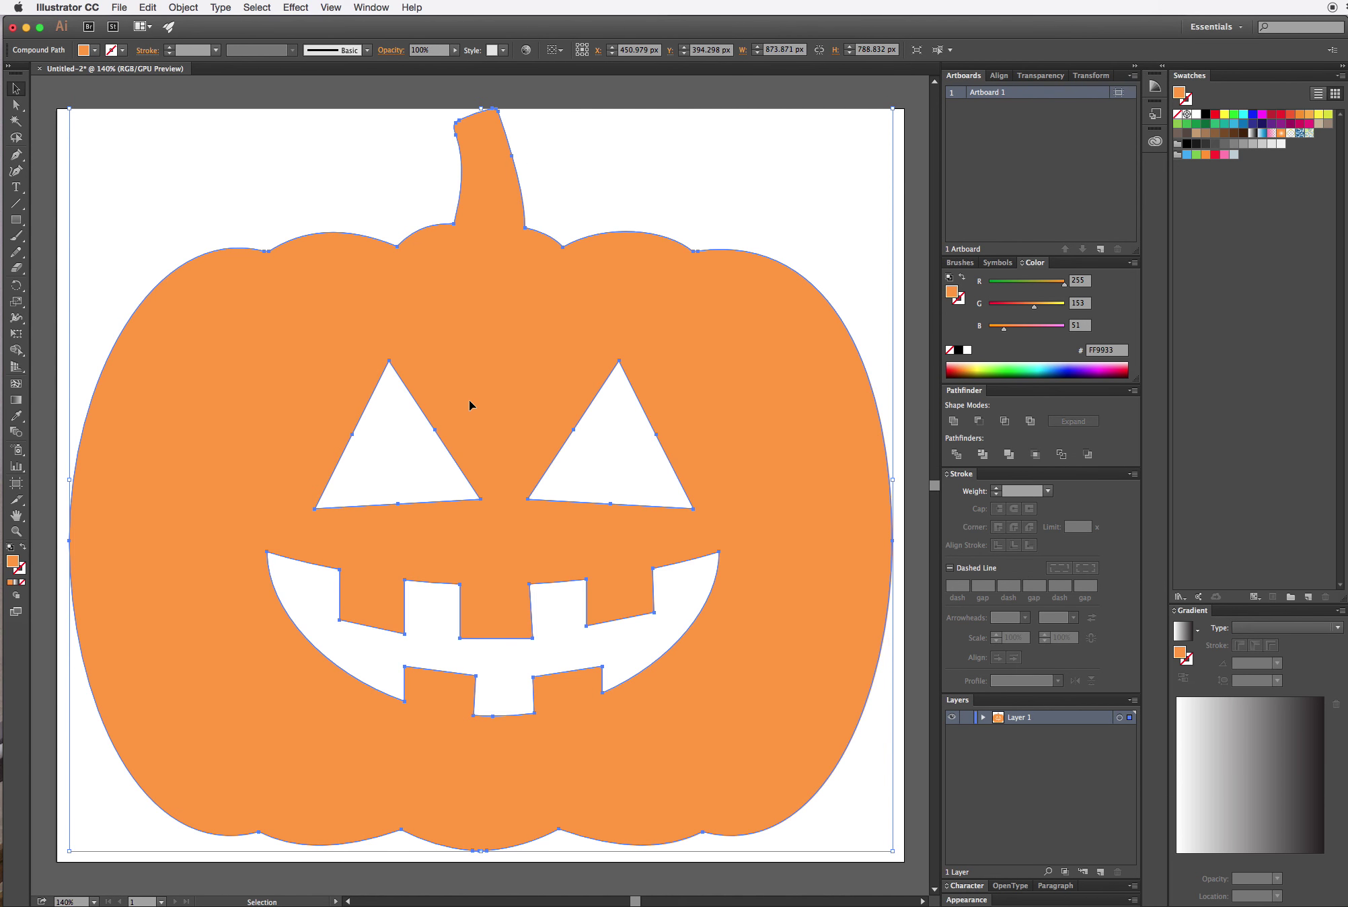
- Draw a rectangle about 869 by 225 px across the pumpkin's upper part and fill it with black, hex 000000
{"action": "left_click", "coordinate": [16, 220]}
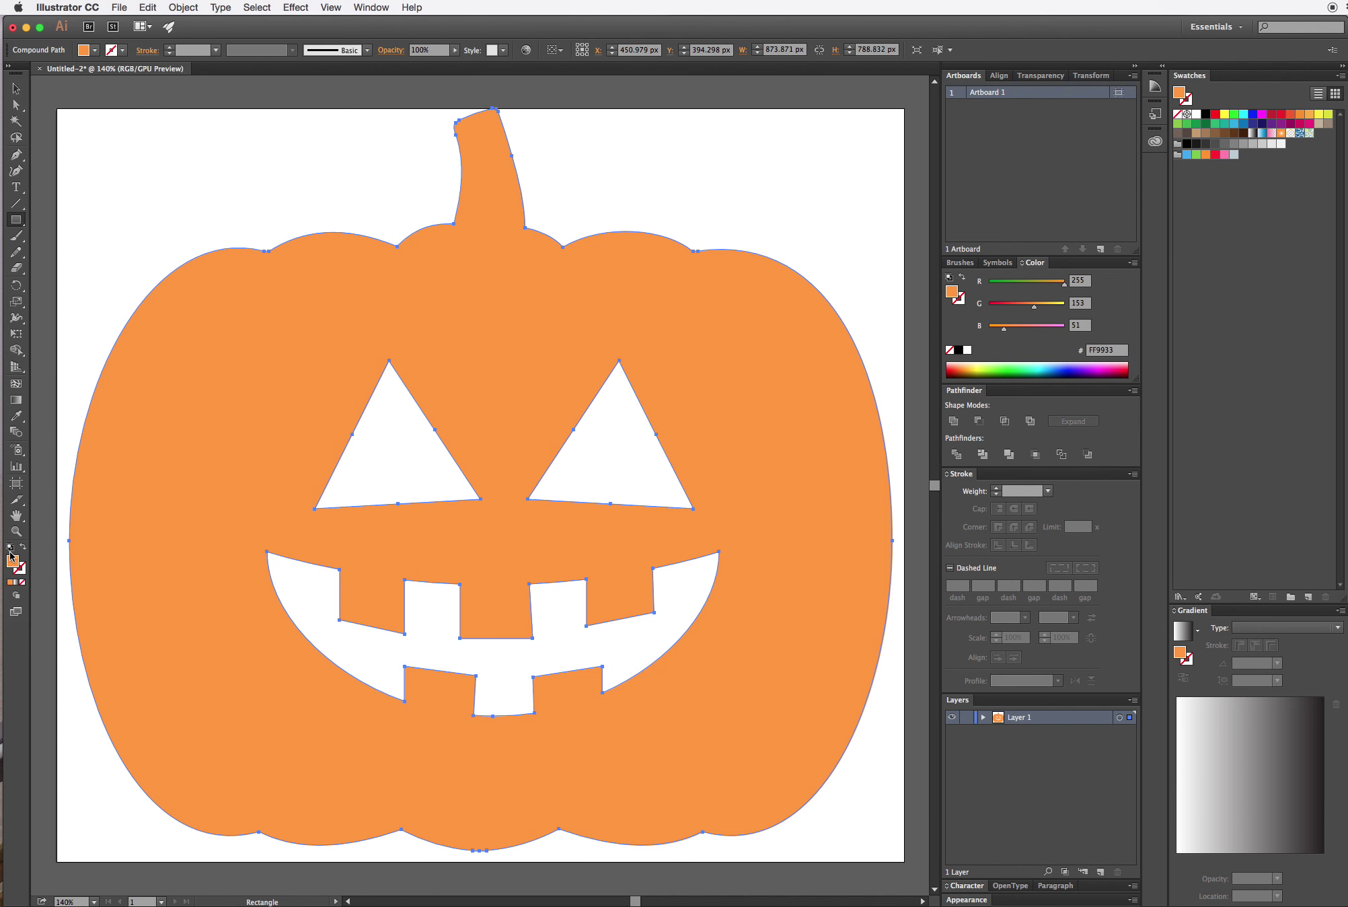
{"action": "left_click_drag", "start_coordinate": [78, 216], "coordinate": [894, 427]}
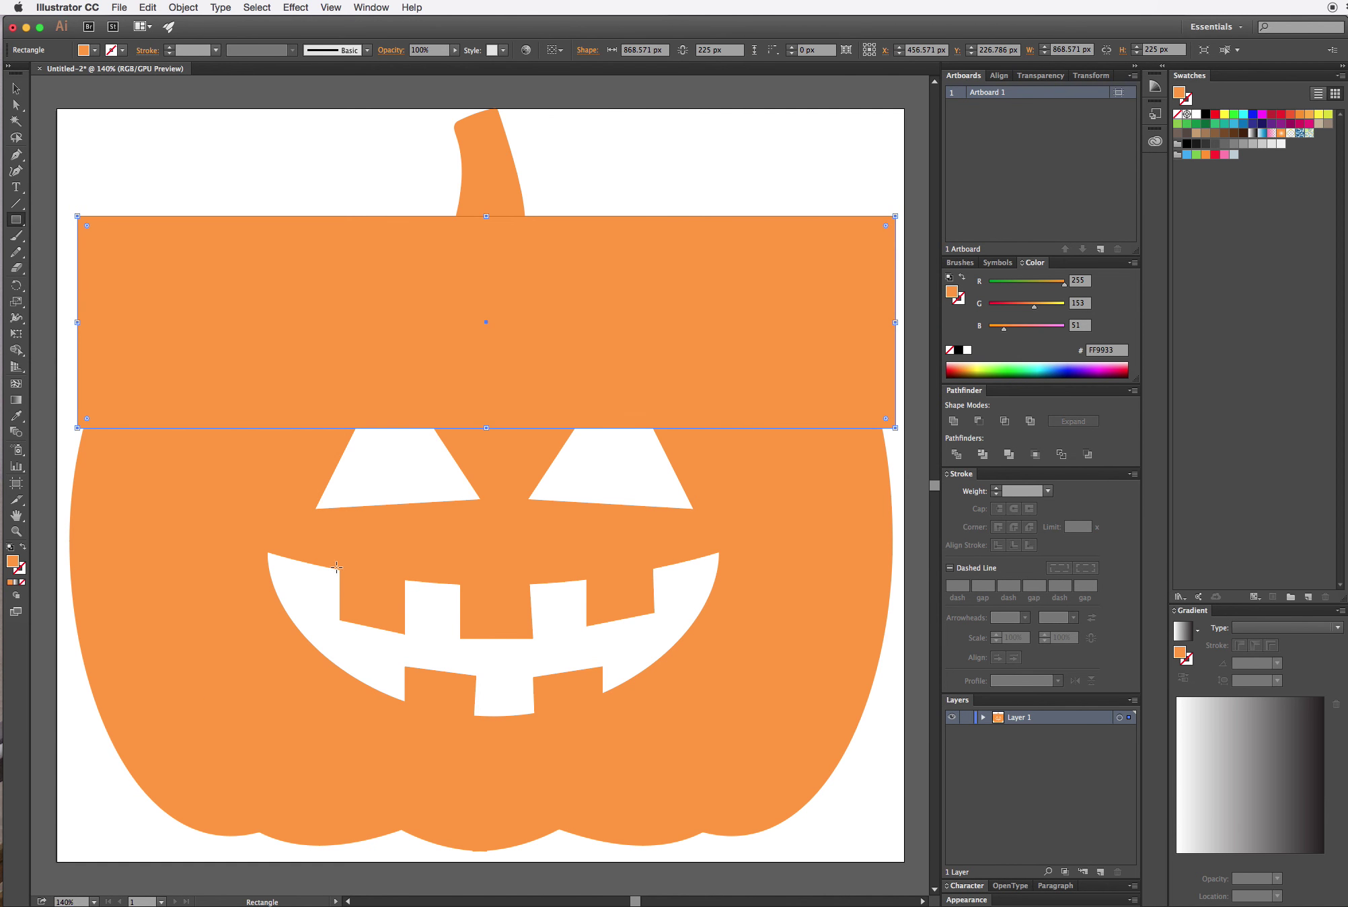
{"action": "double_click", "coordinate": [18, 565]}
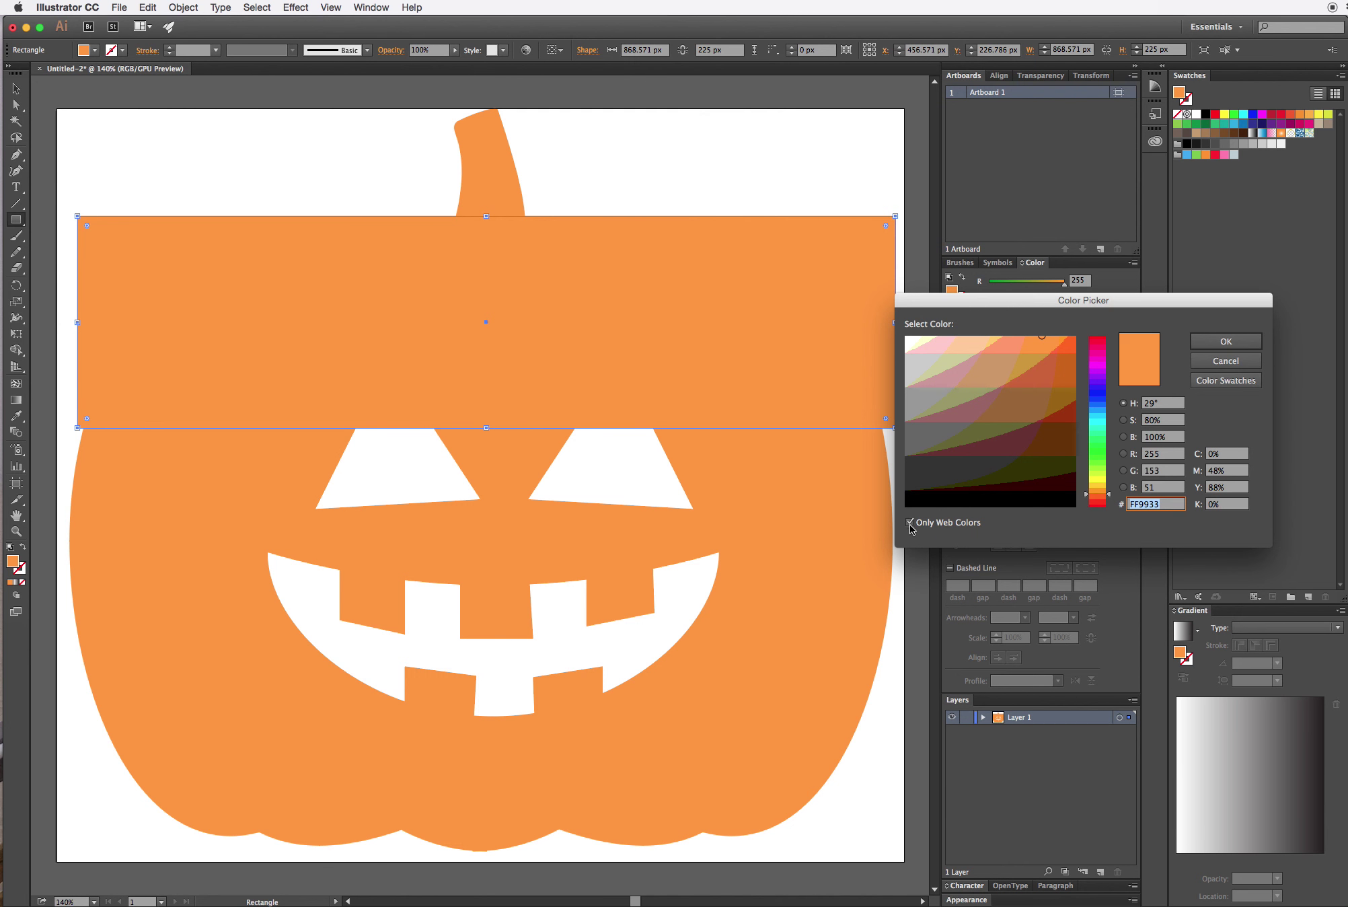
{"action": "left_click", "coordinate": [960, 495]}
{"action": "left_click", "coordinate": [1219, 342]}
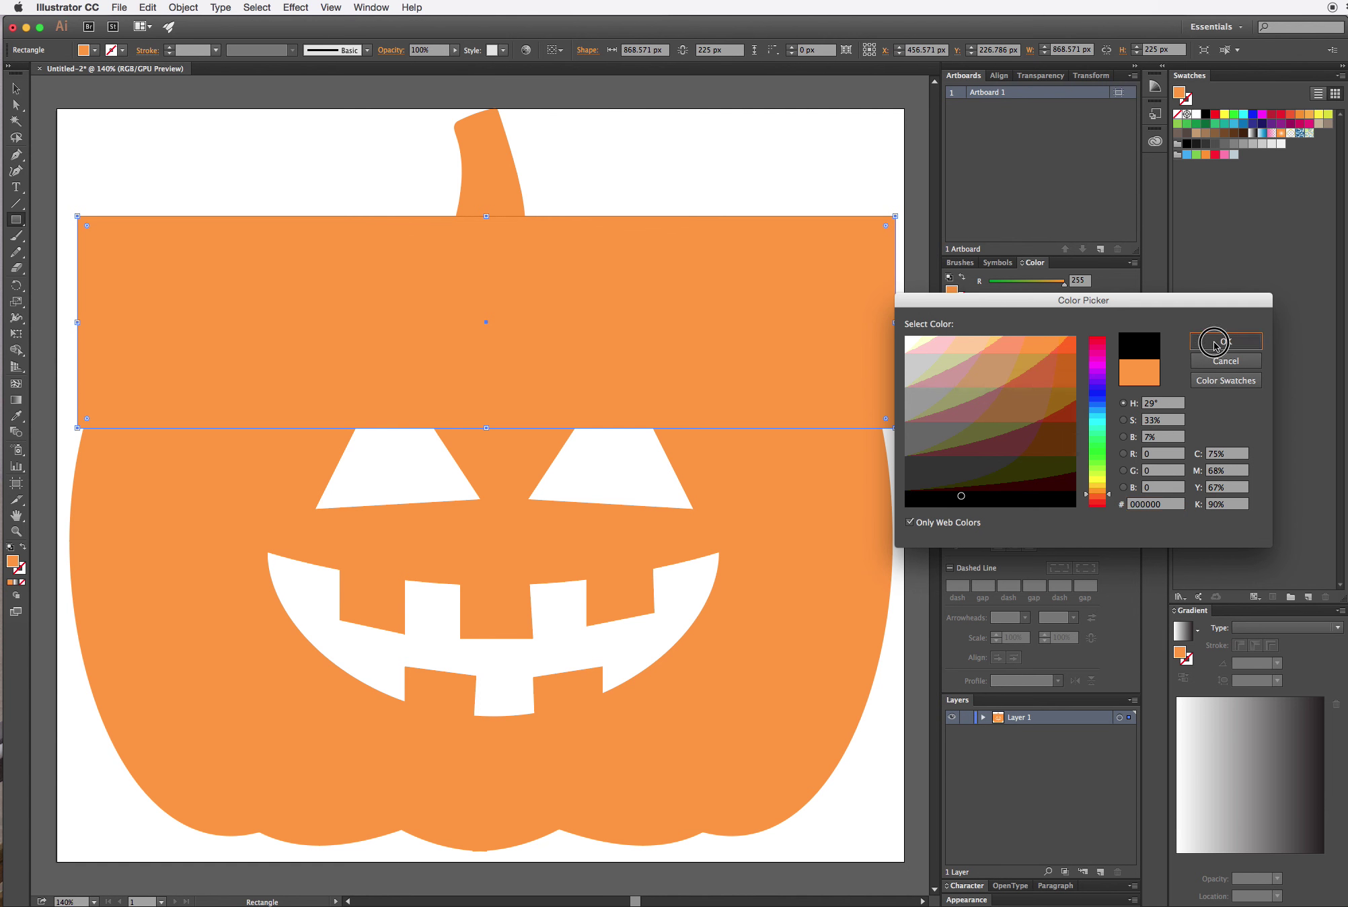
- Send the black rectangle to the back, behind the pumpkin
{"action": "right_click", "coordinate": [675, 350]}
{"action": "mouse_move", "coordinate": [721, 536]}
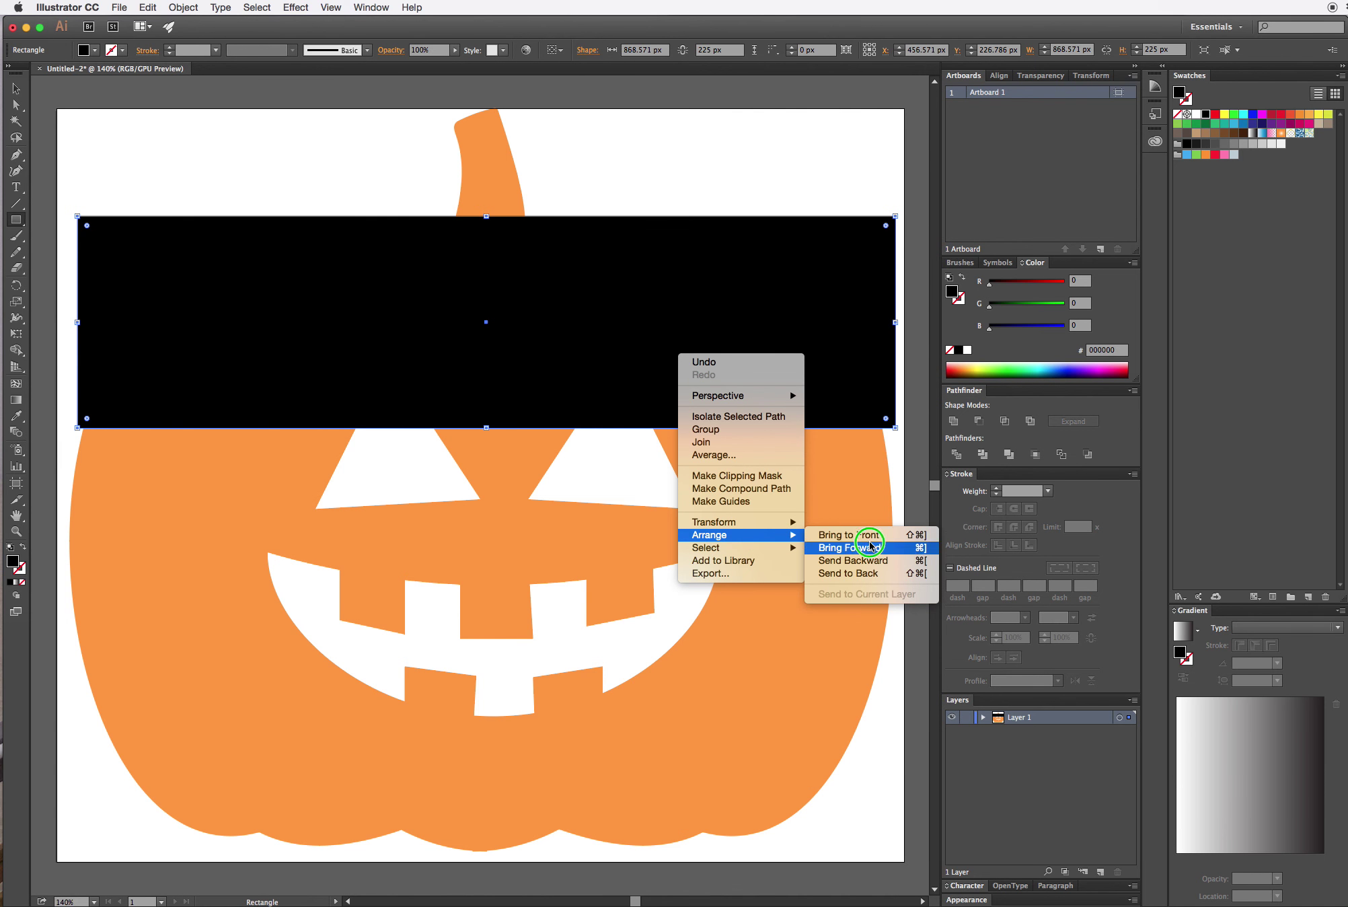
{"action": "left_click", "coordinate": [862, 572]}
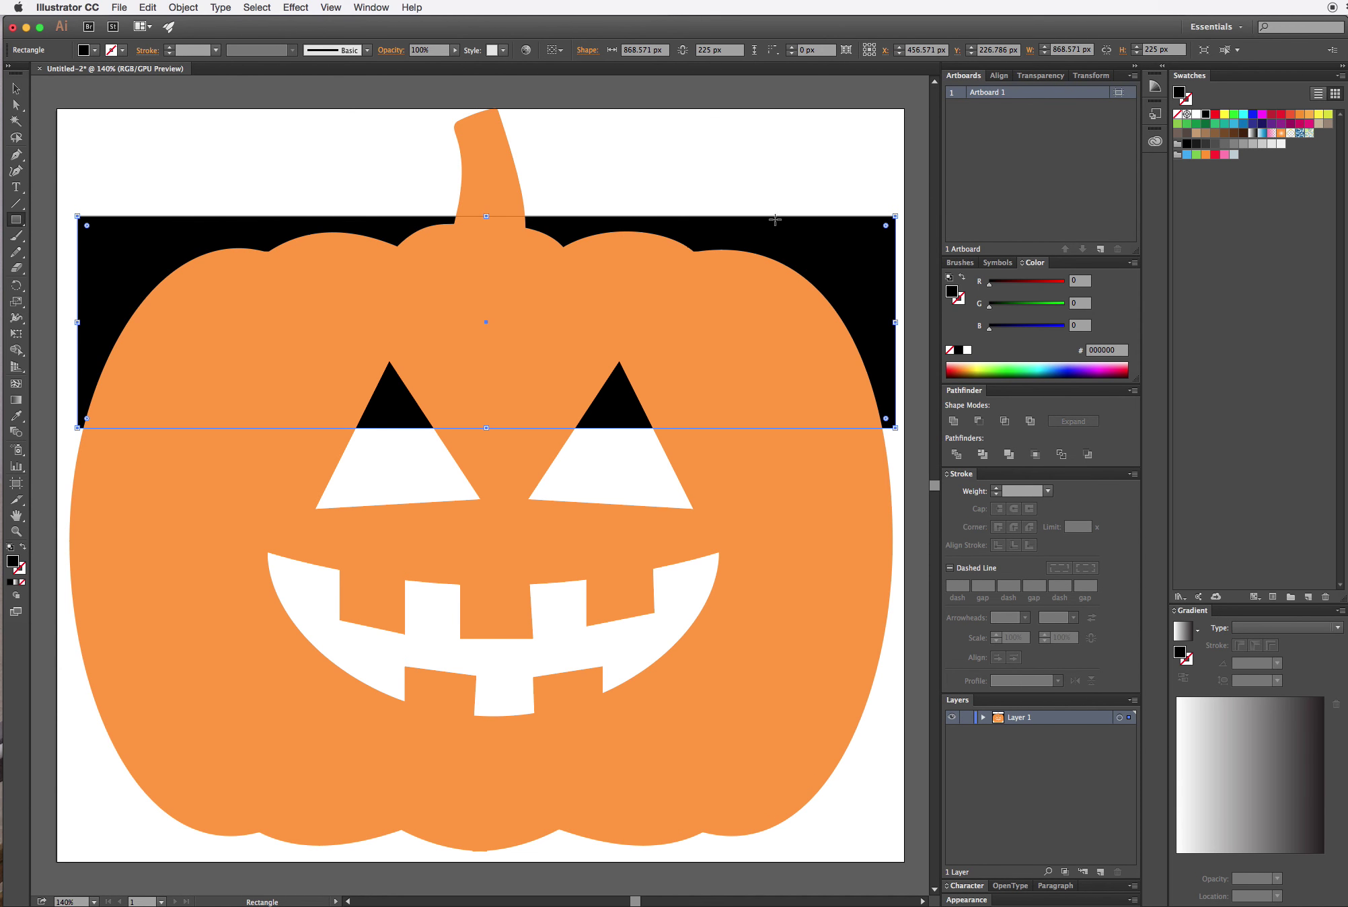